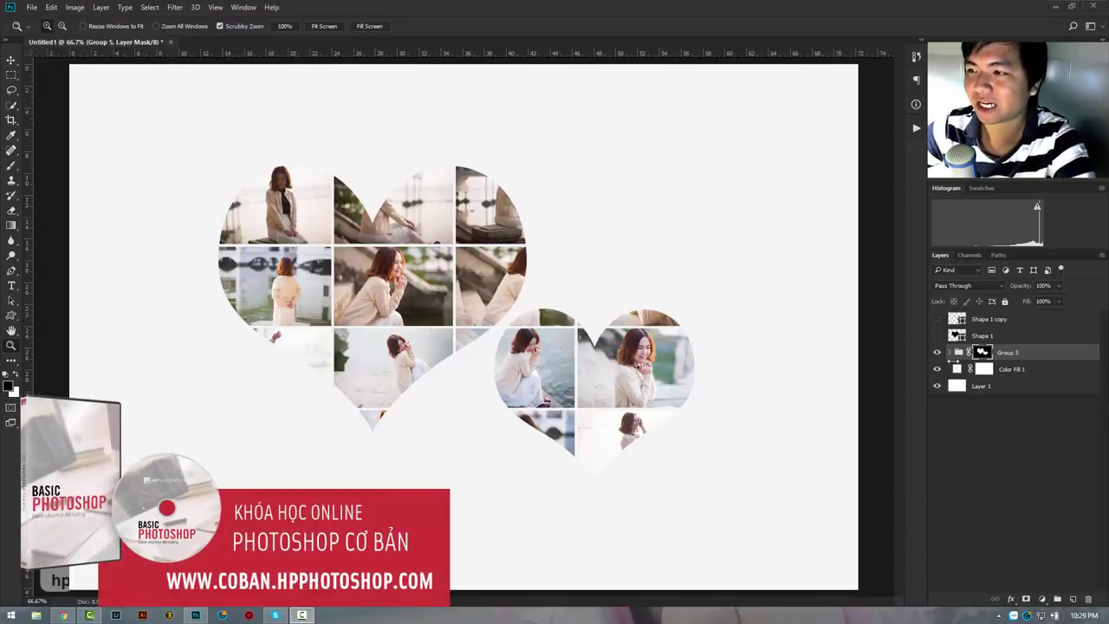
- Close the collage document without saving and show the Recent files list
left_click(171, 42)
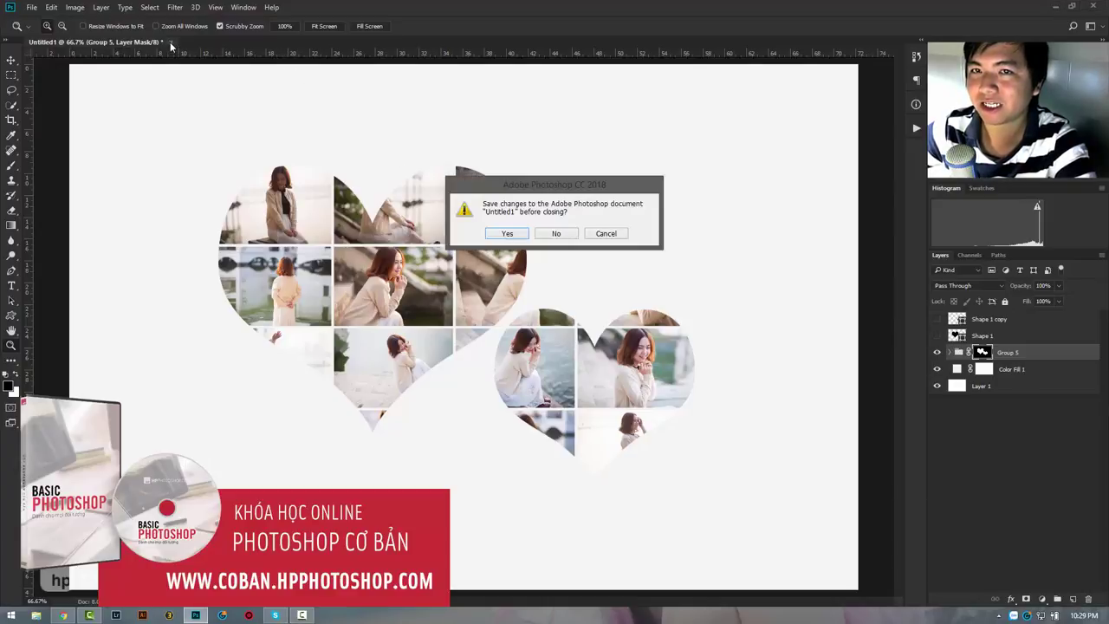
left_click(558, 233)
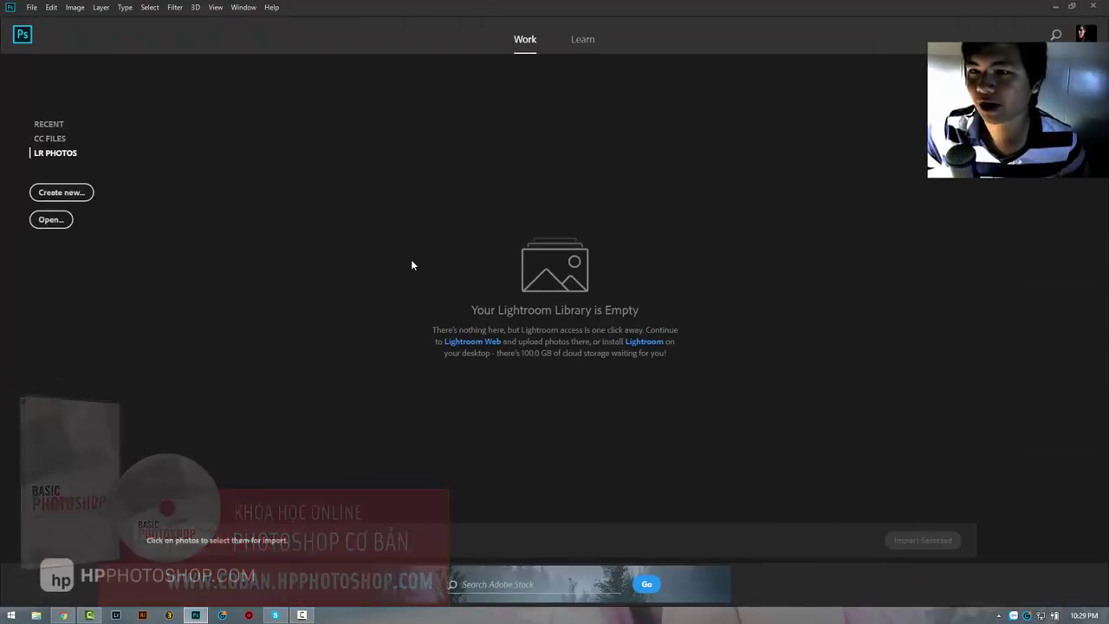
left_click(49, 124)
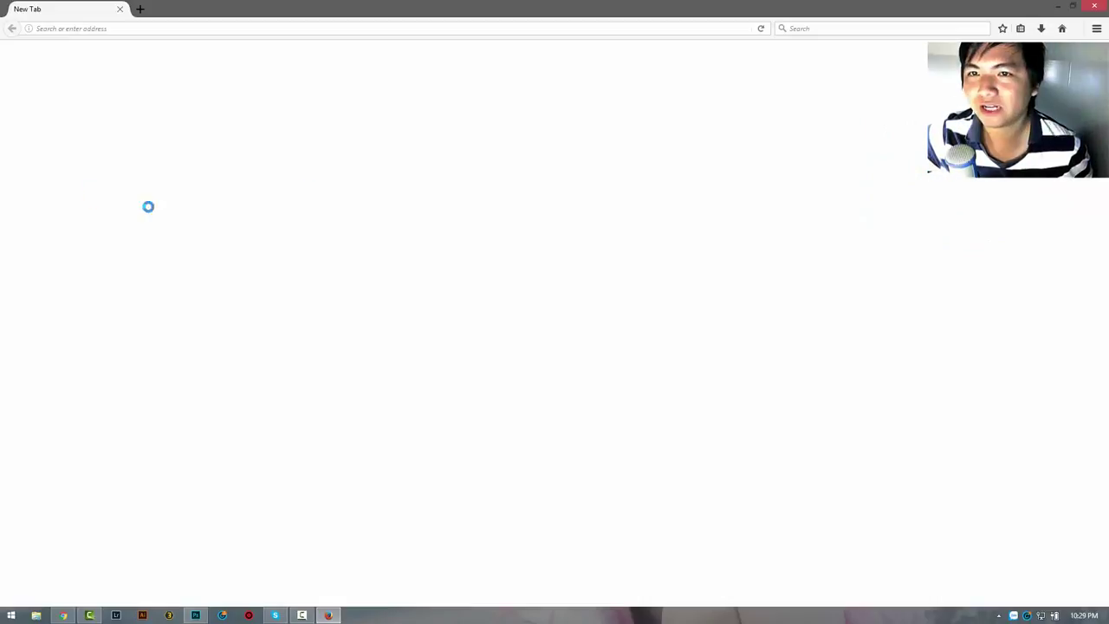
- Close the empty Firefox window to get back to Photoshop's start screen
left_click(1095, 6)
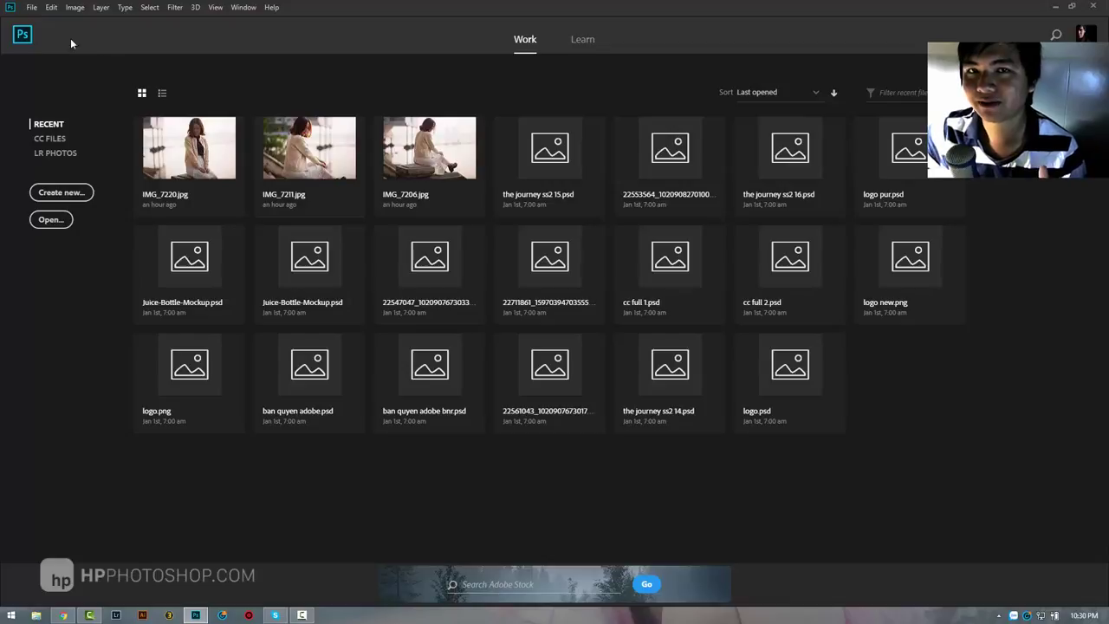
- Load all fifteen IMG photos, from IMG_7206.jpg onward, into a new document as separate layers
left_click(32, 7)
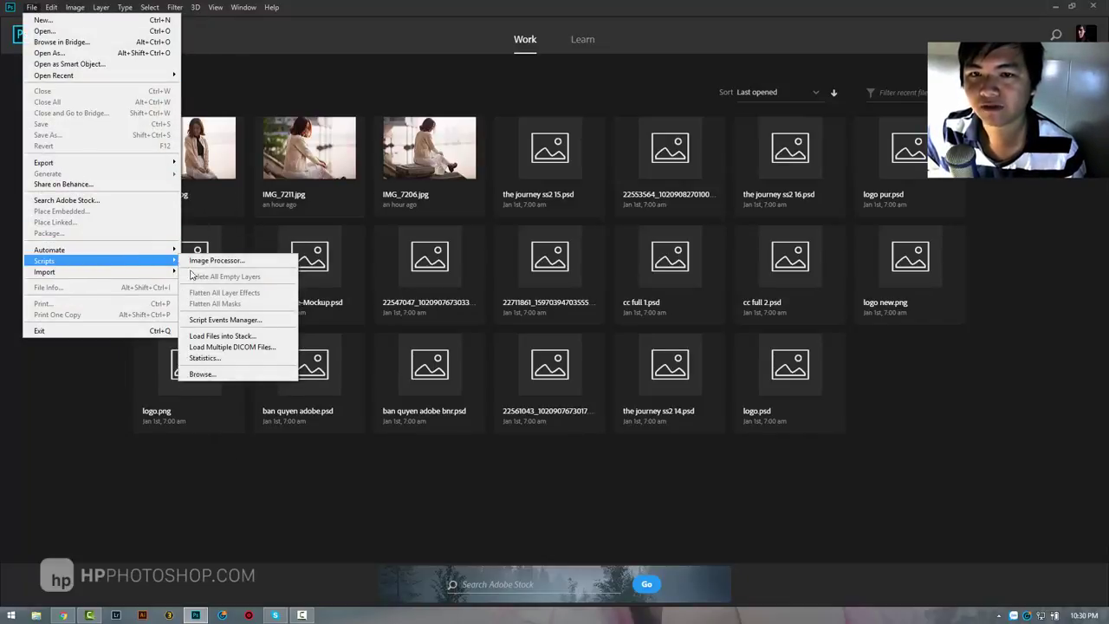
mouse_move(46, 261)
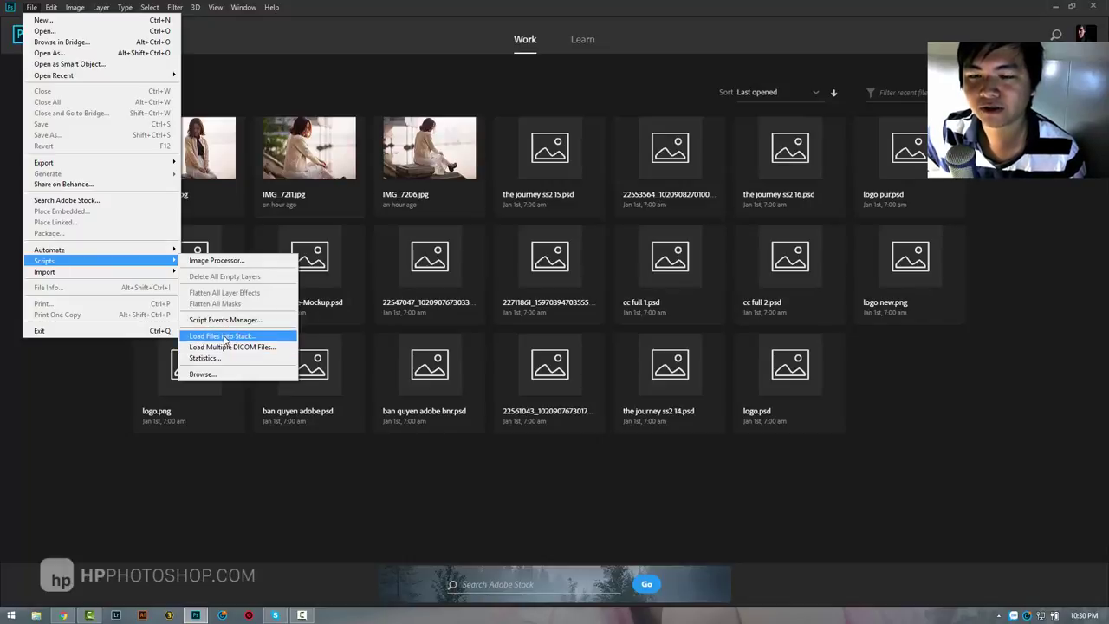
left_click(228, 336)
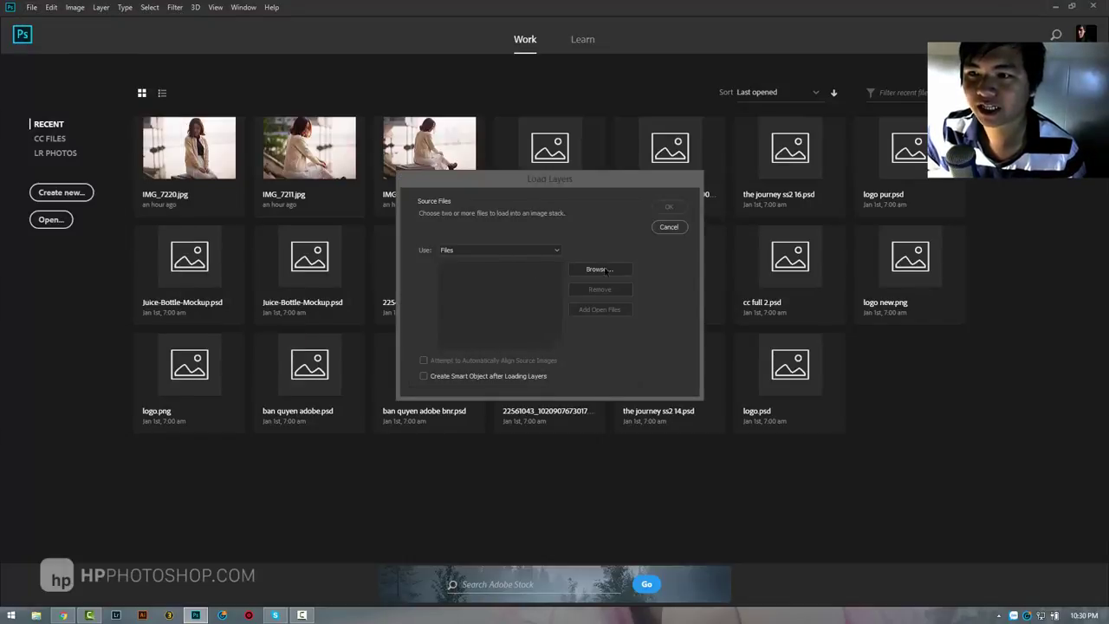
left_click(600, 270)
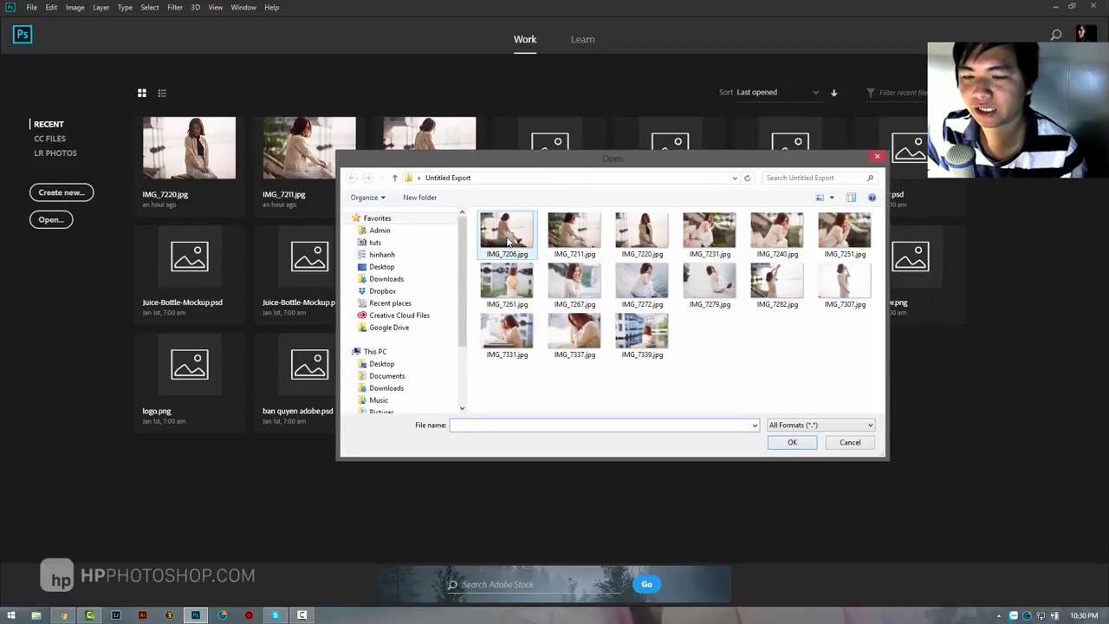
left_click(515, 241)
left_click(659, 338, "shift")
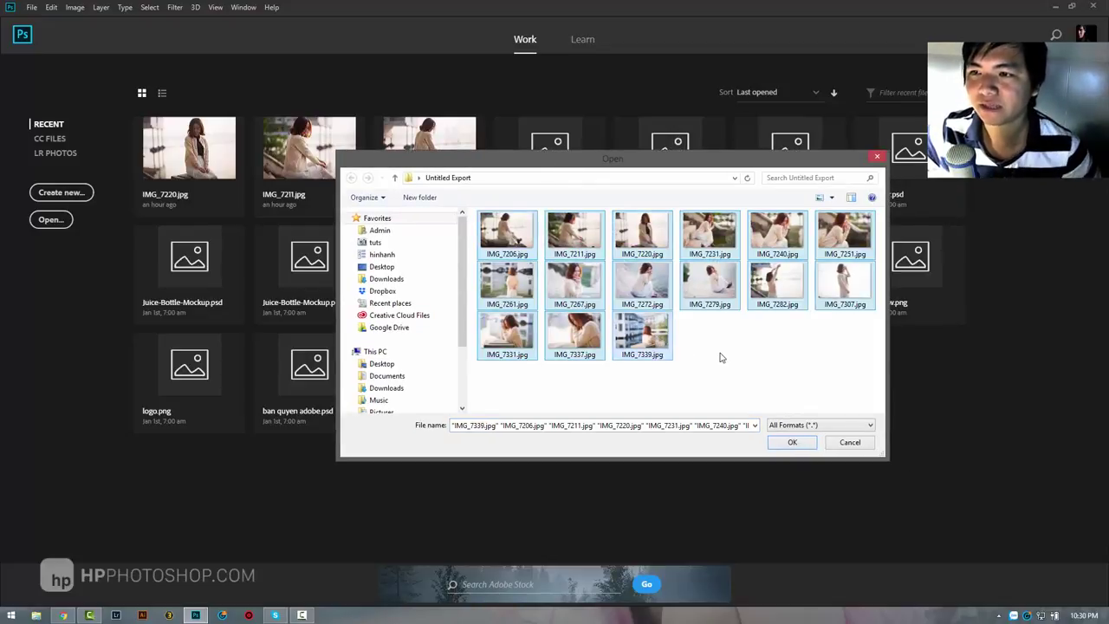
left_click(793, 442)
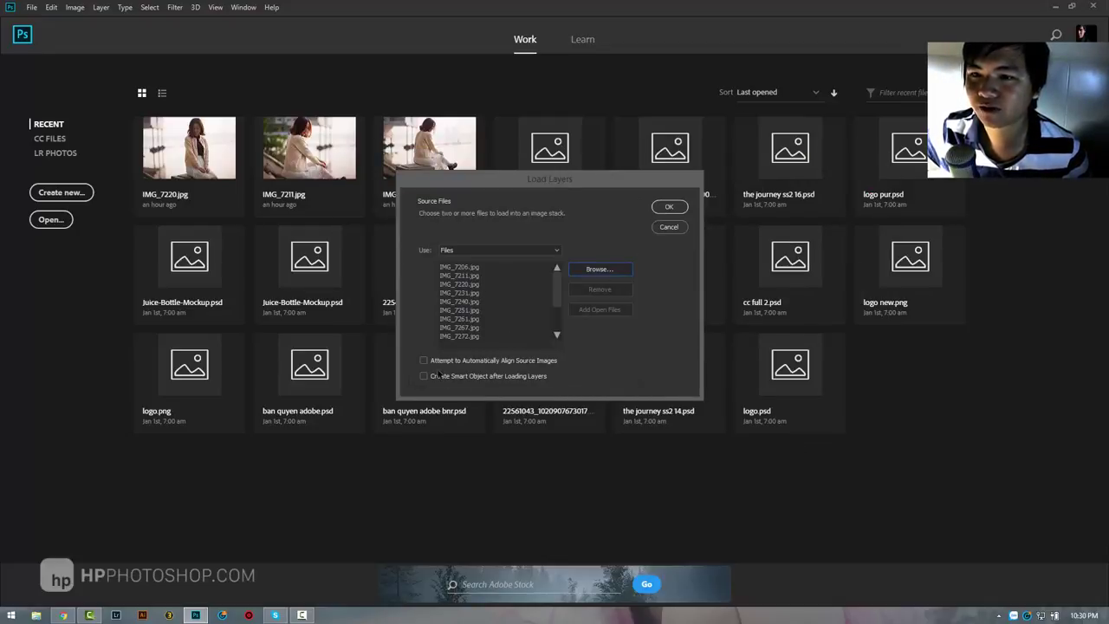
left_click(679, 208)
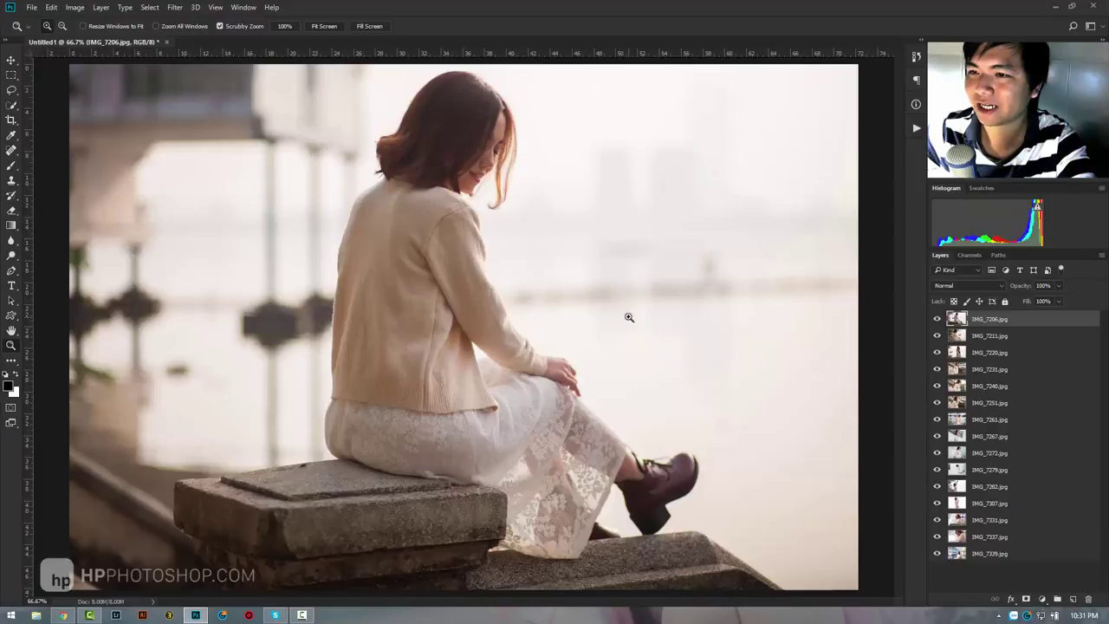
- At 50% zoom, add a white-filled Layer 1 at the bottom and select all photo layers
left_click_drag(629, 315, 574, 303)
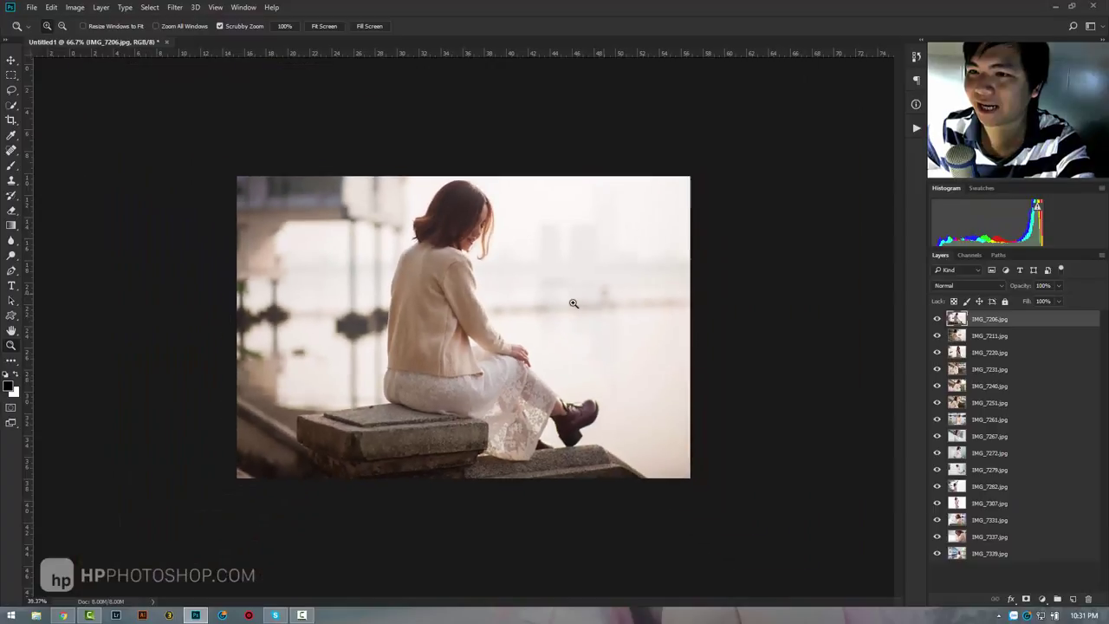
left_click(579, 368)
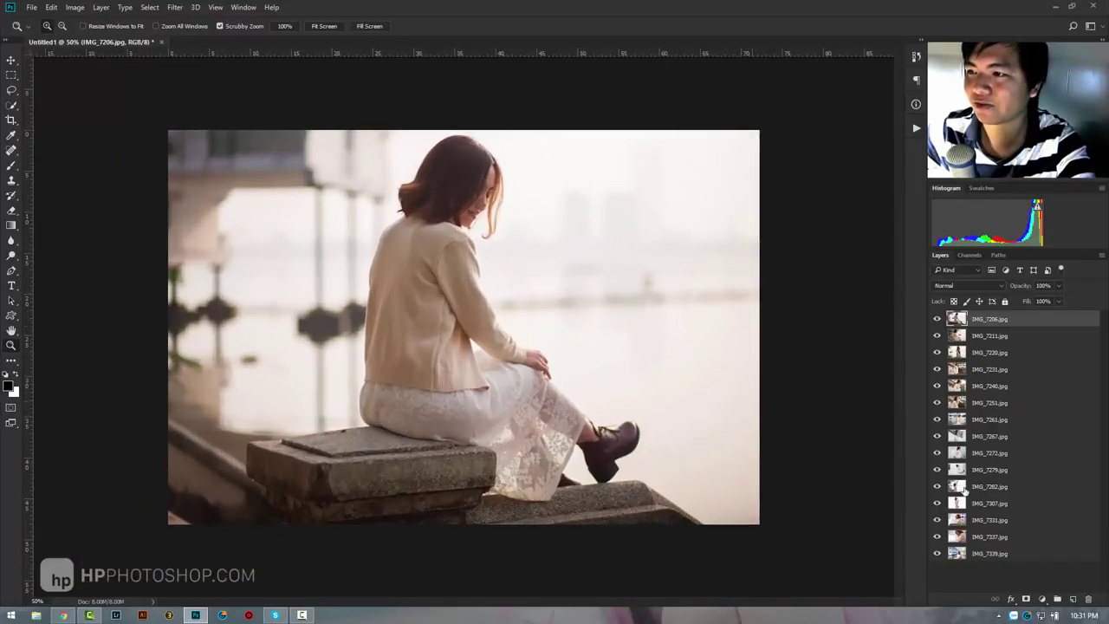
left_click(1025, 560)
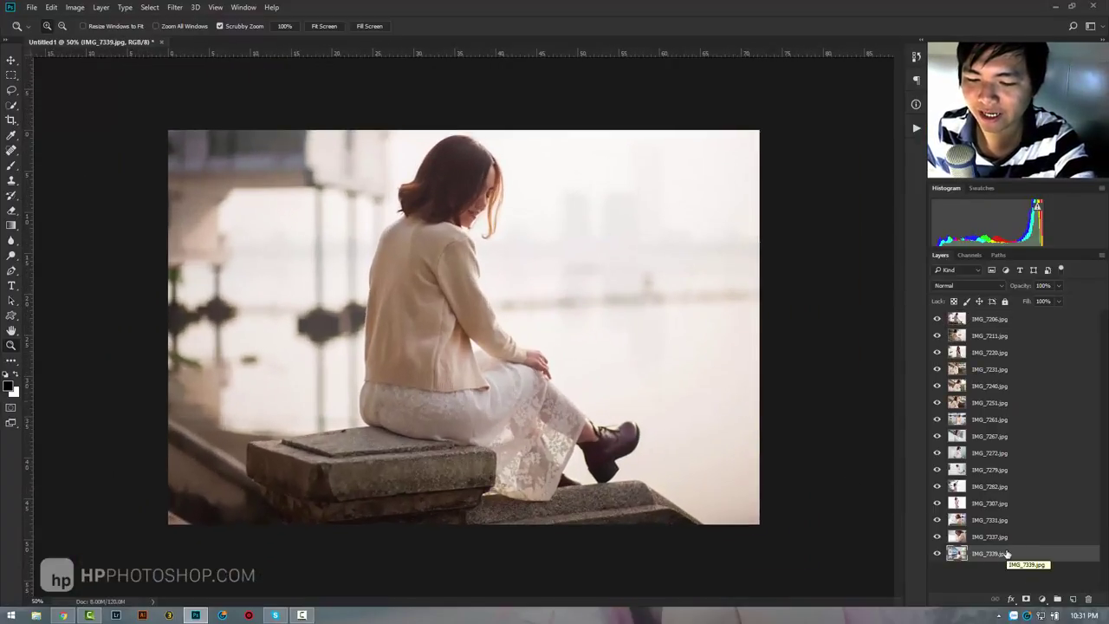
key("ctrl+shift+n")
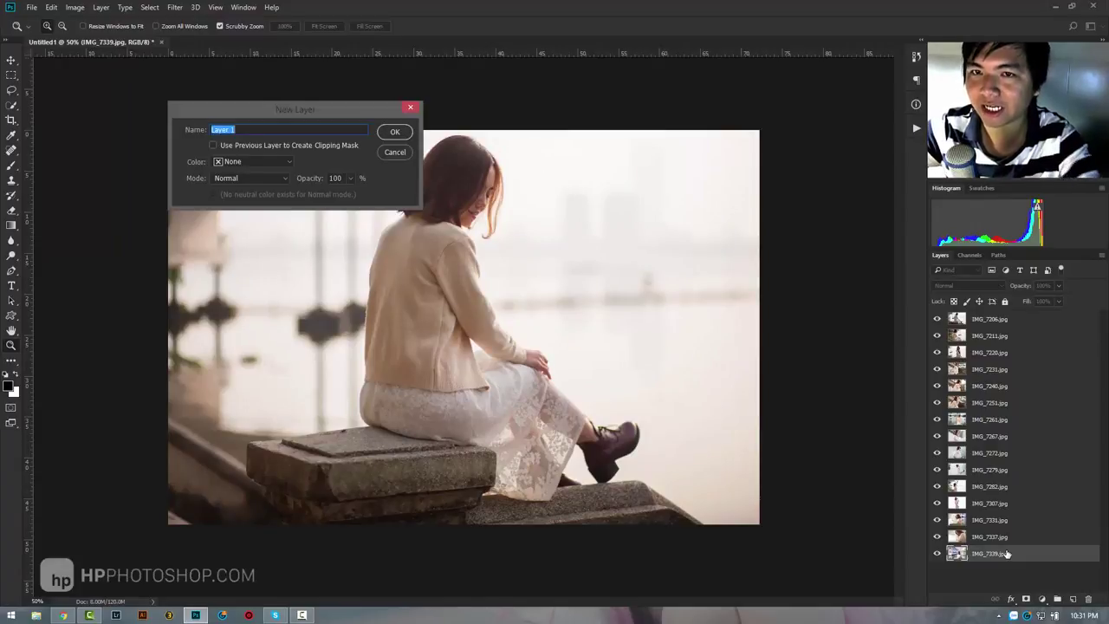
key("Return")
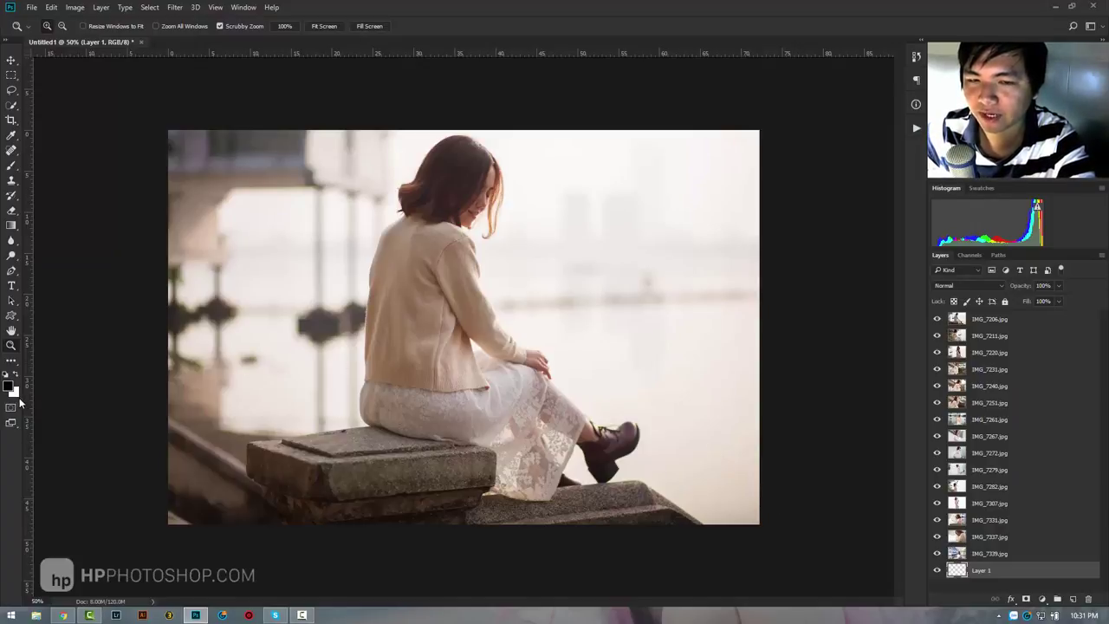
key("ctrl+BackSpace")
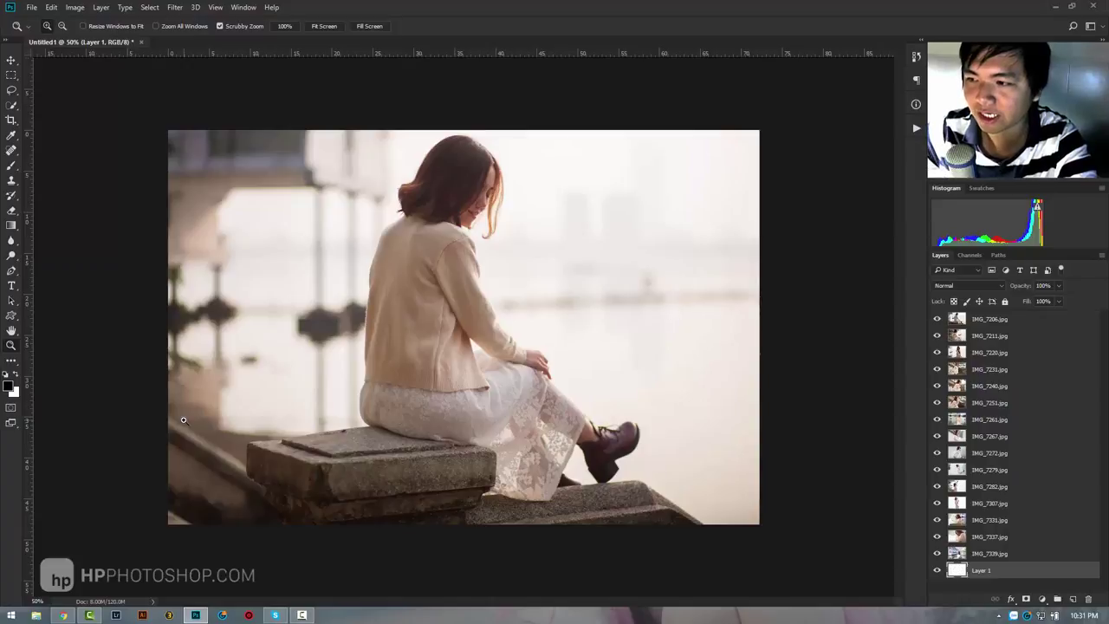
left_click(1008, 553)
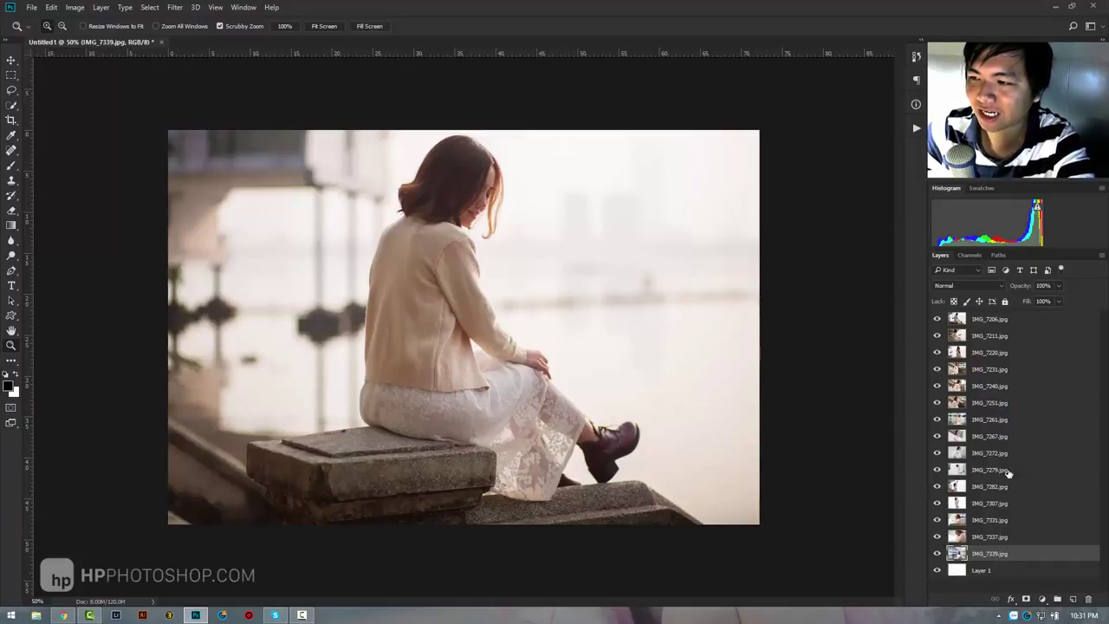
left_click(1008, 322, "shift")
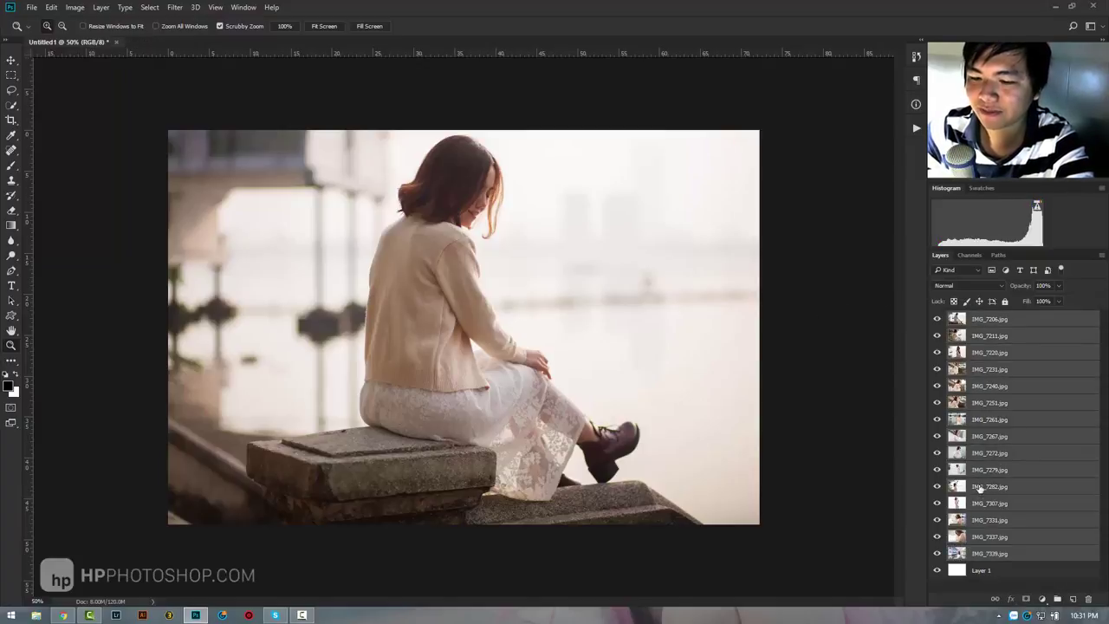
- Scale all the selected photo layers to about 23% and place them left of centre
key("ctrl+t")
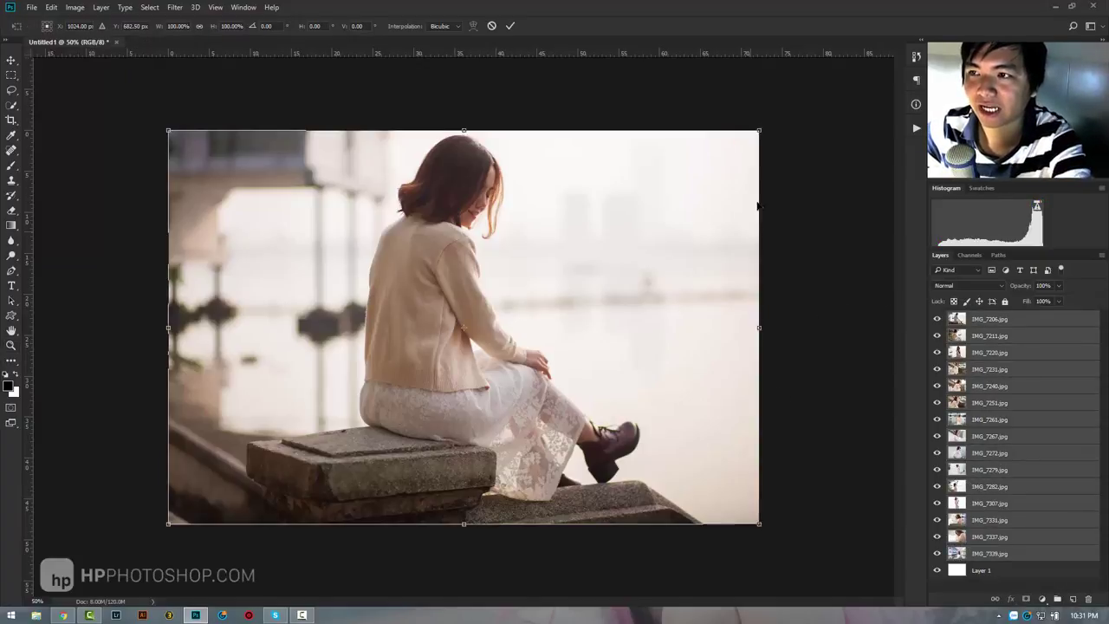
mouse_move(760, 130)
left_mouse_down()
mouse_move(366, 373)
mouse_move(303, 432)
left_mouse_up()
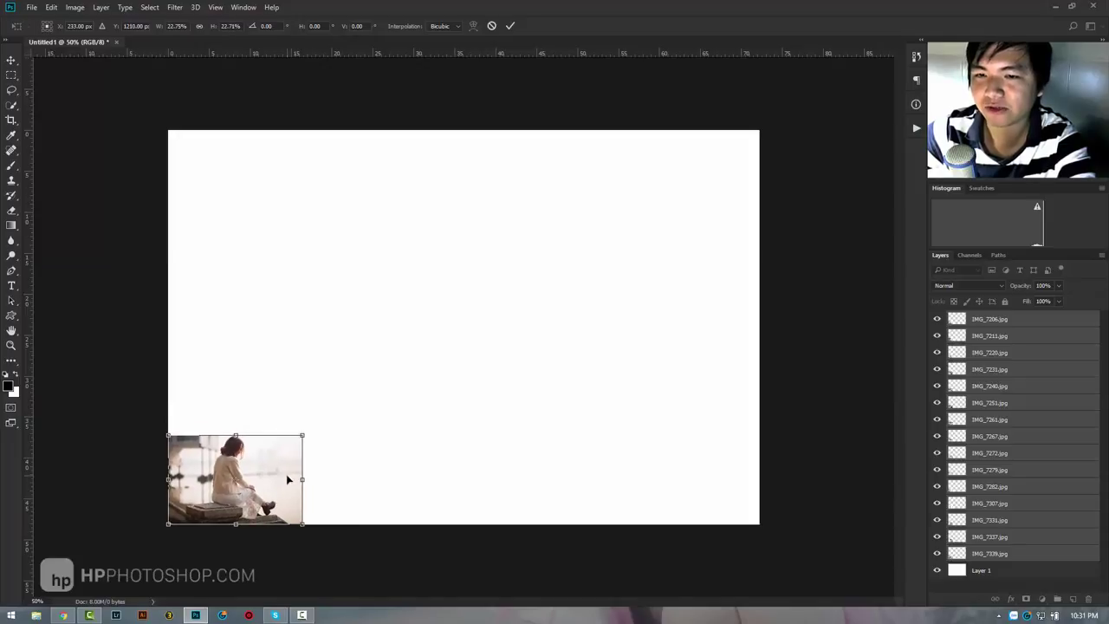
left_click_drag(286, 474, 409, 290)
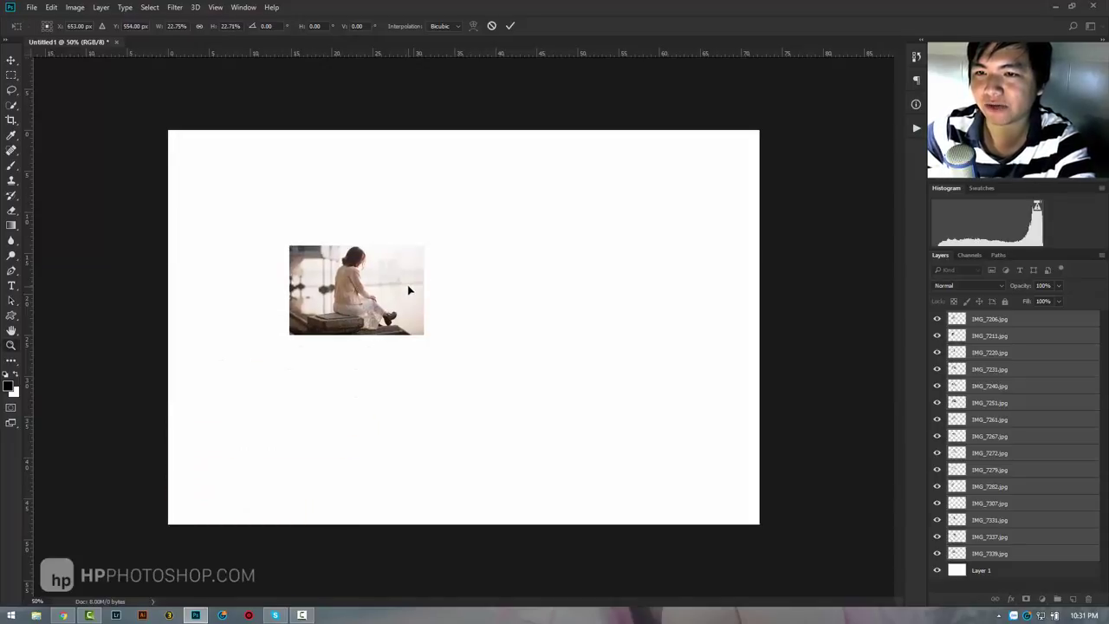
key("z")
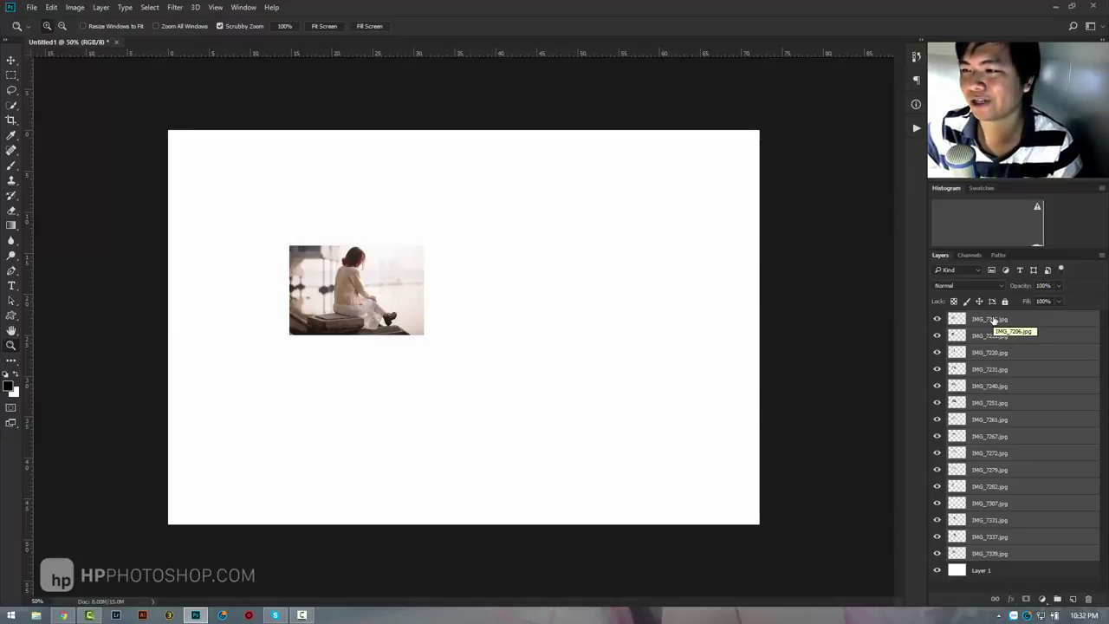
- Duplicate IMG_7331.jpg between IMG_7220 and IMG_7231, then group the top four photos as Group 1
left_click(1007, 520)
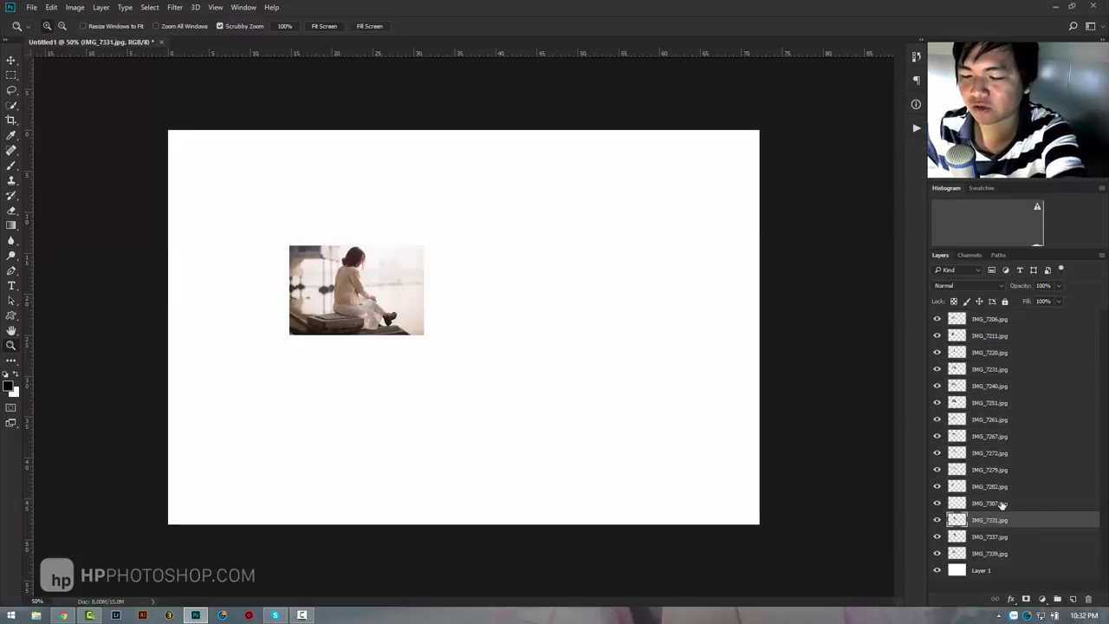
key("ctrl+j")
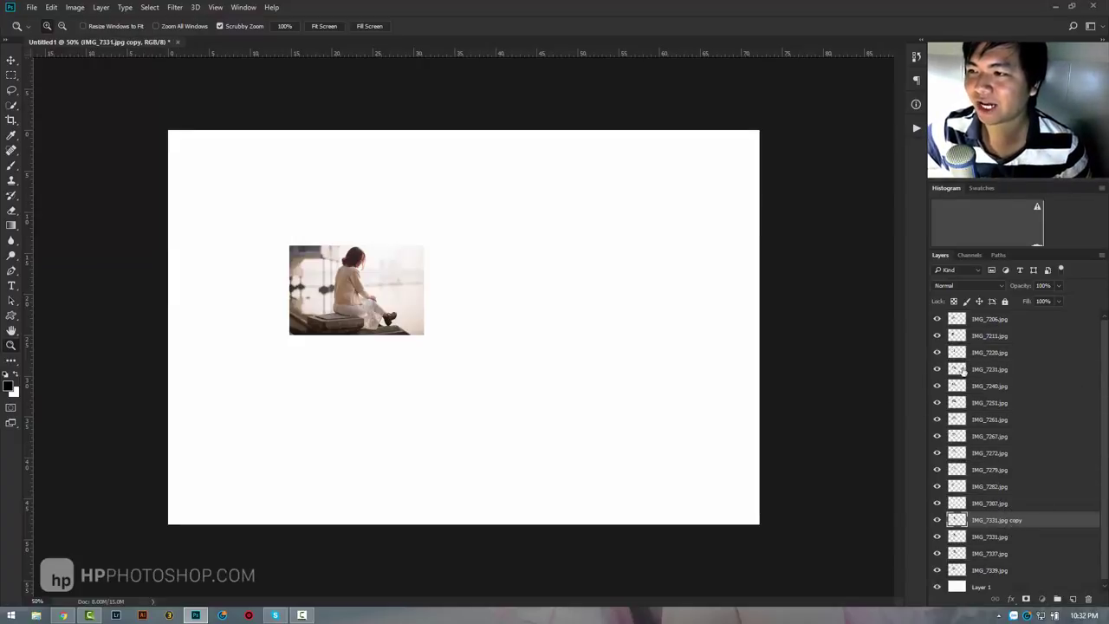
left_click_drag(962, 369, 962, 369)
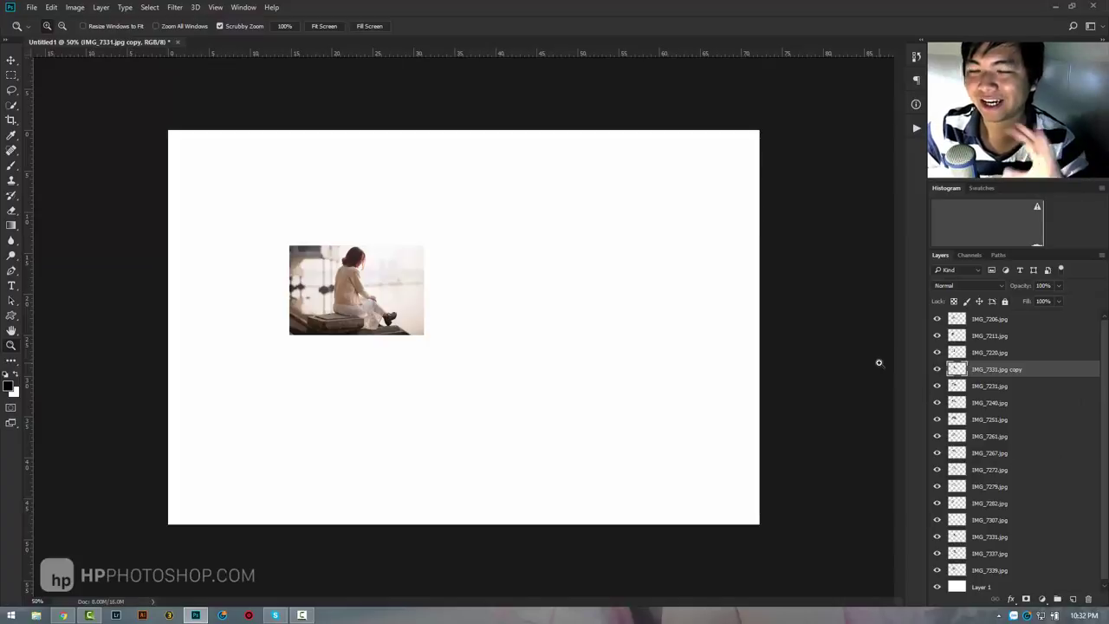
left_click(1006, 323)
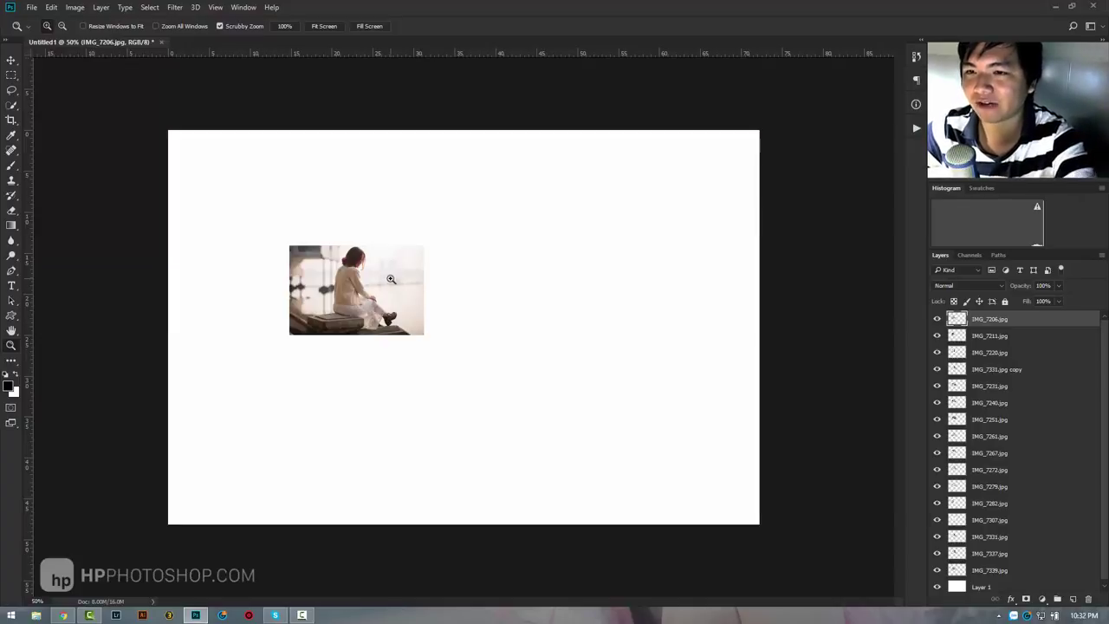
left_click(1014, 371, "shift")
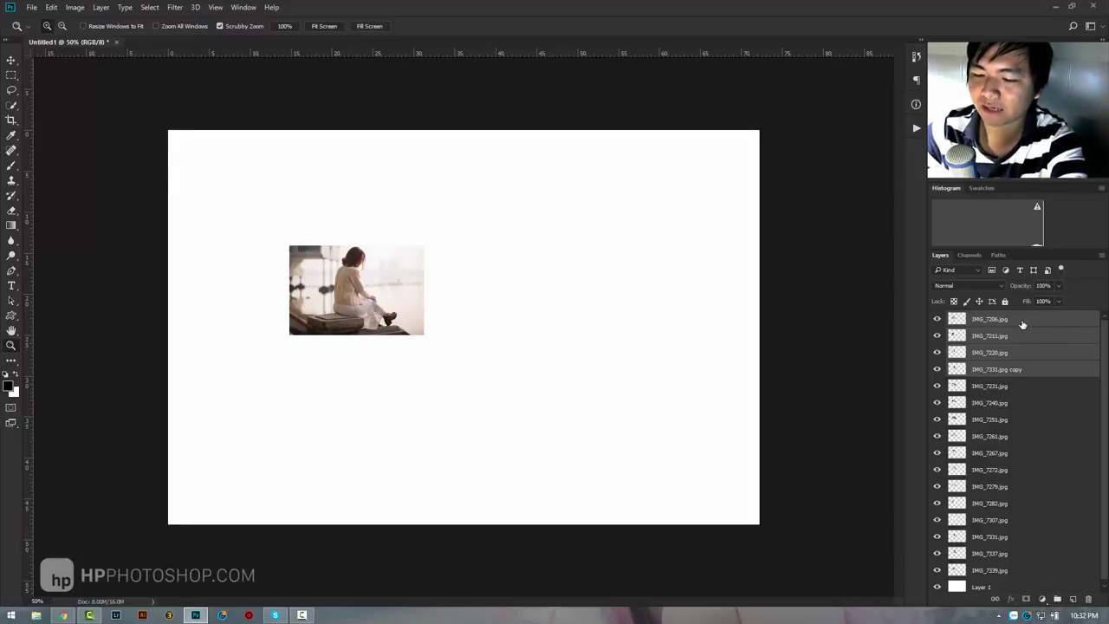
key("ctrl+g")
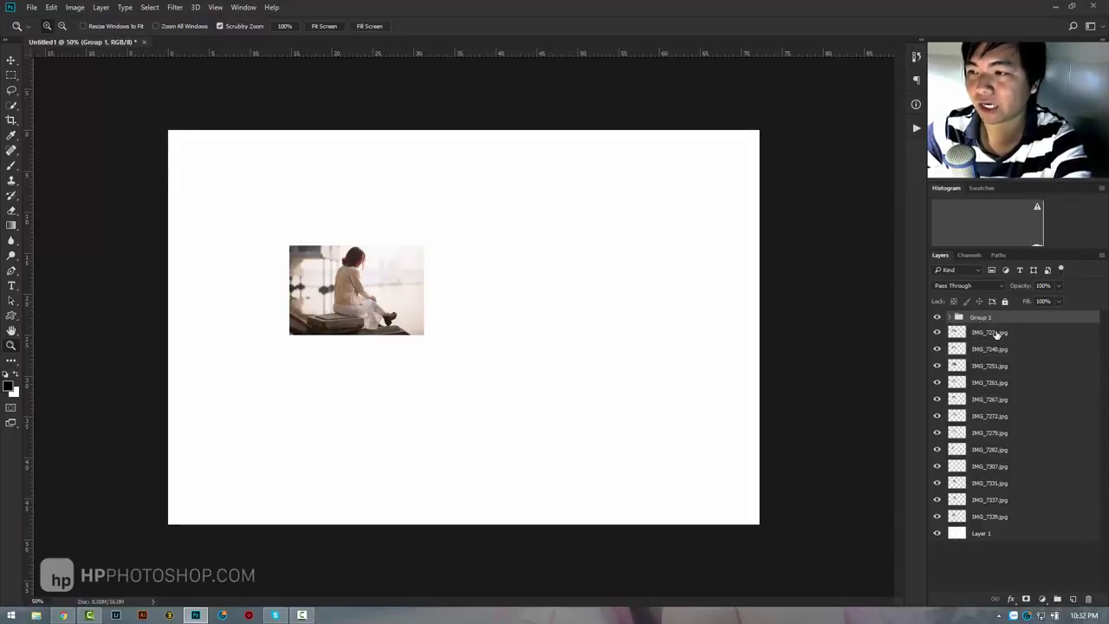
- Group the remaining photo layers in fours as Group 2, Group 3 and Group 4
left_click(999, 335)
left_click(1006, 383, "shift")
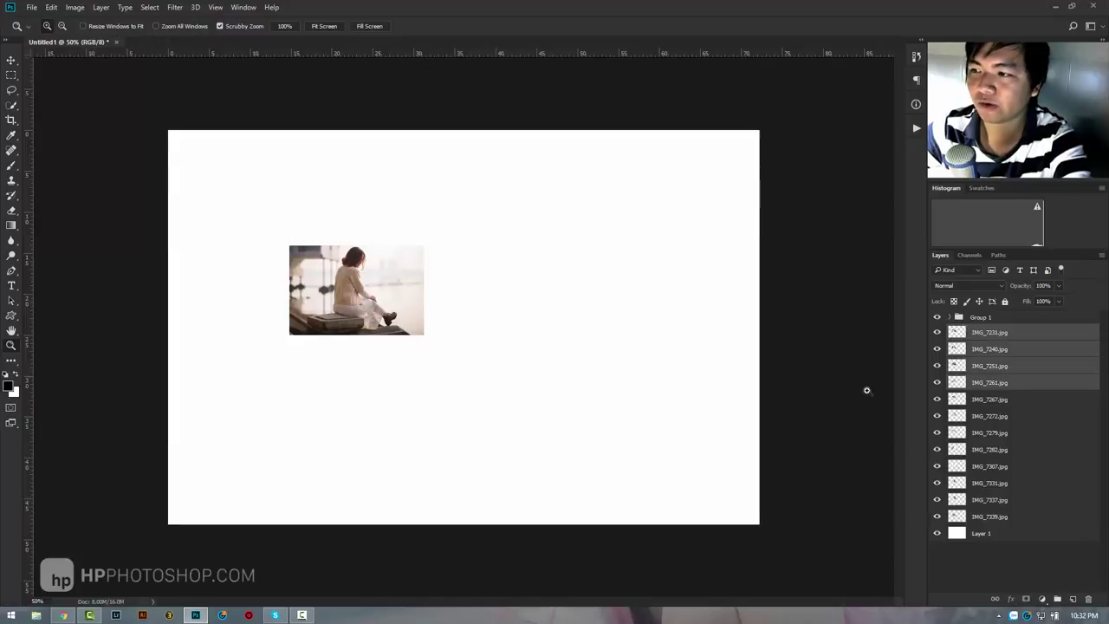
key("ctrl+g")
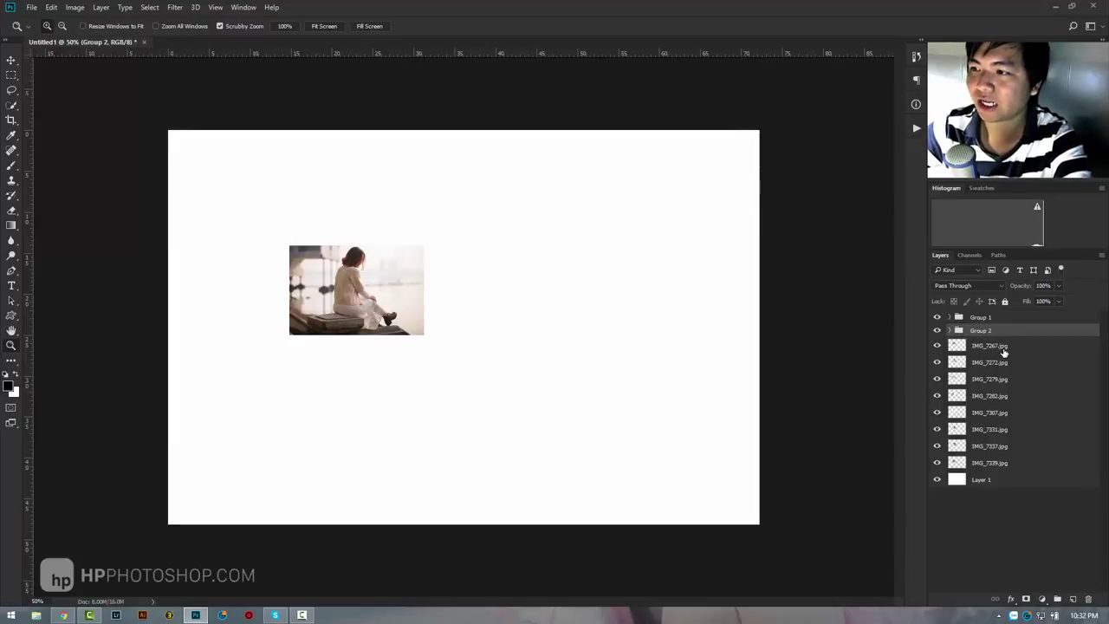
left_click(1004, 348)
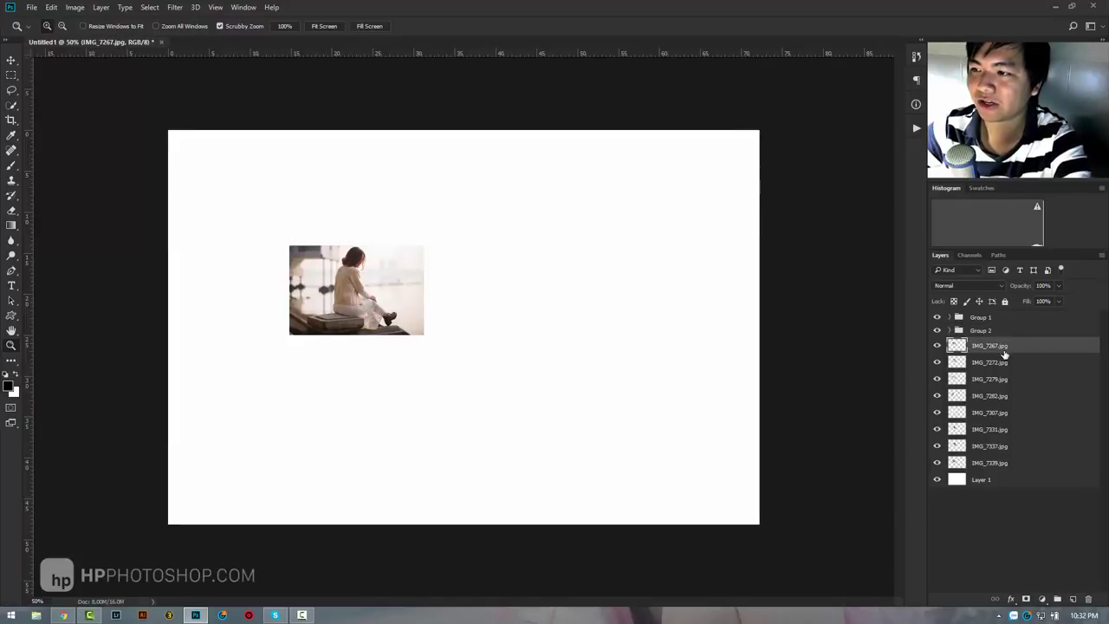
left_click(1002, 402, "shift")
key("ctrl+g")
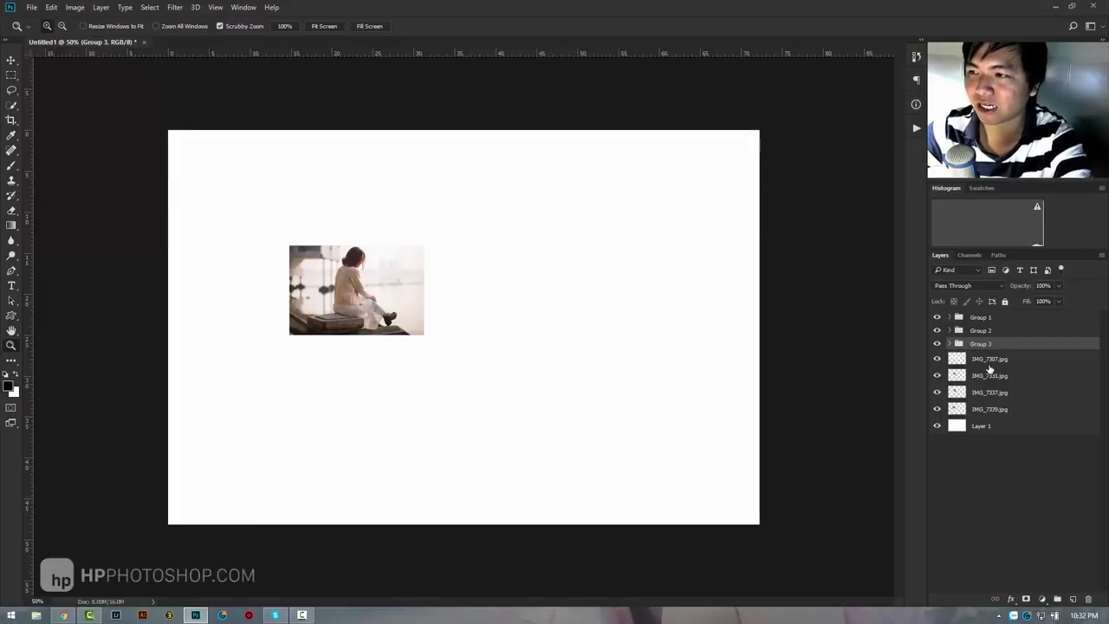
left_click(992, 361)
left_click(991, 409, "shift")
key("ctrl+g")
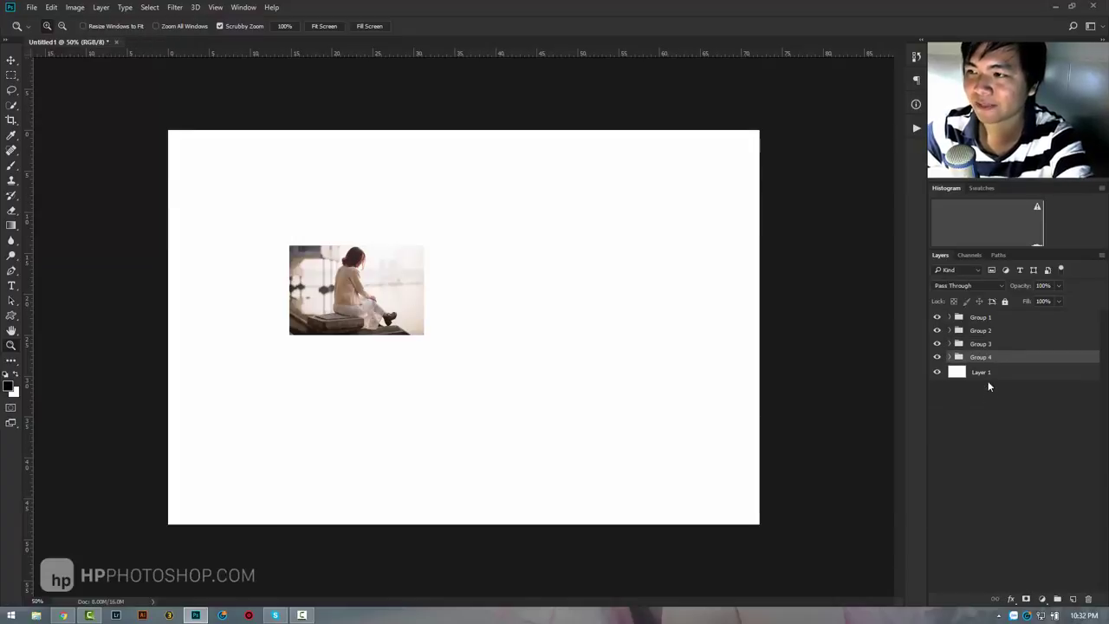
- Move Group 1's photo up-left to reveal the photo beneath it
left_click(984, 330)
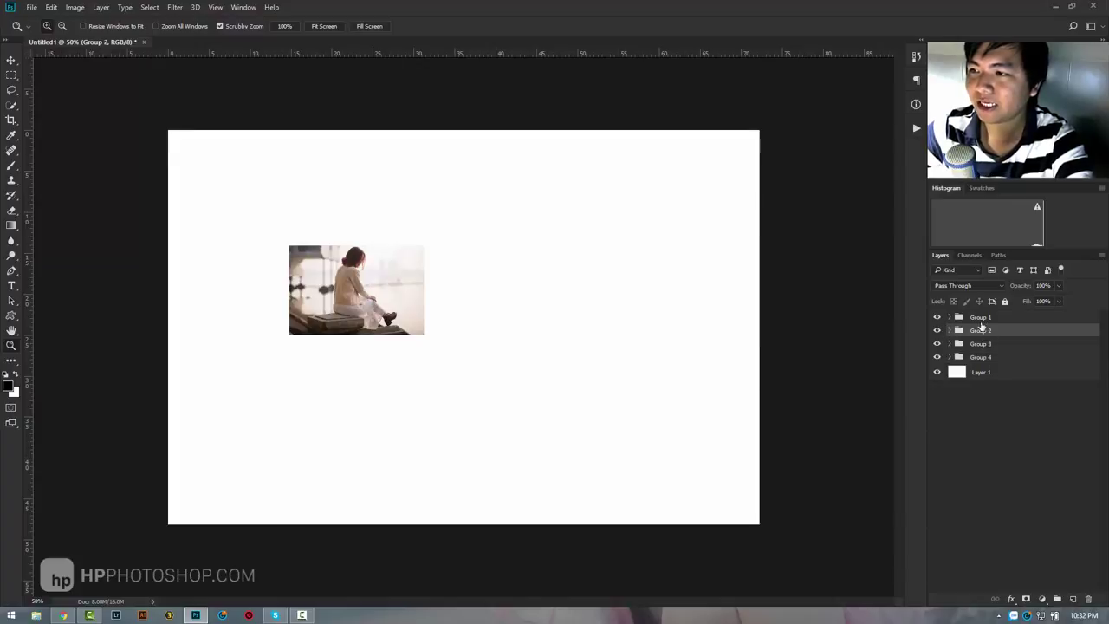
left_click(958, 319)
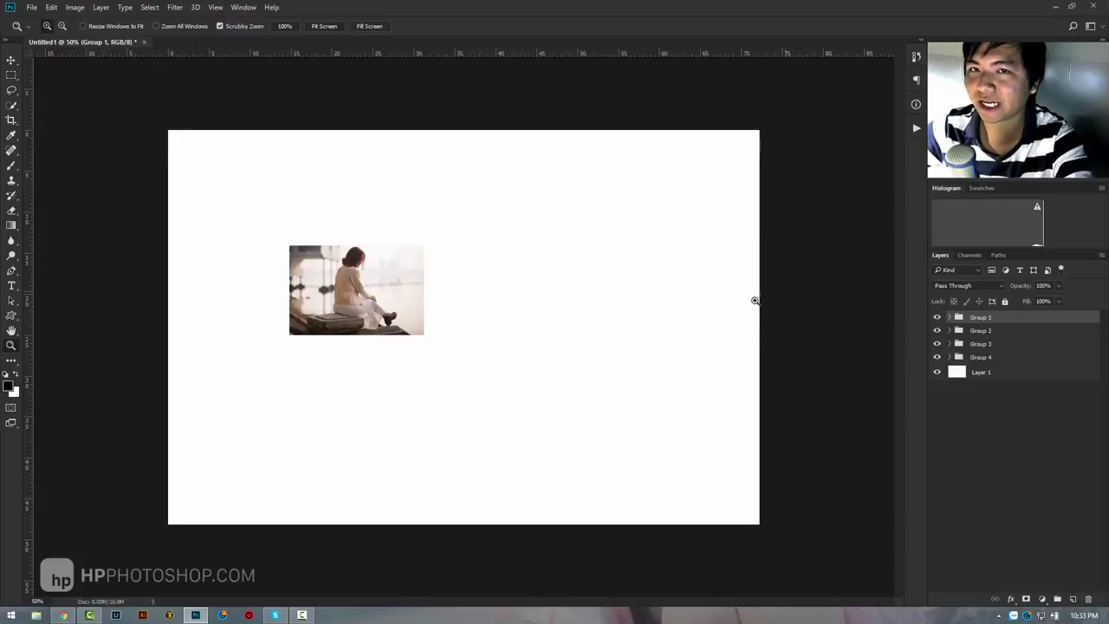
key("v")
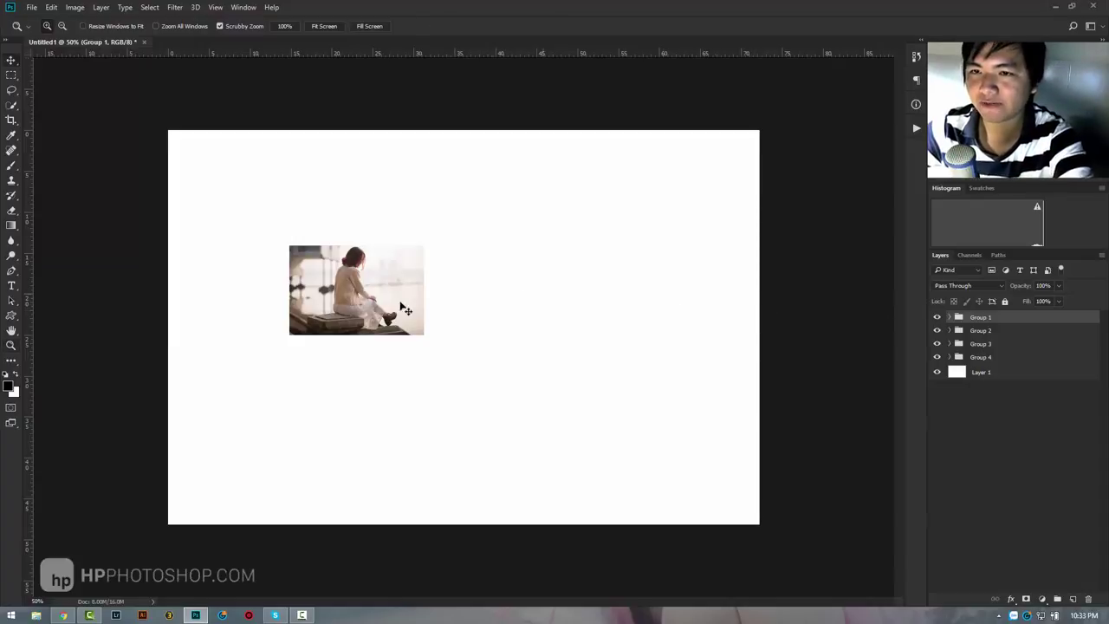
left_click_drag(402, 308, 353, 234)
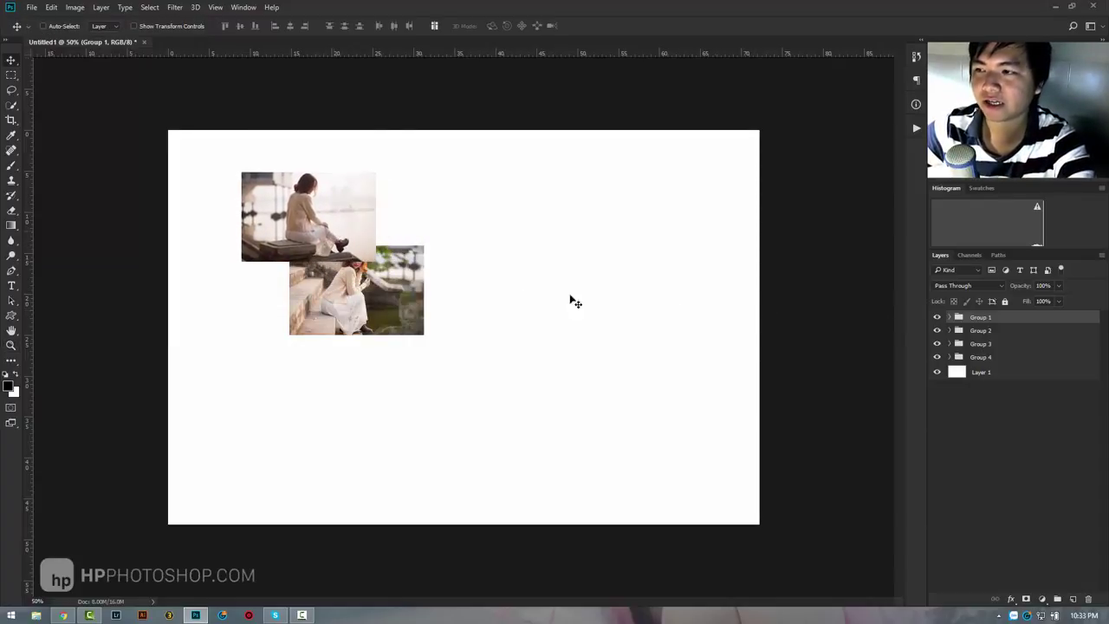
- Move Group 4's photo down, then centre-align and vertically distribute all four groups into a column
left_click(992, 357)
left_click_drag(422, 281, 374, 426)
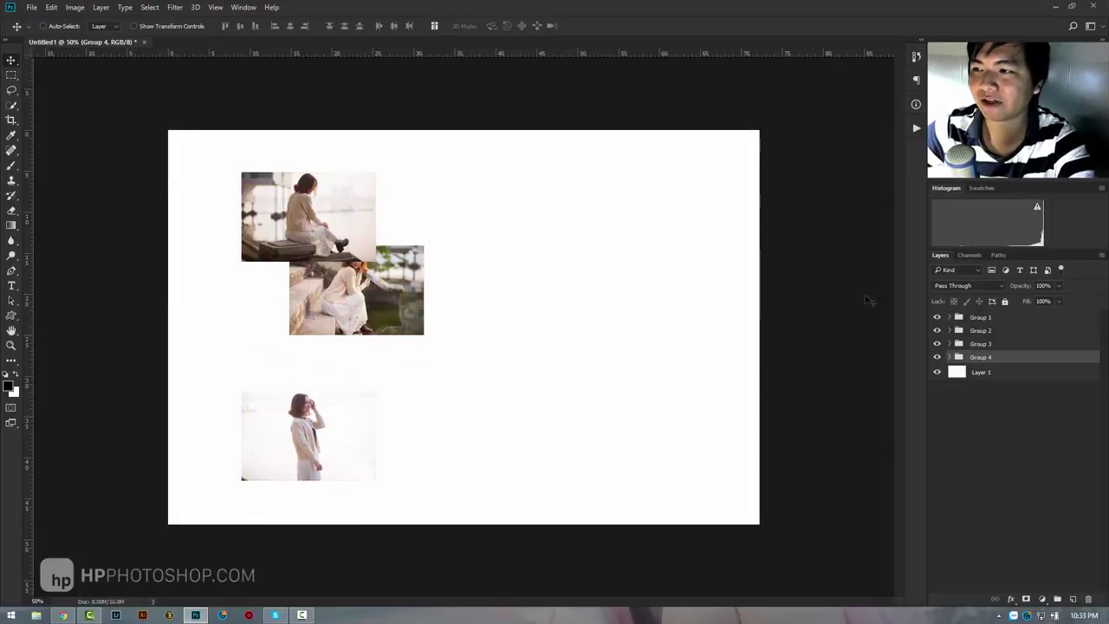
left_click(994, 321, "shift")
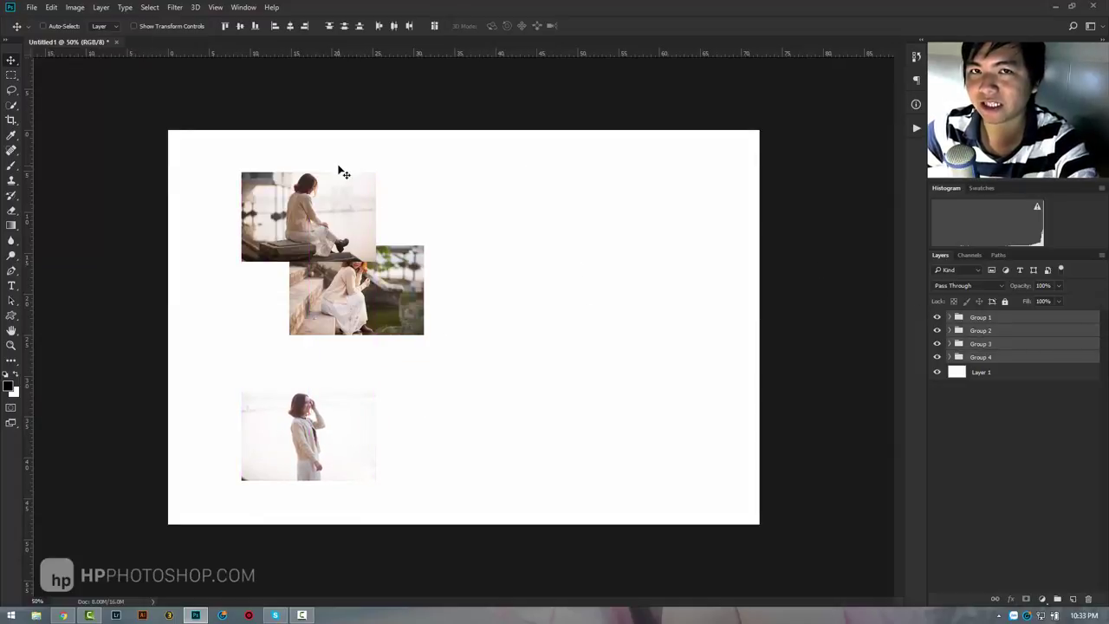
left_click(291, 27)
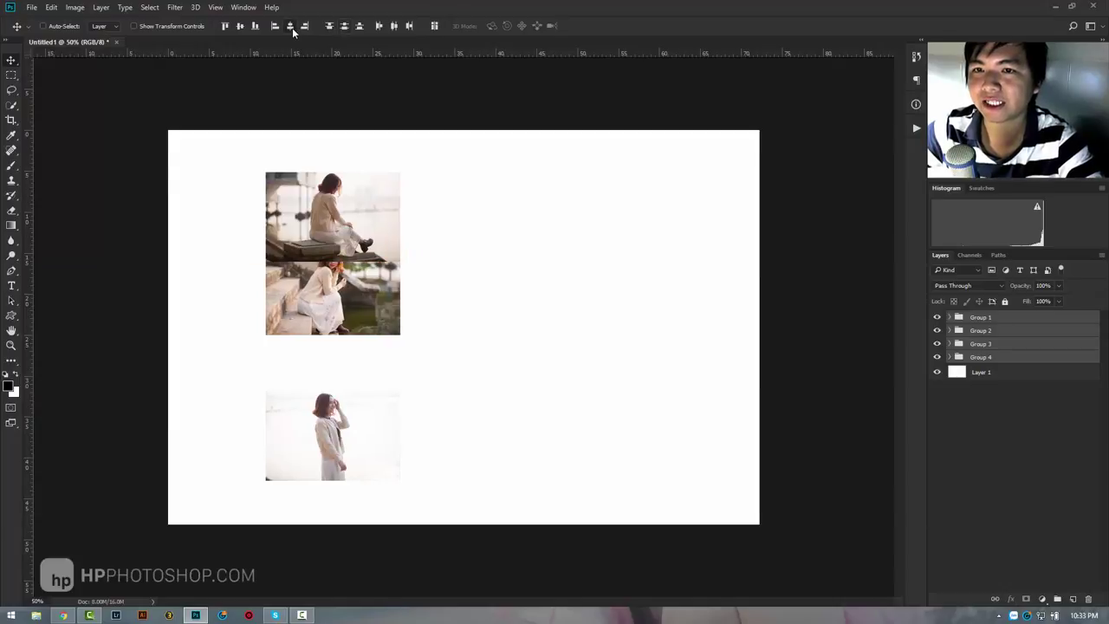
left_click(343, 27)
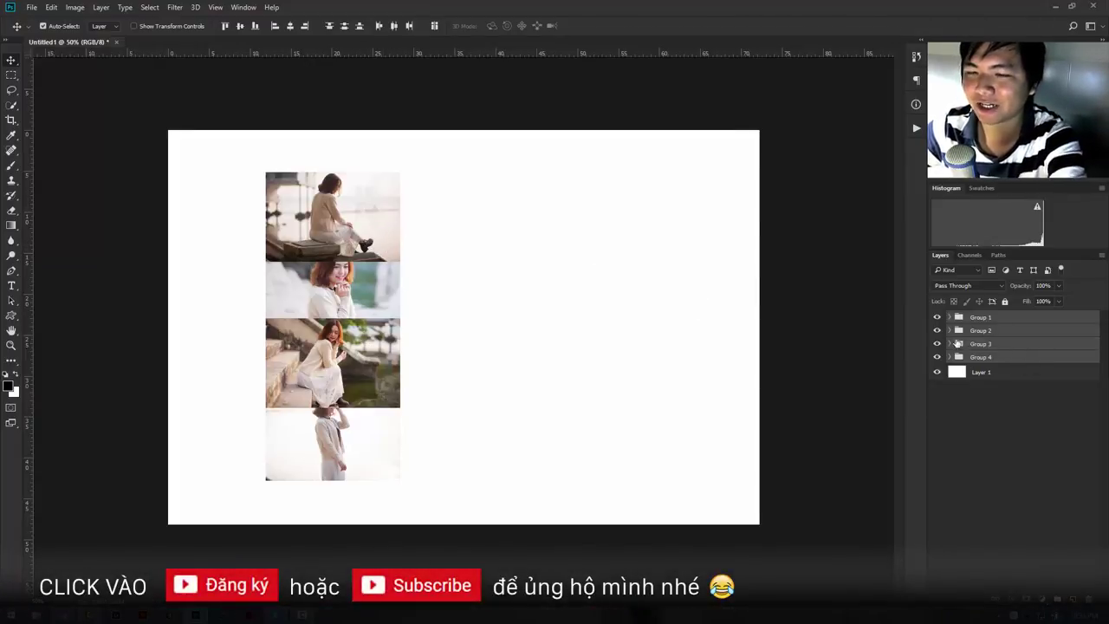
key("ctrl+t")
- Shrink the column to about 89%, spread the top and bottom photos apart, and distribute evenly
left_click_drag(390, 474, 374, 450)
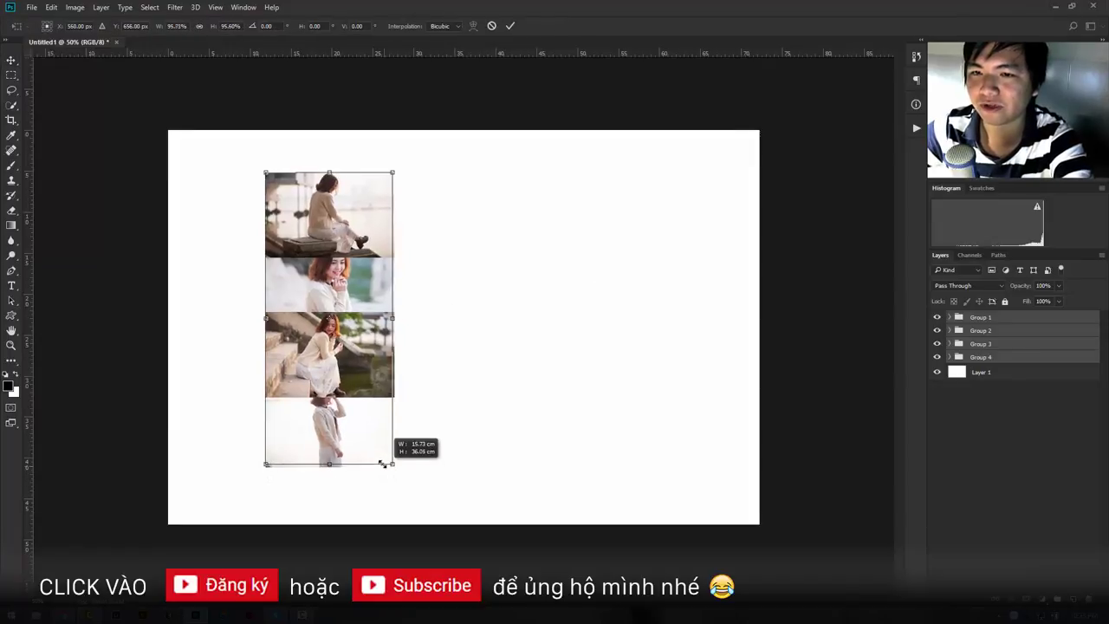
key("Return")
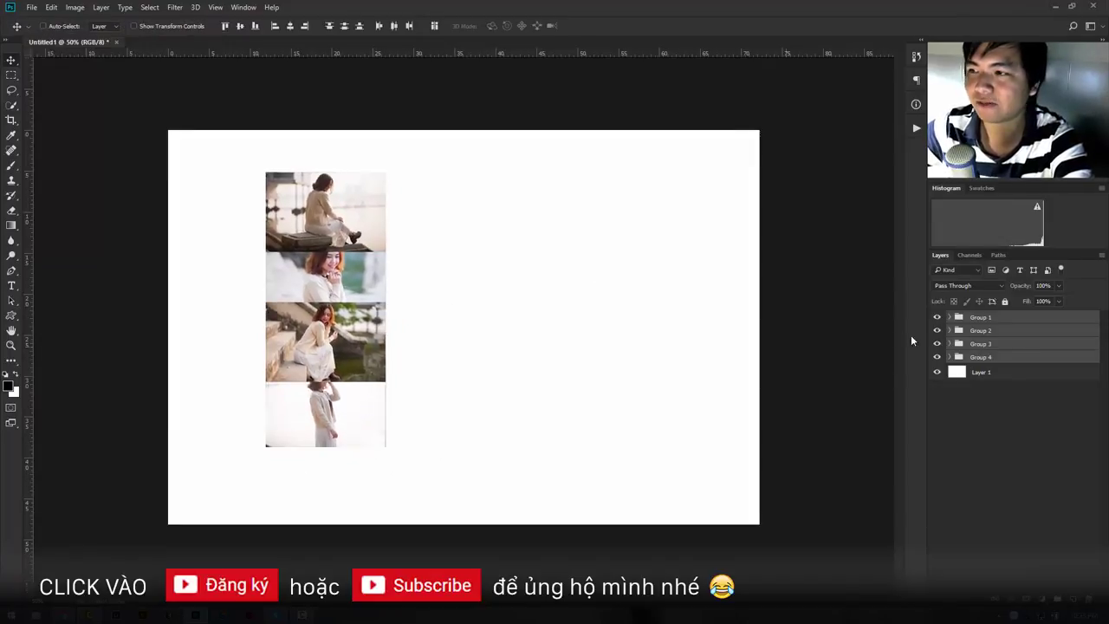
left_click(982, 360)
left_click(980, 317)
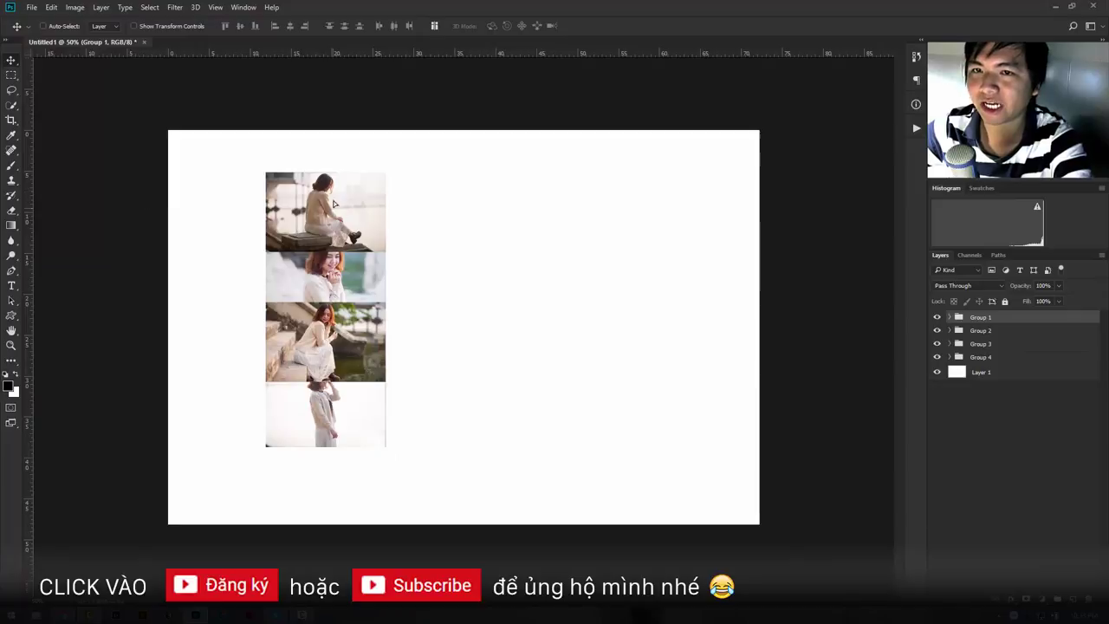
left_click_drag(332, 212, 332, 186)
left_click(981, 357)
left_click_drag(379, 349, 385, 416)
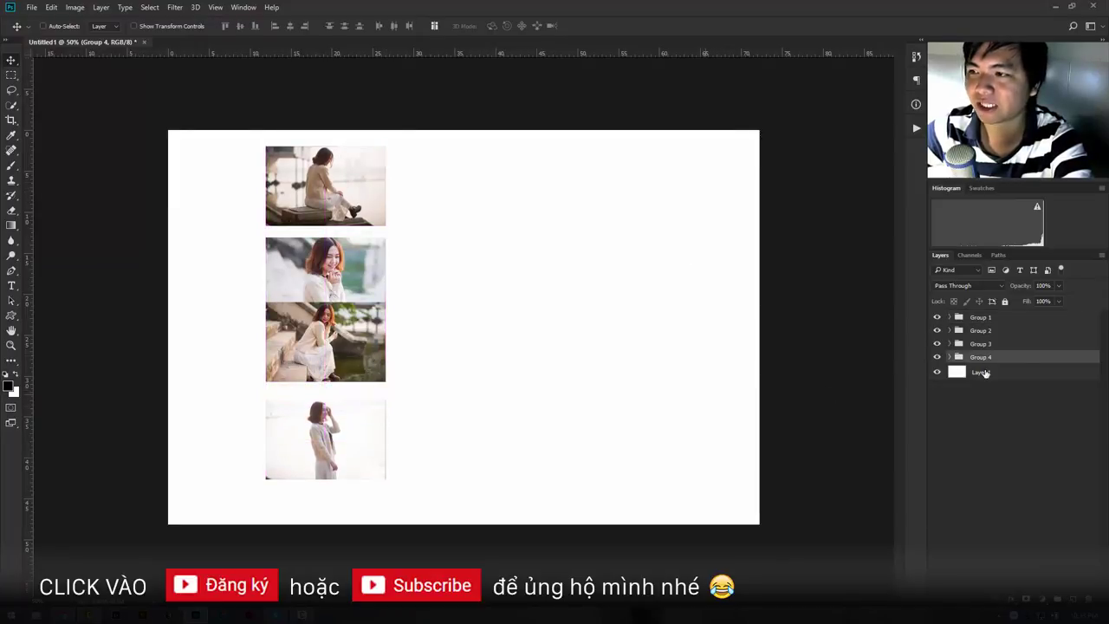
left_click(1023, 319, "shift")
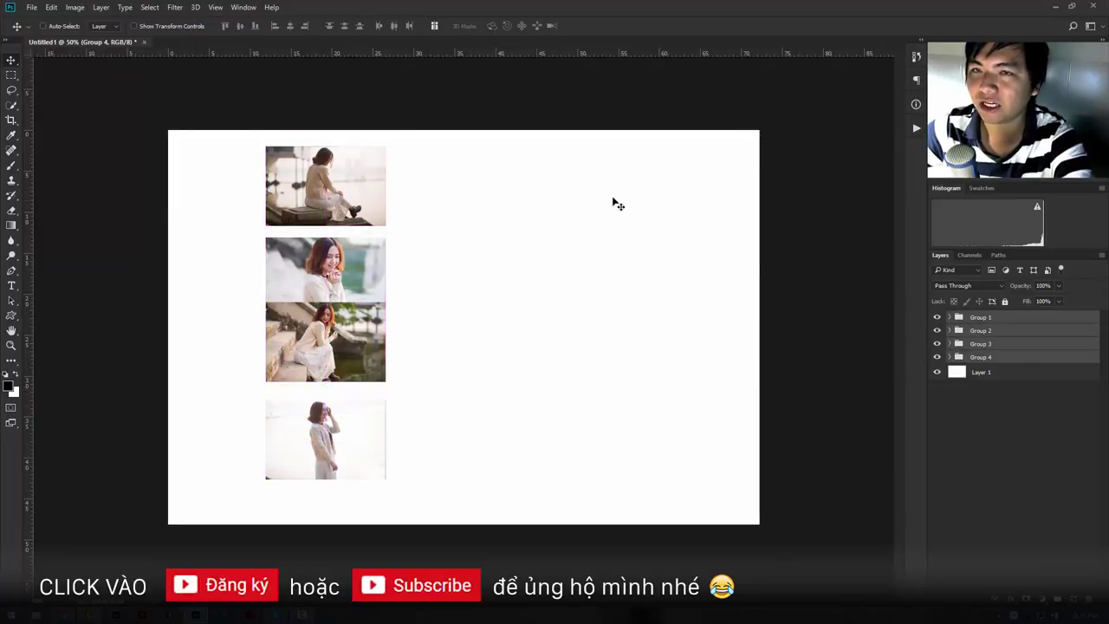
left_click(347, 27)
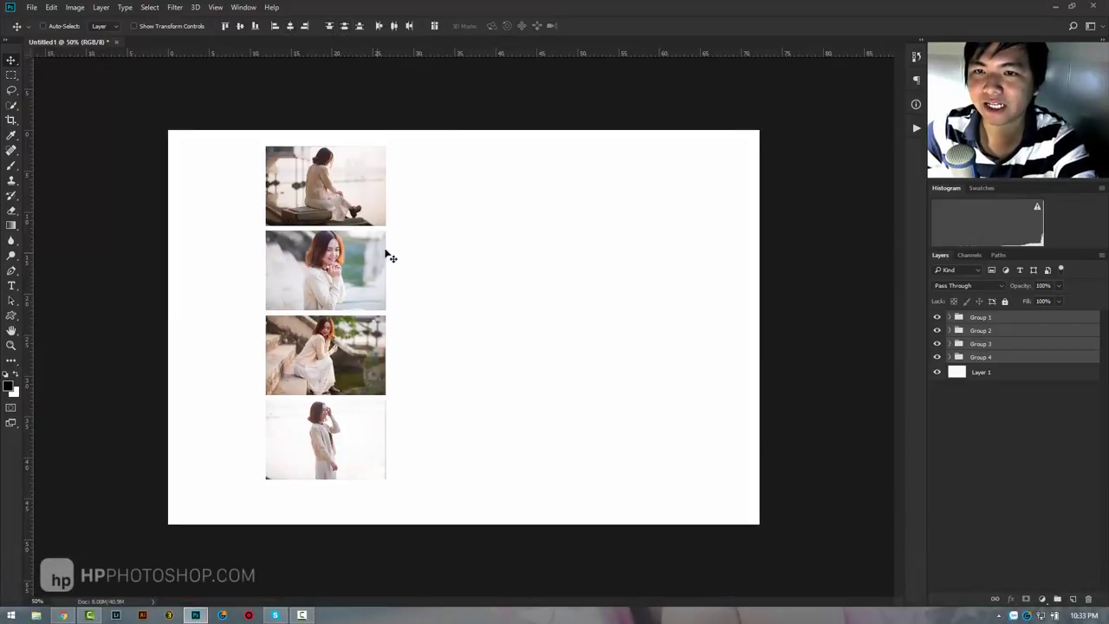
- Nudge the bottom photo up 4 px, redistribute the column, shift it left, and show rulers
left_click(981, 357)
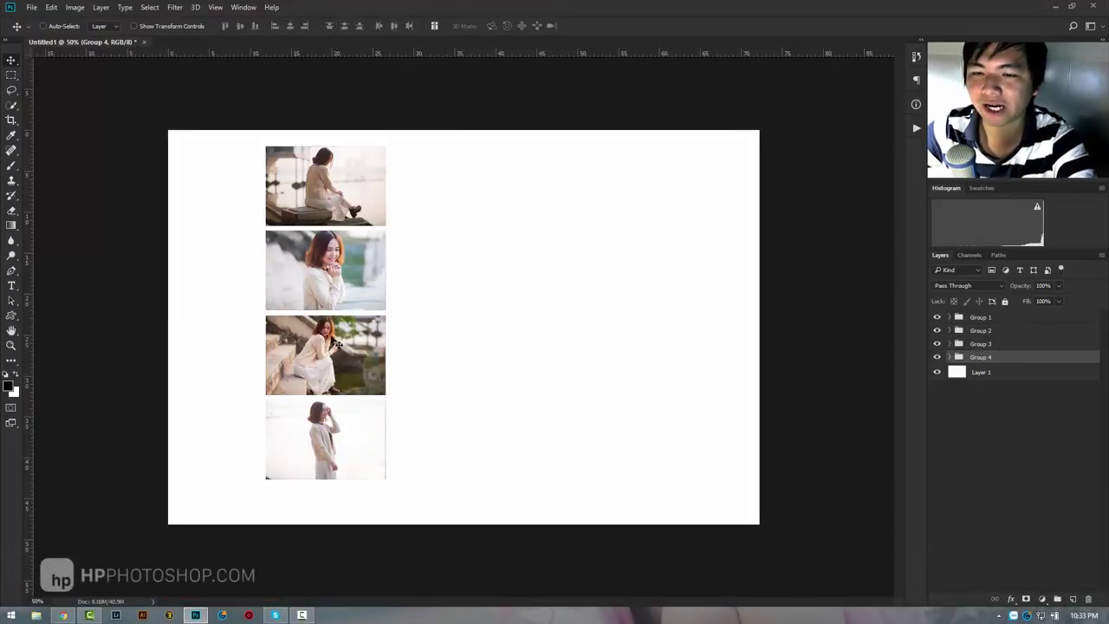
key("Up")
key("Up")
key("Up")
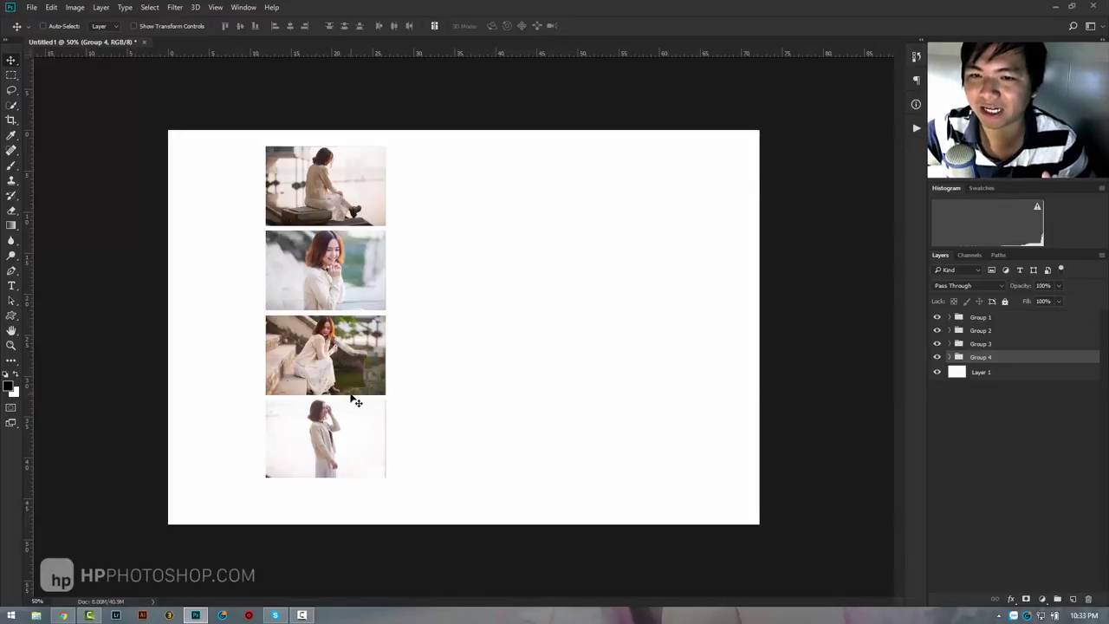
key("Up")
key("Up")
key("Up")
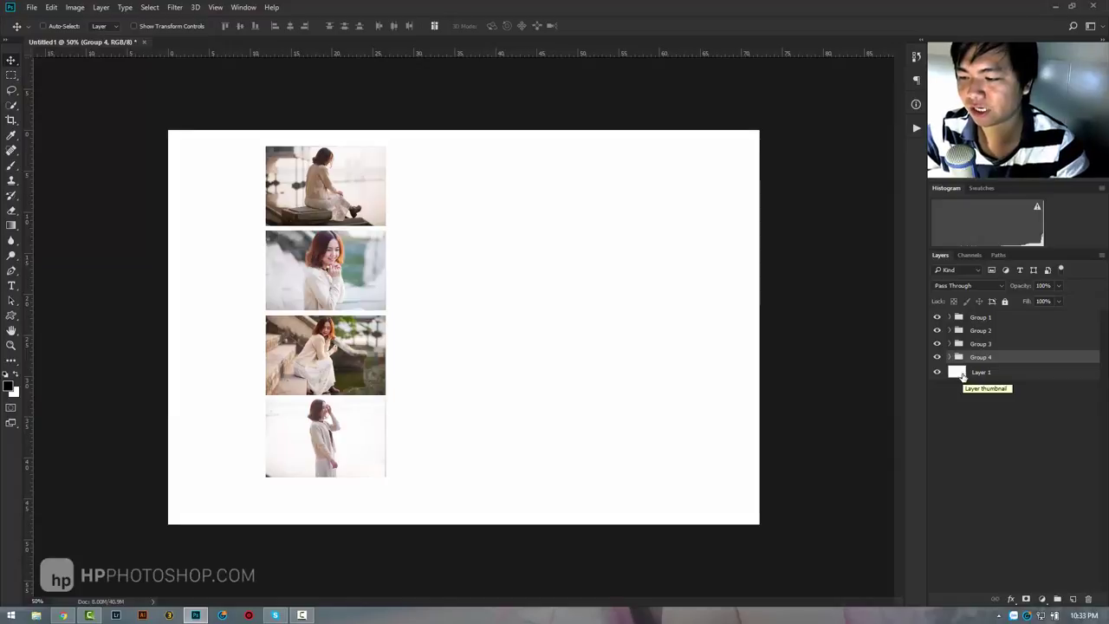
key("Up")
key("Up")
key("Up")
key("Up")
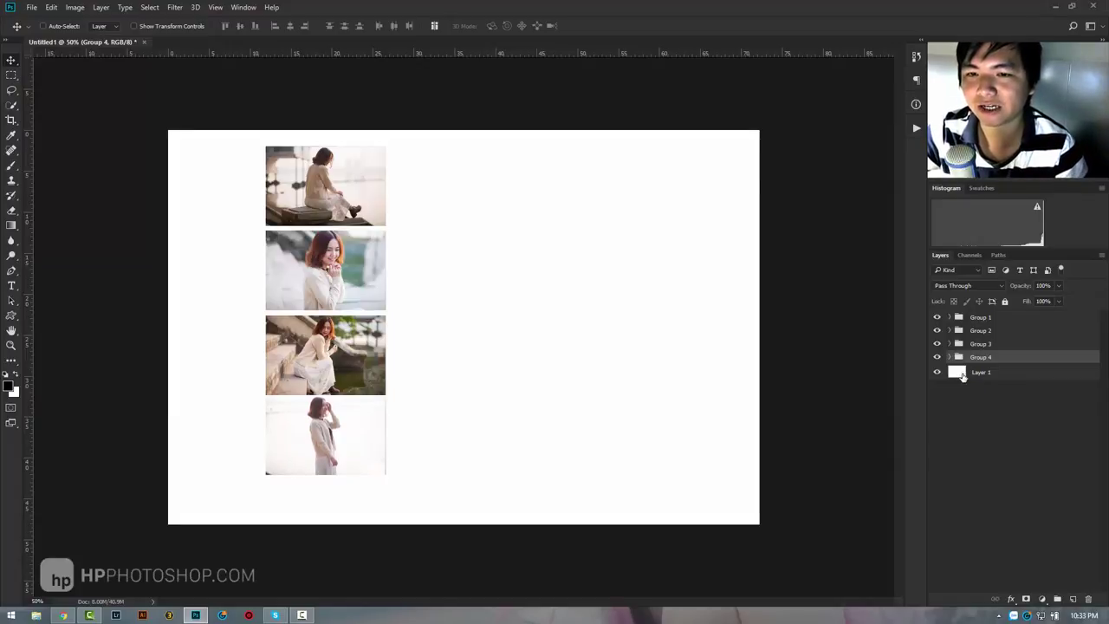
key("Up")
key("Up")
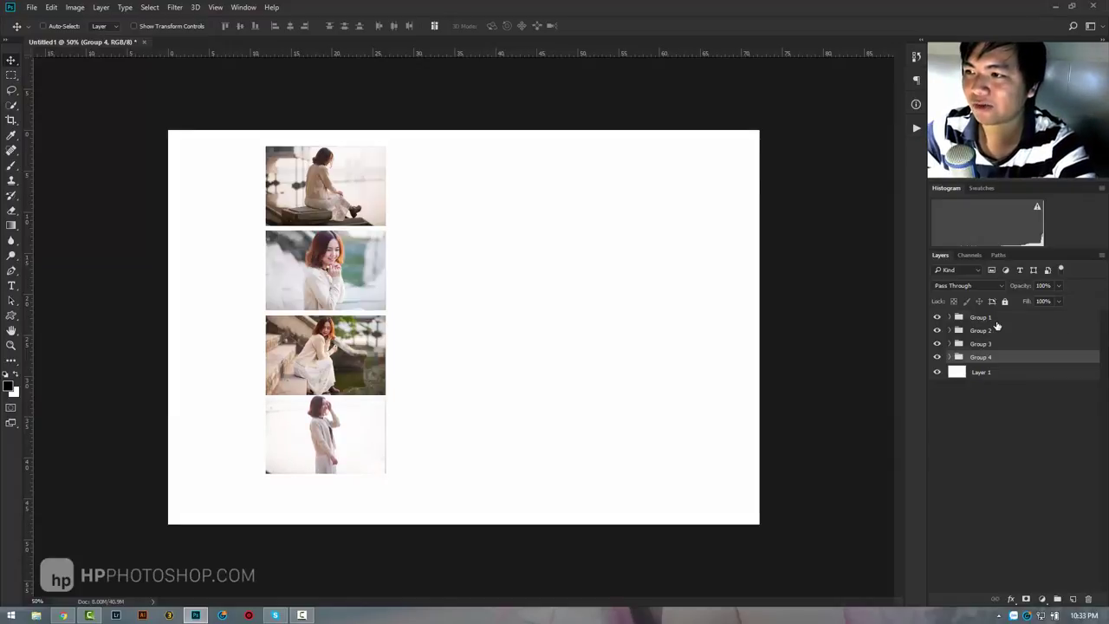
left_click(997, 319, "shift")
left_click(348, 26)
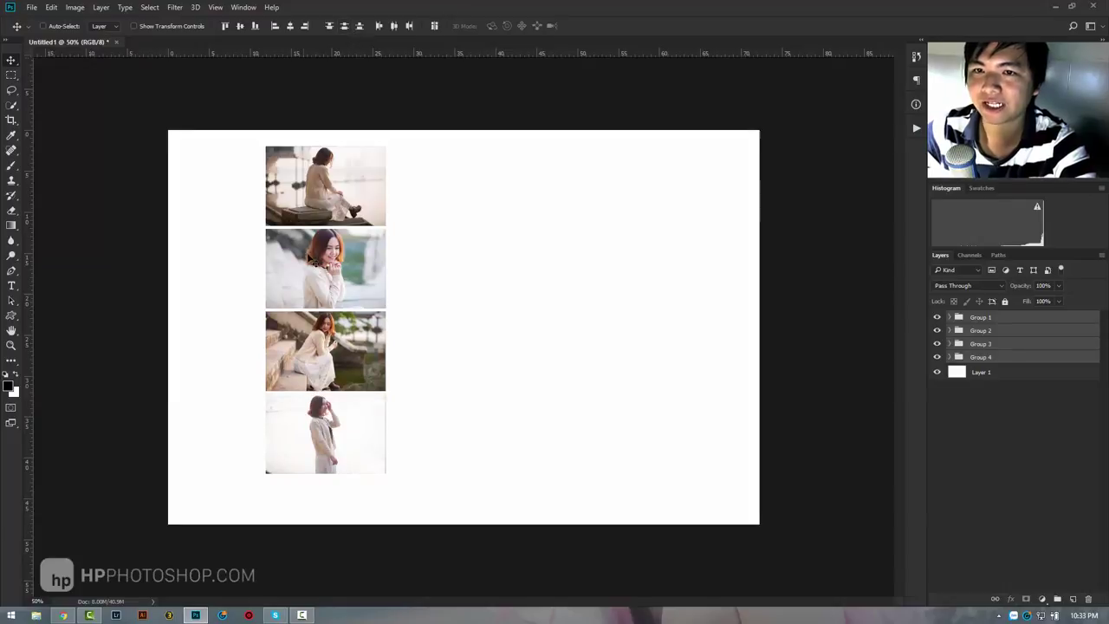
left_click_drag(382, 300, 348, 304)
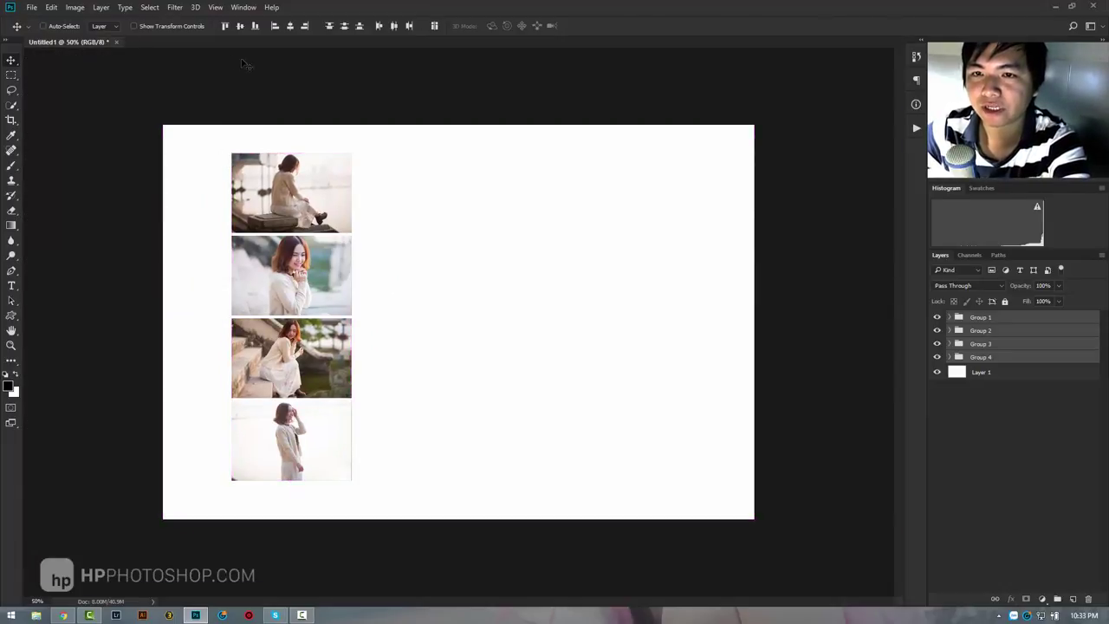
key("ctrl+r")
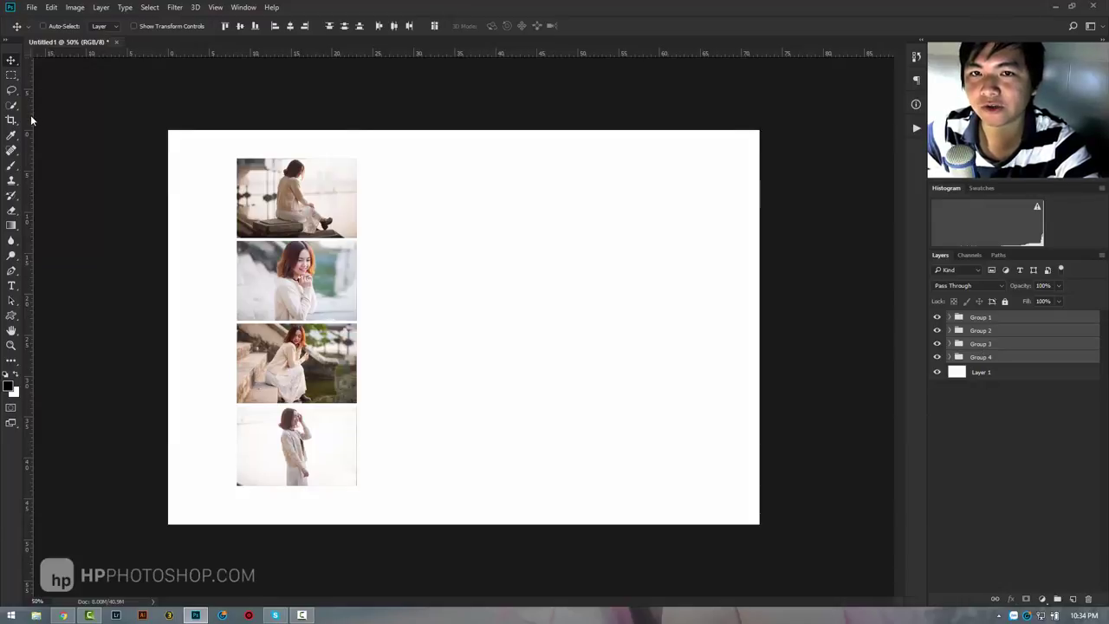
- Place a vertical guide on the photos' left edge and a horizontal guide on their top edge
left_click_drag(31, 117, 236, 135)
left_click_drag(308, 55, 295, 157)
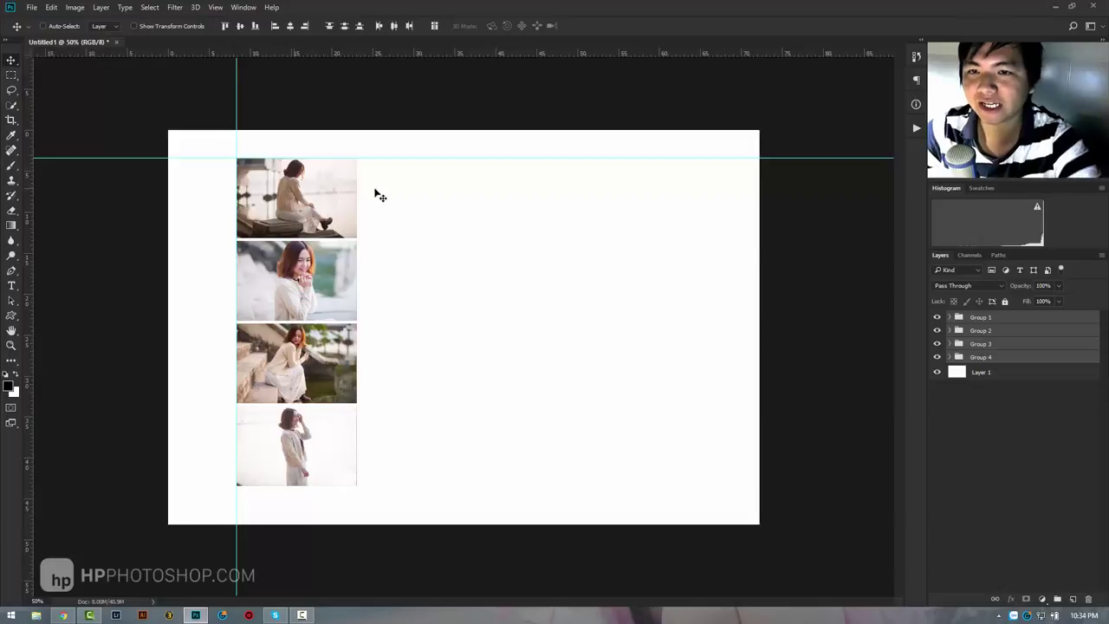
left_click(1007, 323)
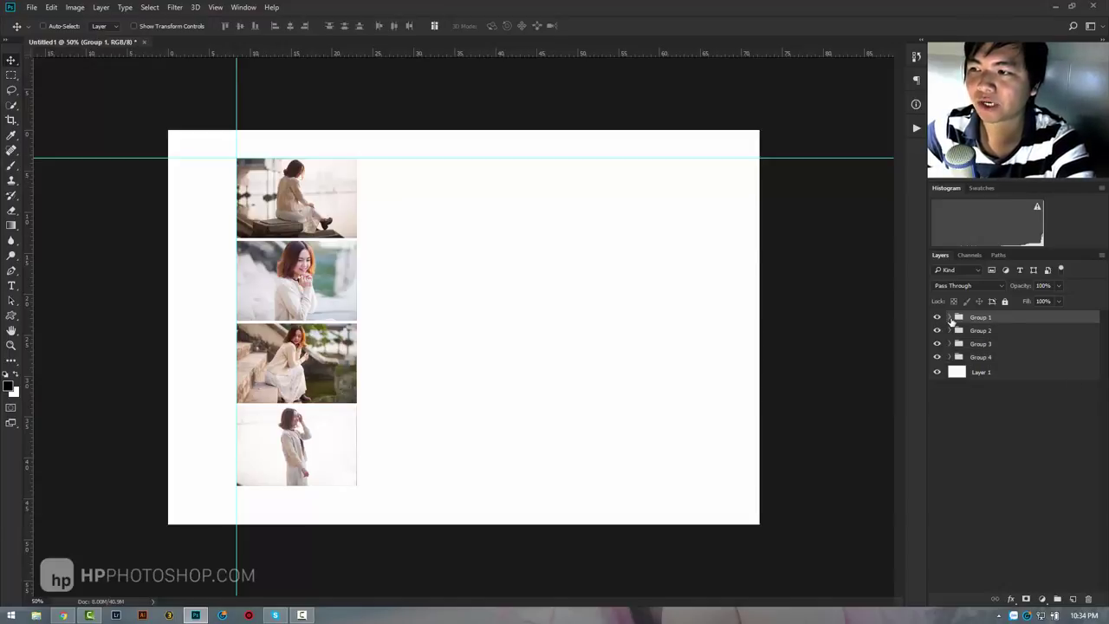
- Spread Group 1's four photos into a top row ending with IMG_7206 at right, evenly distributed
left_click(951, 318)
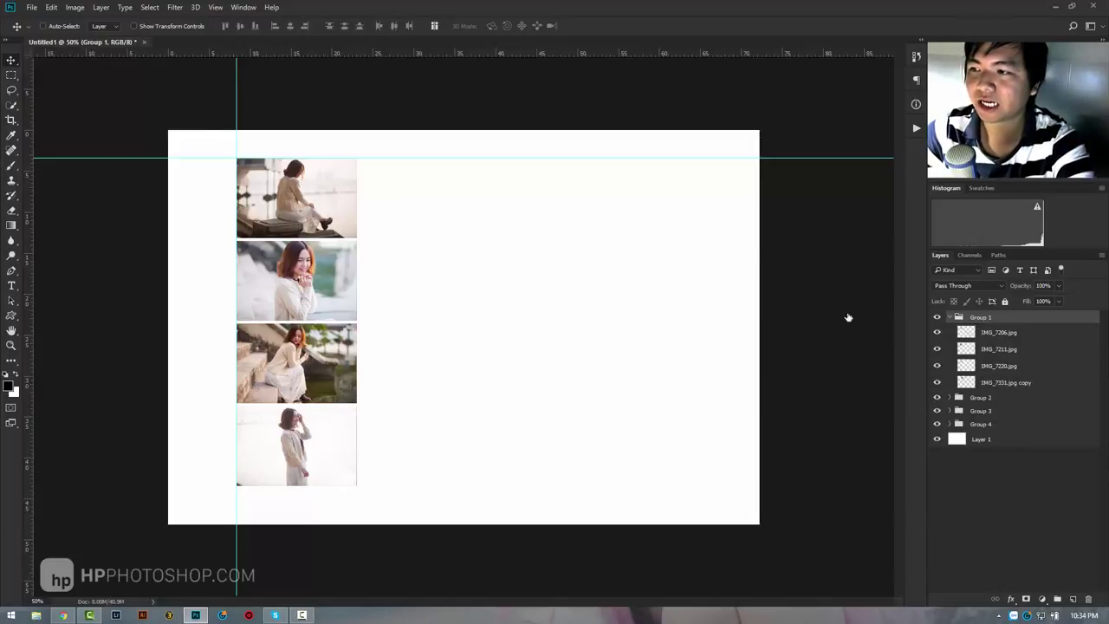
left_click_drag(316, 200, 660, 217)
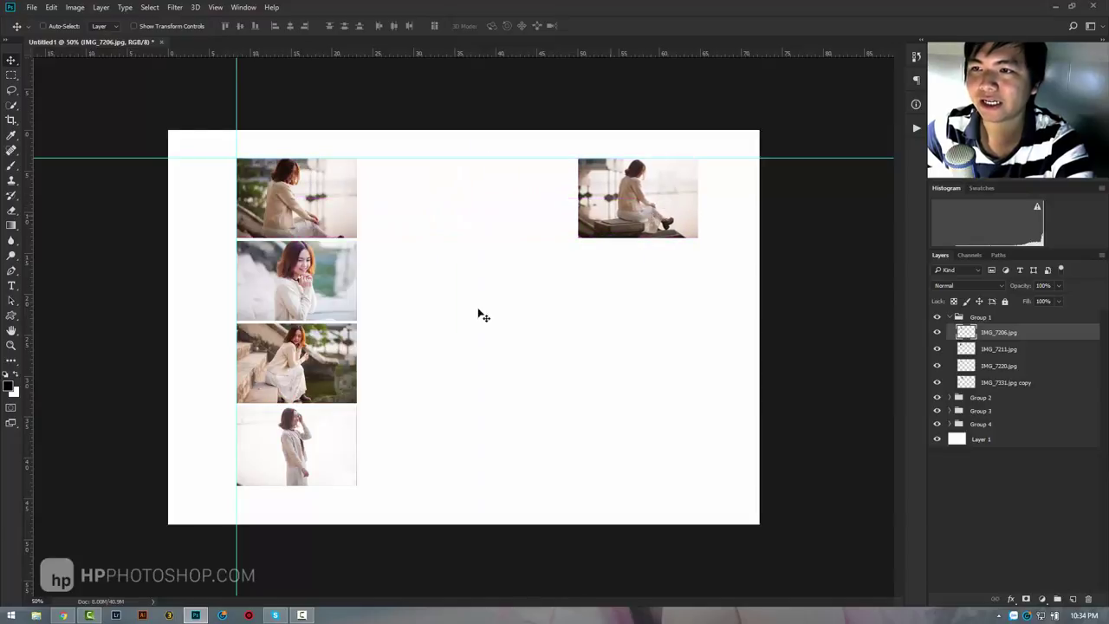
left_click(1037, 385, "shift")
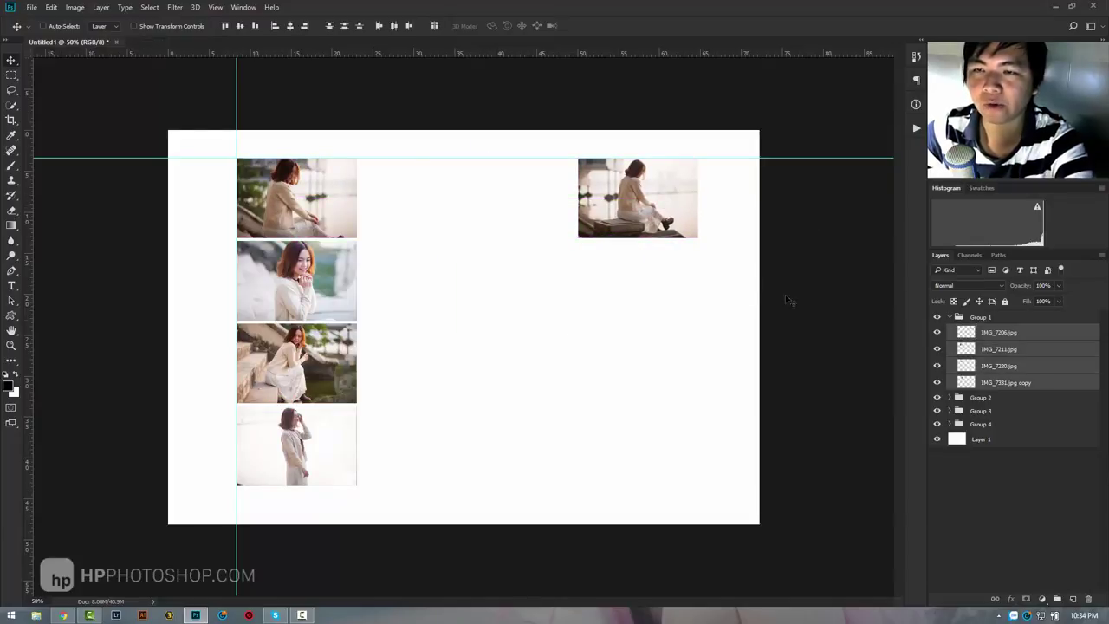
left_click(393, 26)
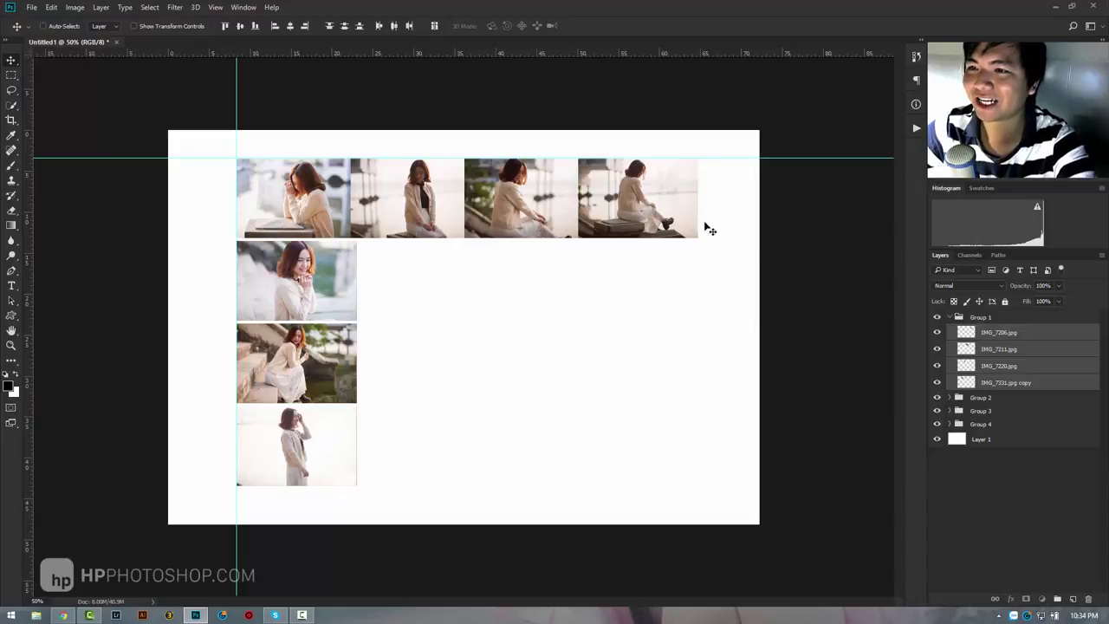
left_click_drag(707, 228, 730, 228)
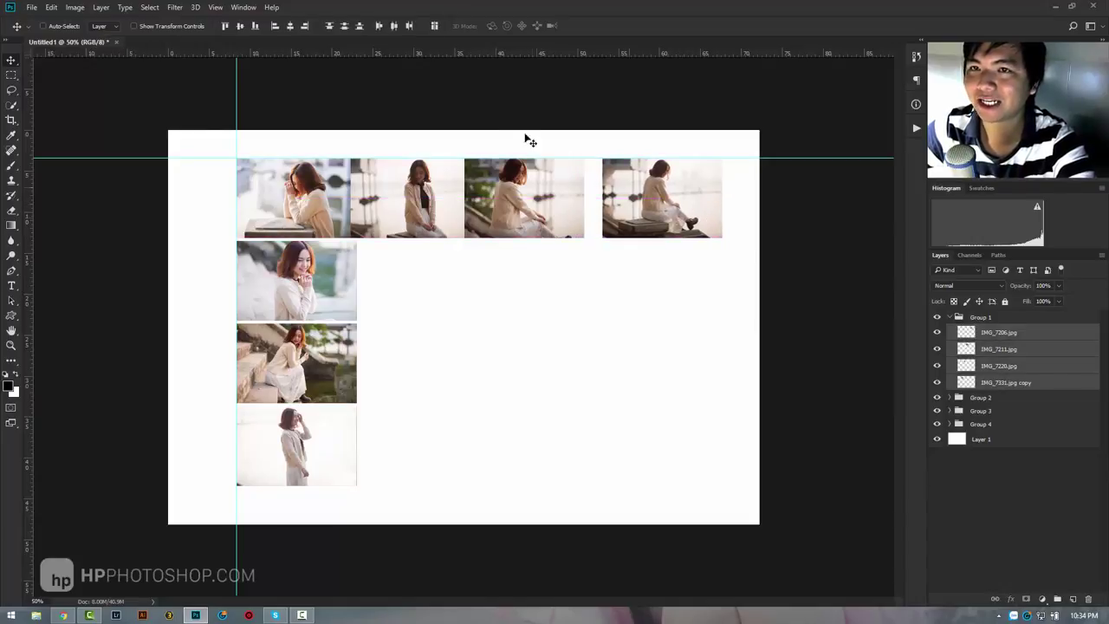
left_click(394, 26)
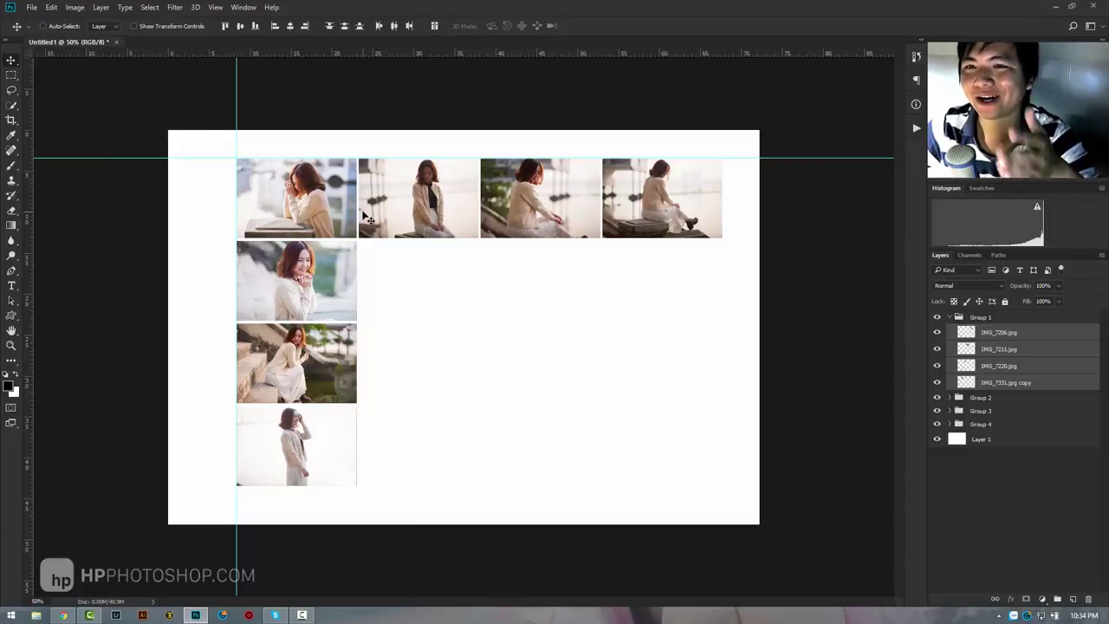
left_click(1004, 334)
key("Right")
key("Right")
key("Right")
key("Right")
key("Right")
key("Right")
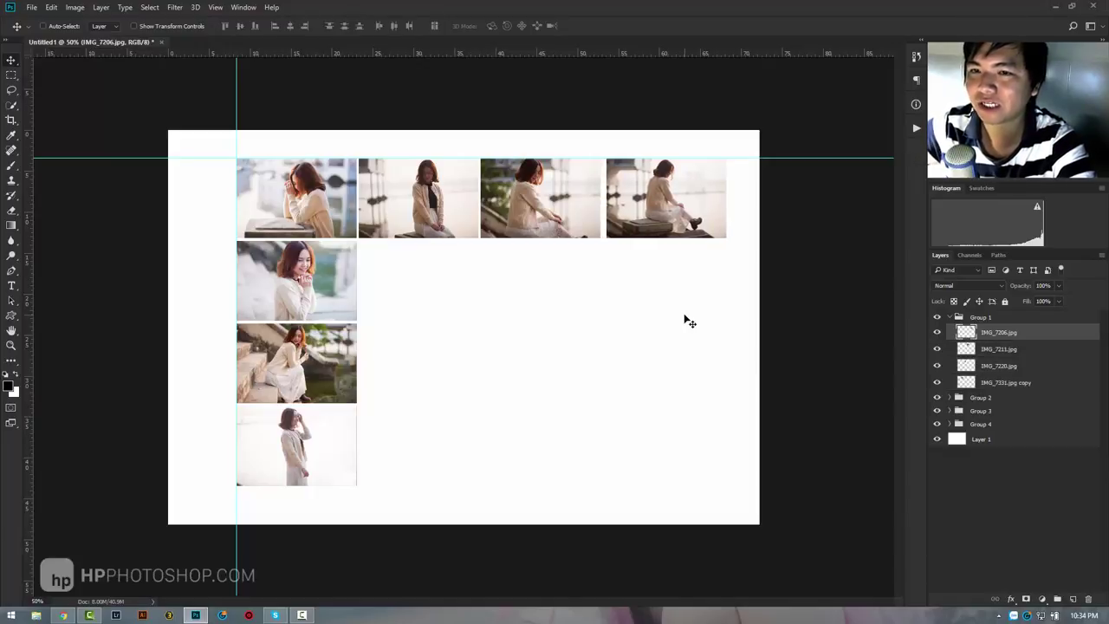
left_click(1056, 381, "shift")
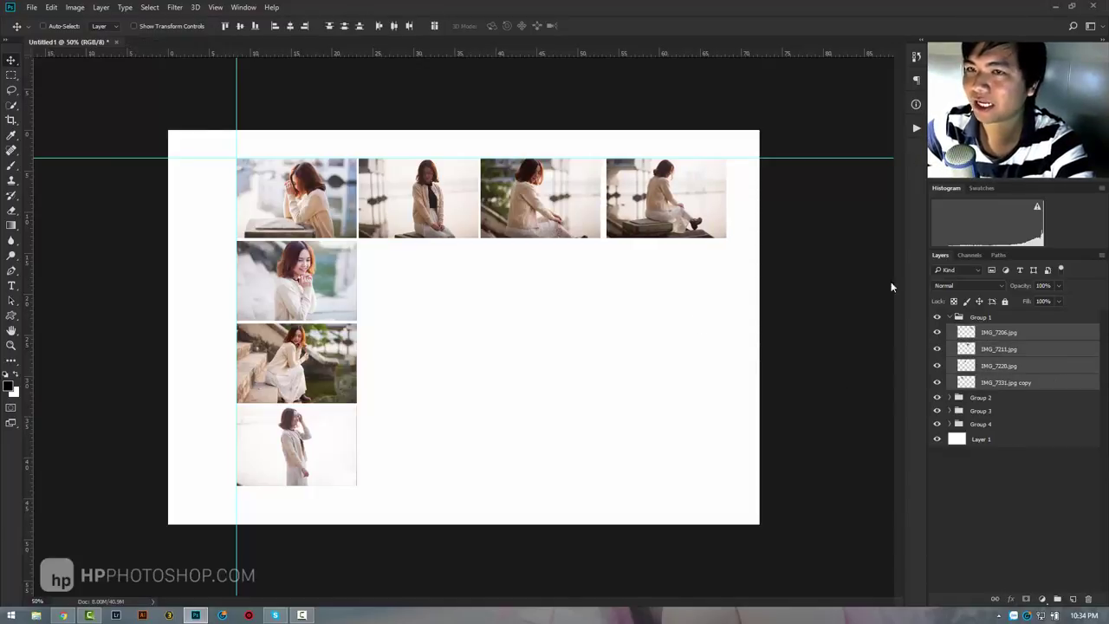
left_click(390, 28)
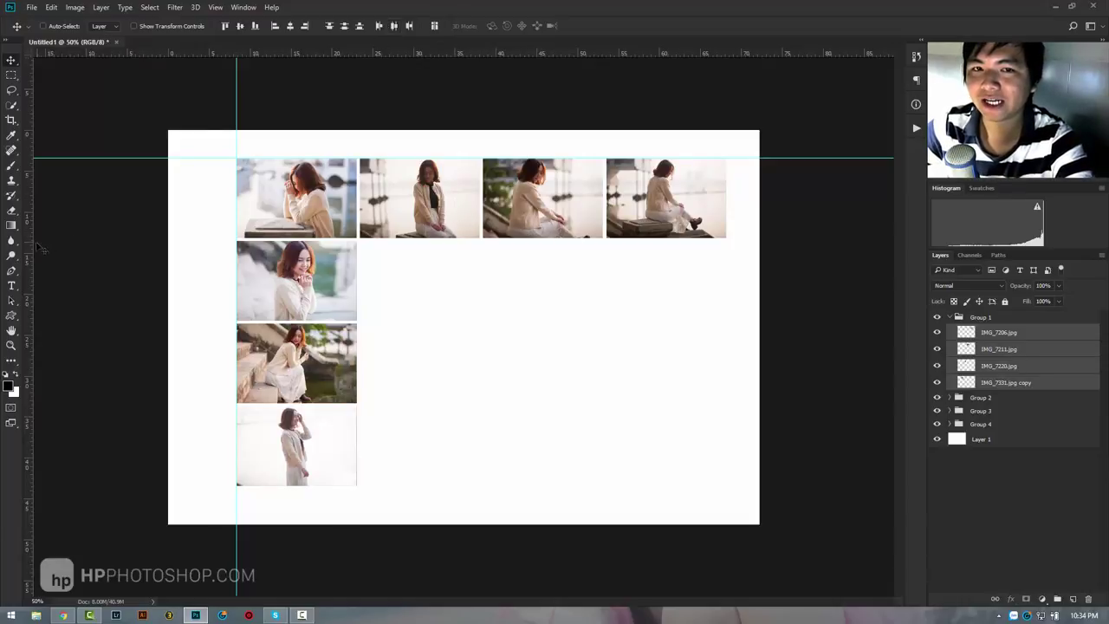
- Add a right-edge guide, then evenly space Group 2's third-row photos across the row
left_click_drag(43, 249, 727, 252)
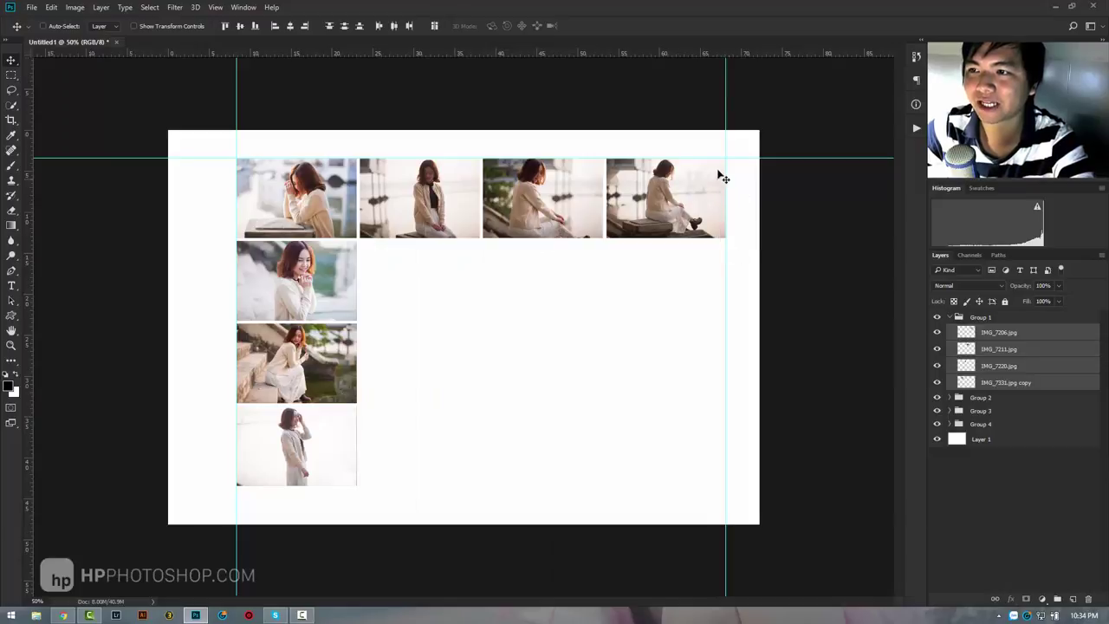
left_click(951, 318)
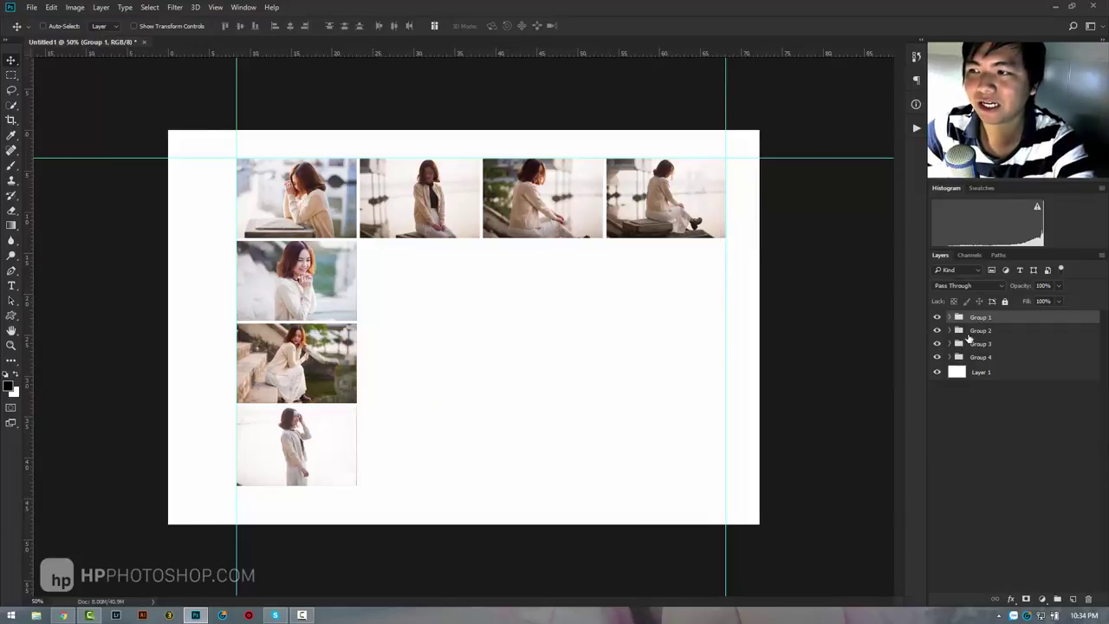
left_click(951, 331)
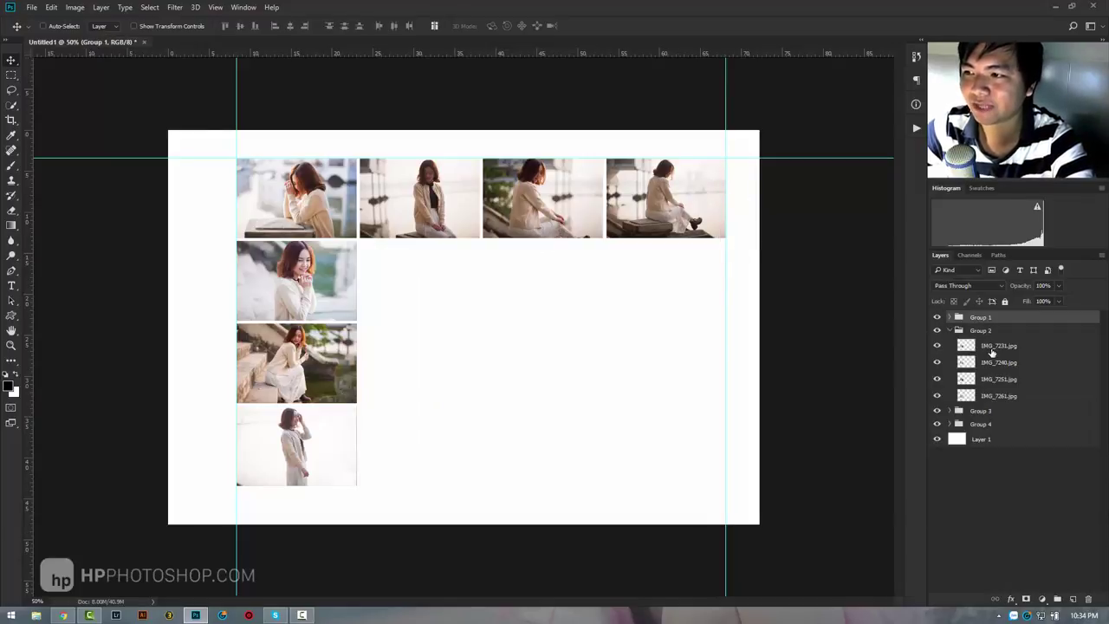
left_click(993, 349)
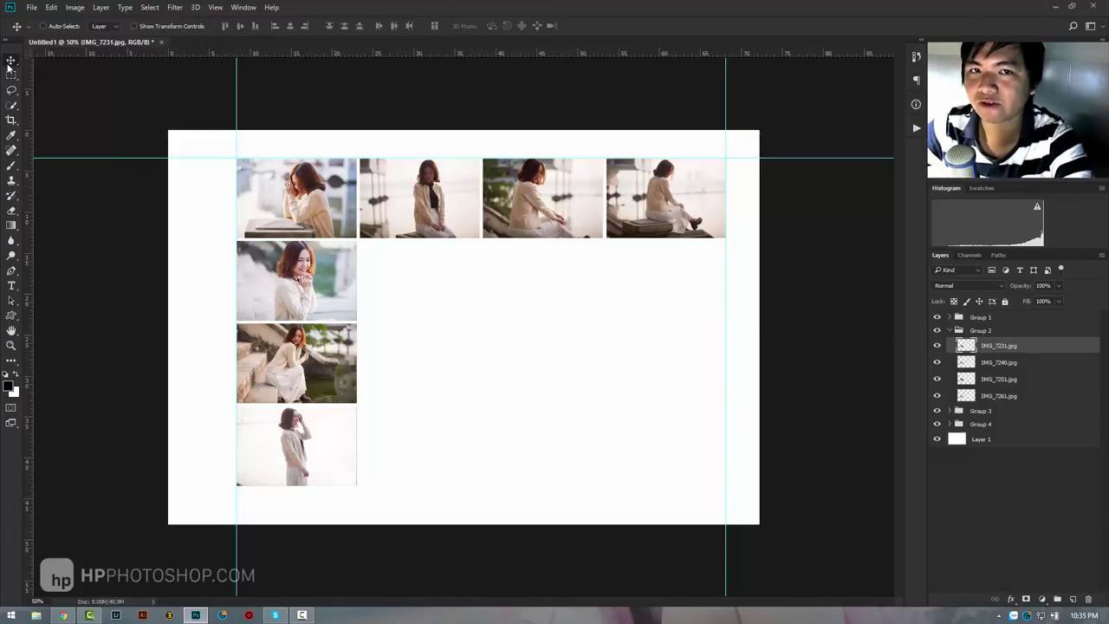
left_click_drag(305, 276, 540, 285)
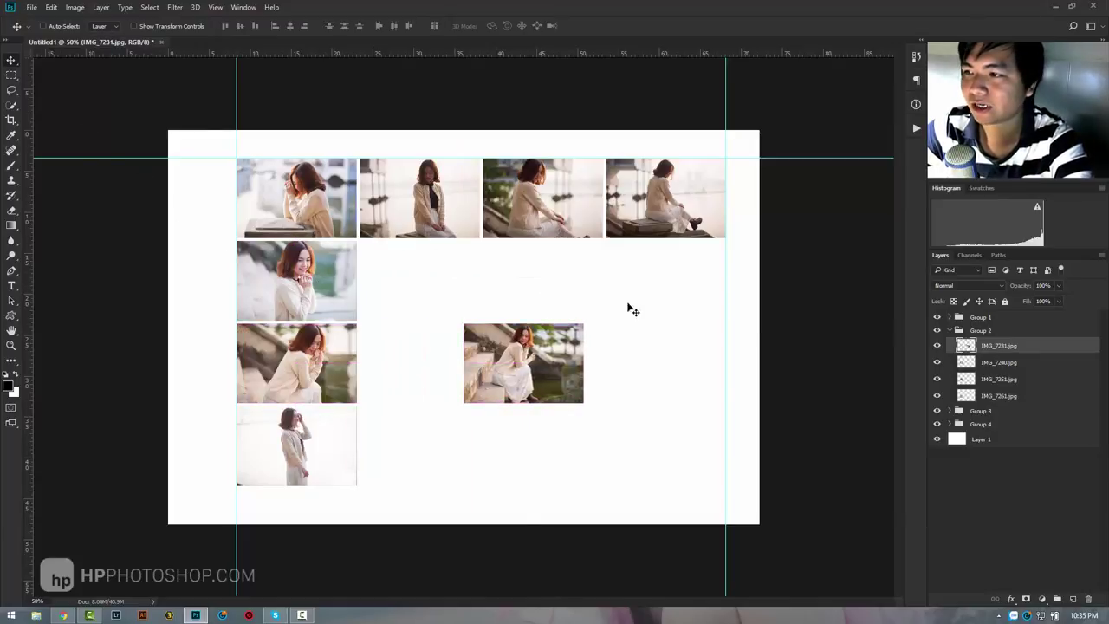
key("ctrl+z")
left_click_drag(272, 371, 643, 380)
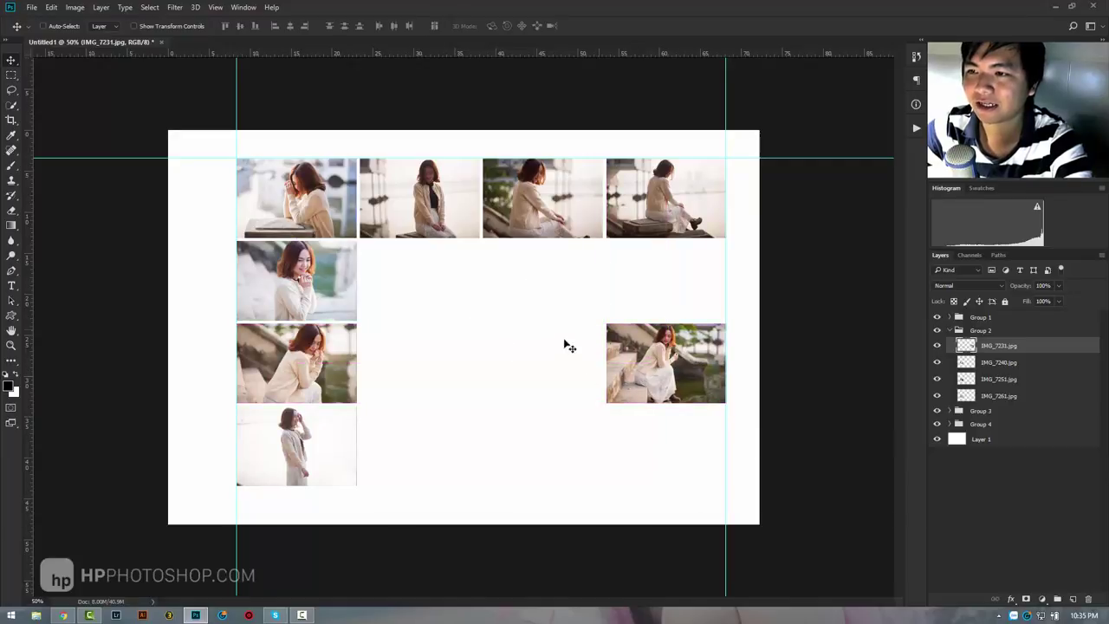
left_click(1013, 395, "shift")
left_click(395, 26)
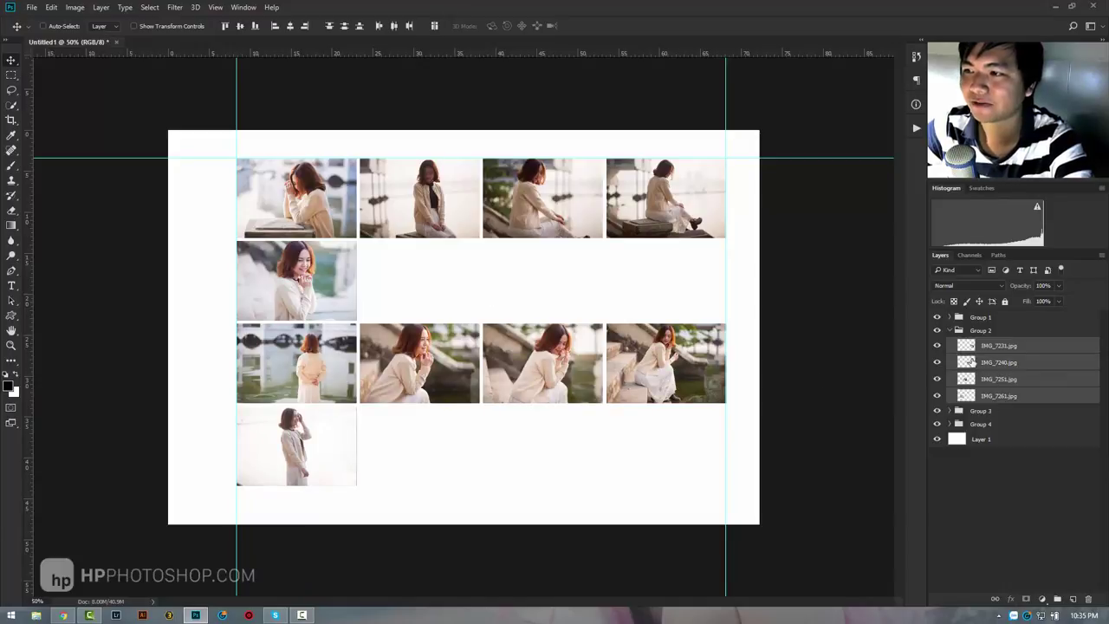
- Move IMG_7267.jpg to the second row's right end and distribute Group 3's horizontal centers
left_click(950, 330)
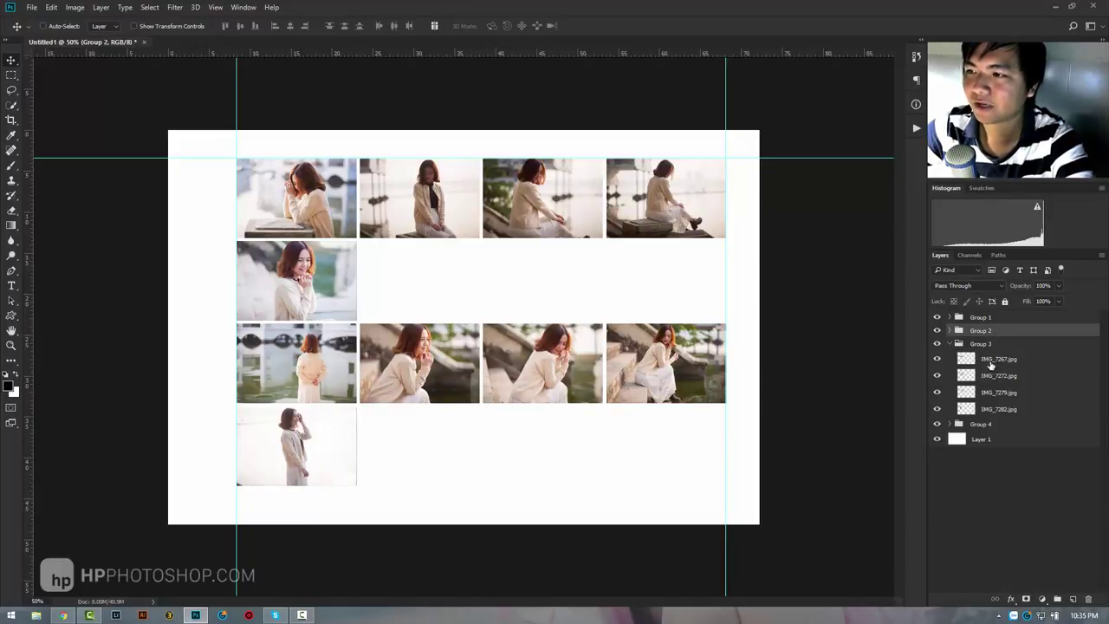
left_click(992, 360)
left_click_drag(366, 290, 716, 303)
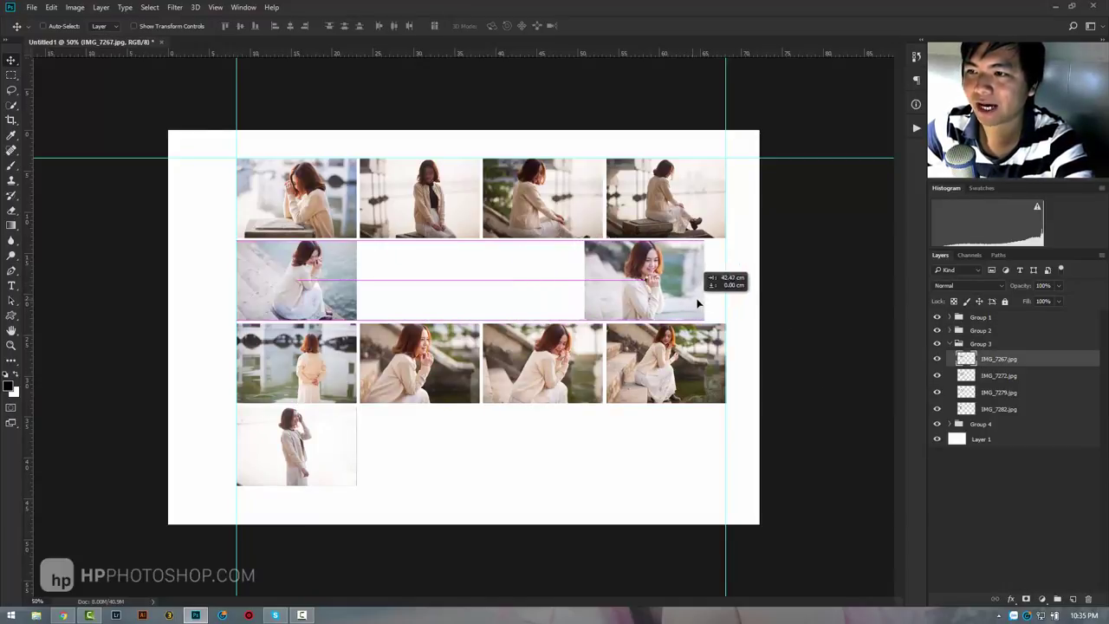
left_click(997, 409, "shift")
left_click(395, 26)
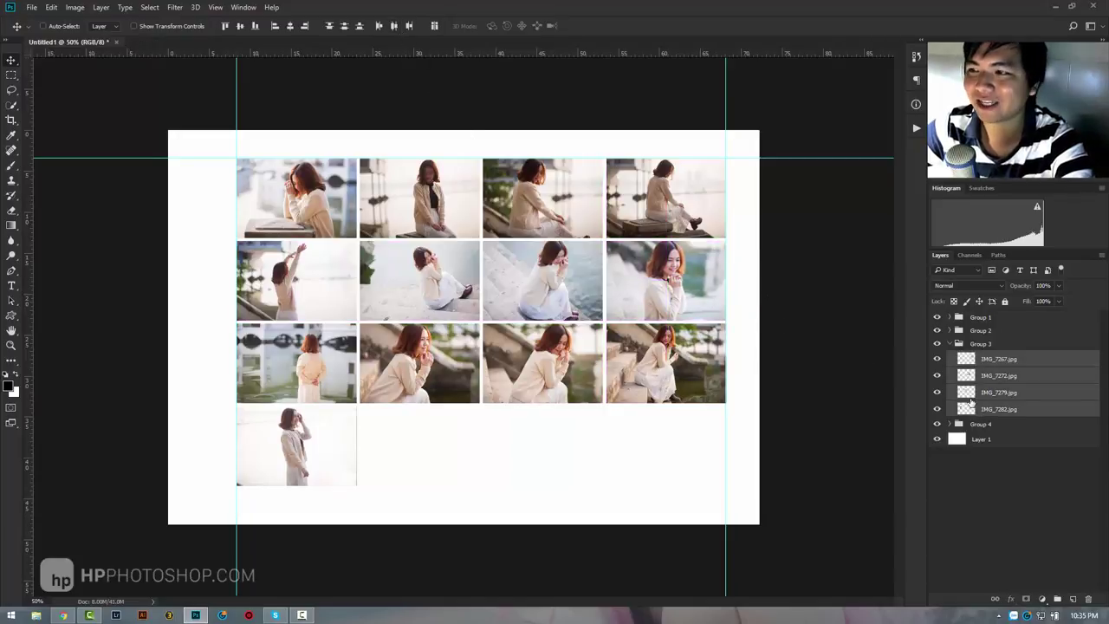
- Evenly space Group 4's bottom-row photos, ending with IMG_7307.jpg, and hide the guides
left_click(950, 424)
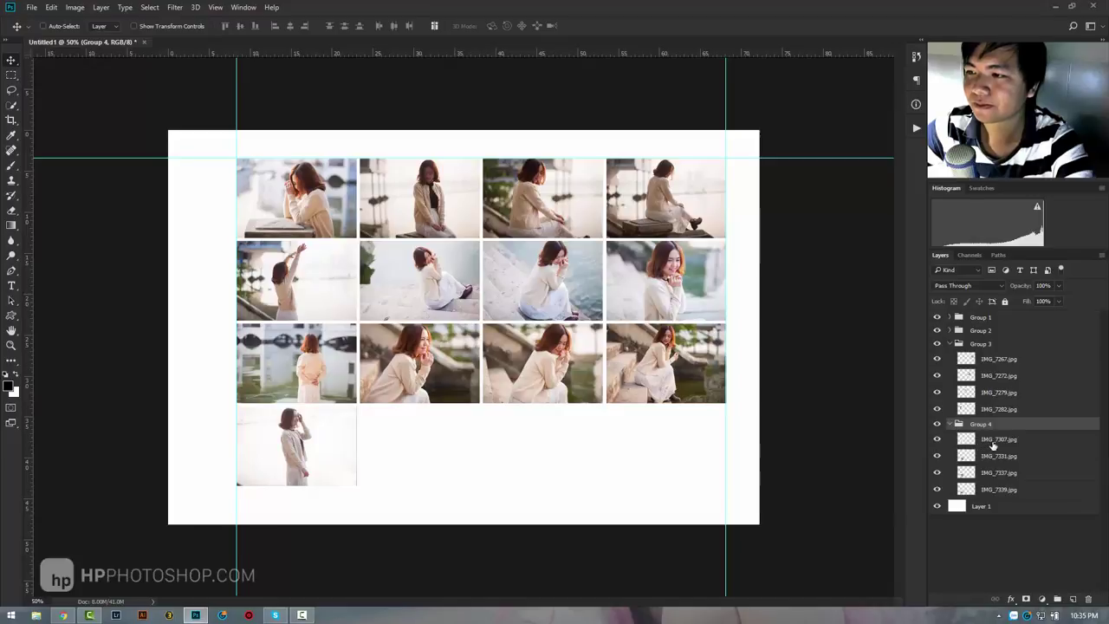
left_click(997, 440)
left_click_drag(329, 446, 693, 459)
left_click(1001, 489, "shift")
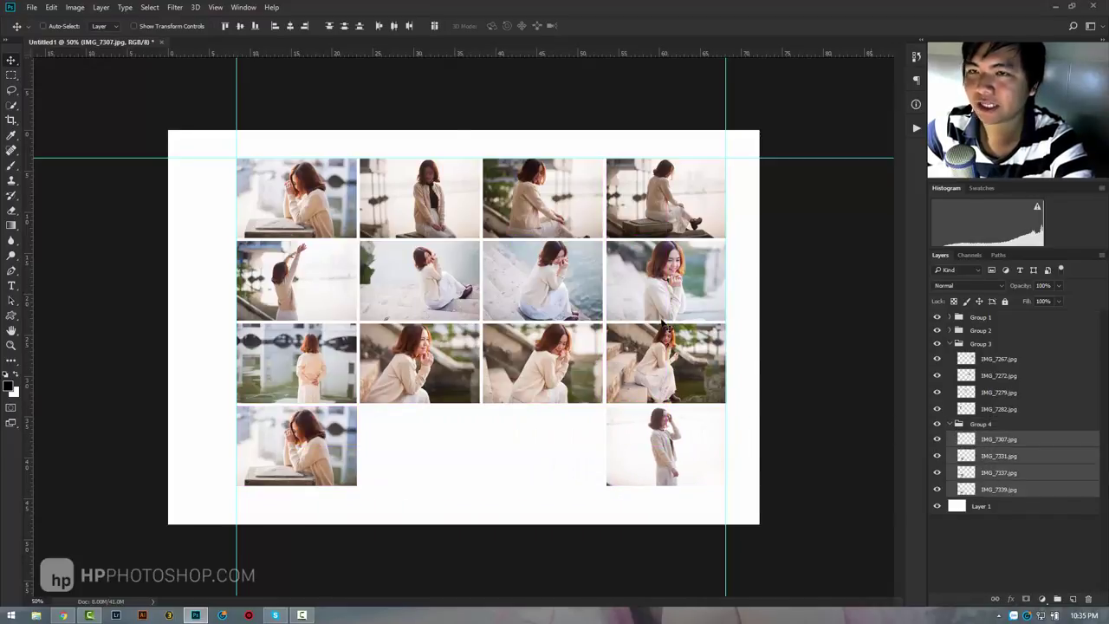
left_click(393, 26)
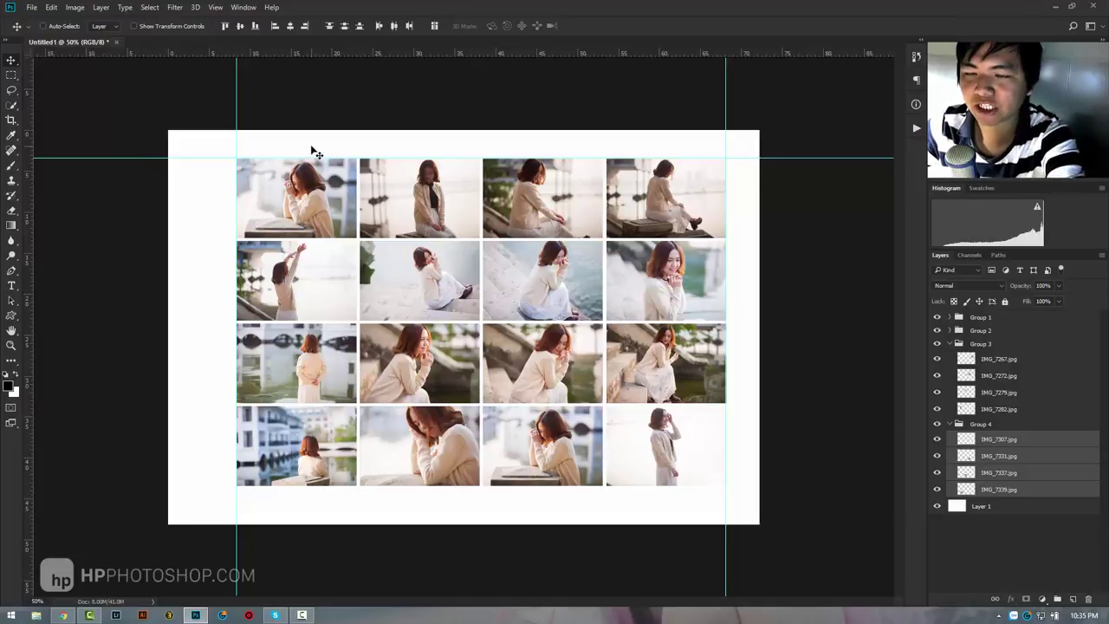
key("ctrl+semicolon")
key("ctrl")
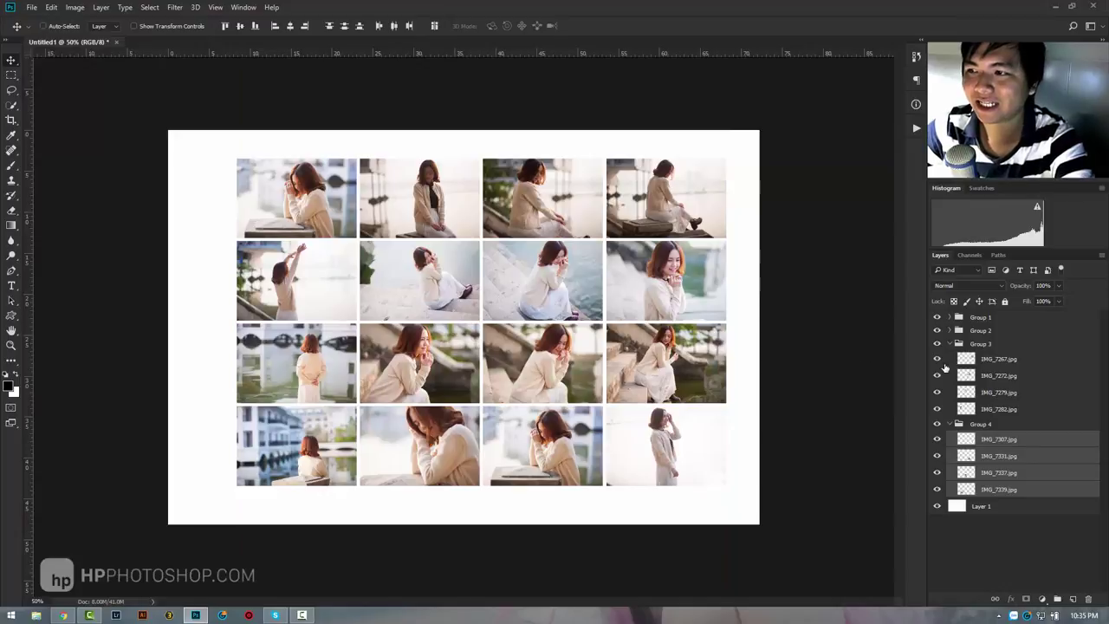
- Group Groups 1–4 into Group 5, shrink it from a corner, and center it on the page
left_click(950, 344)
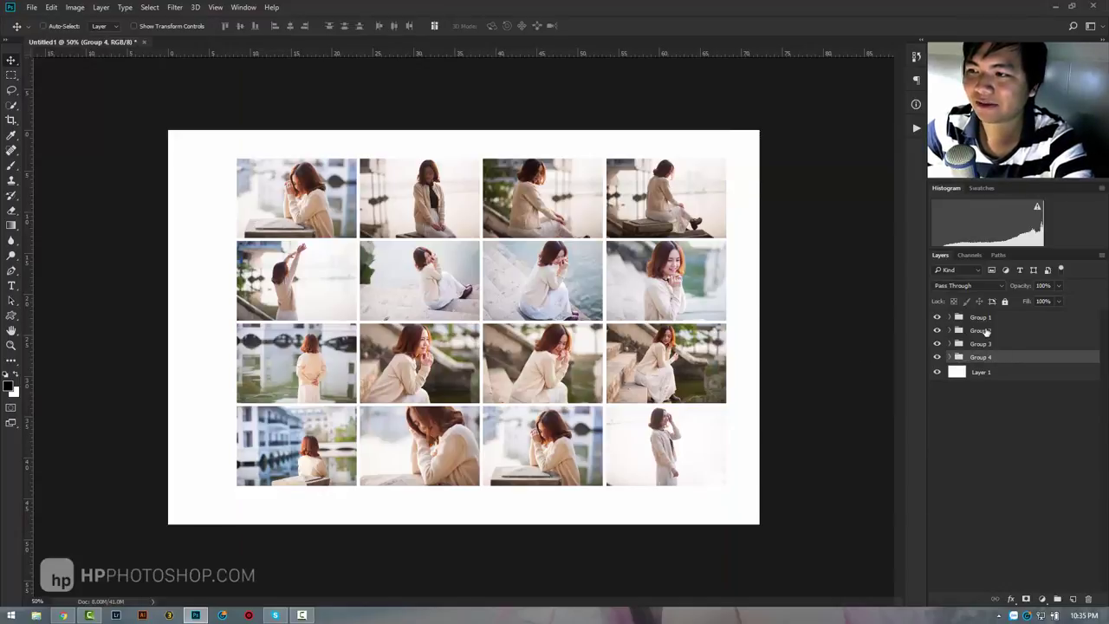
left_click(985, 319, "shift")
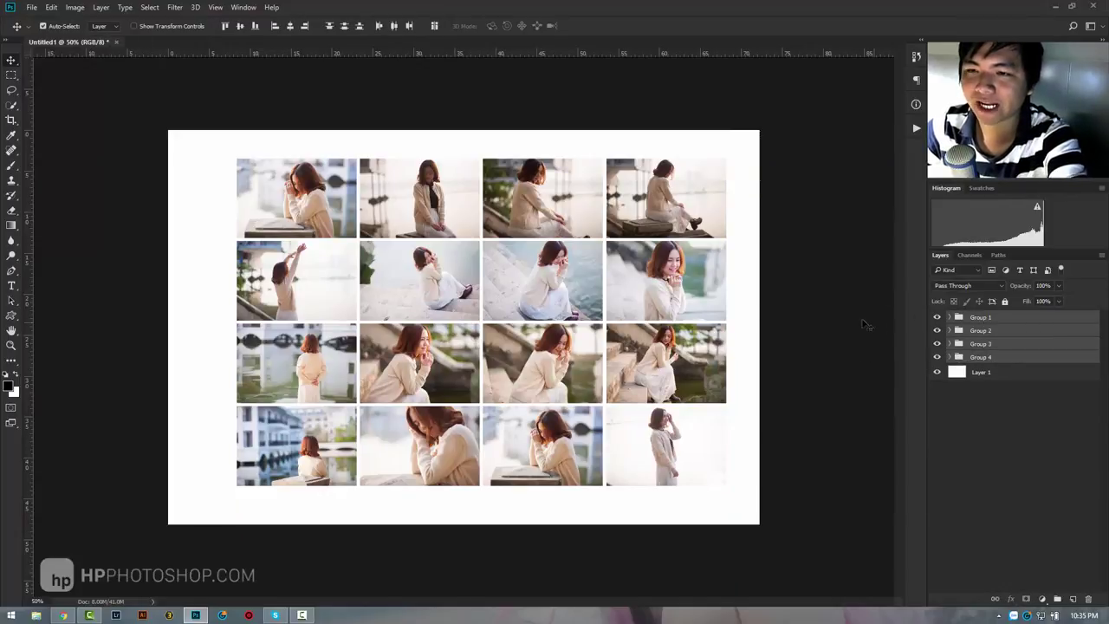
key("ctrl+g")
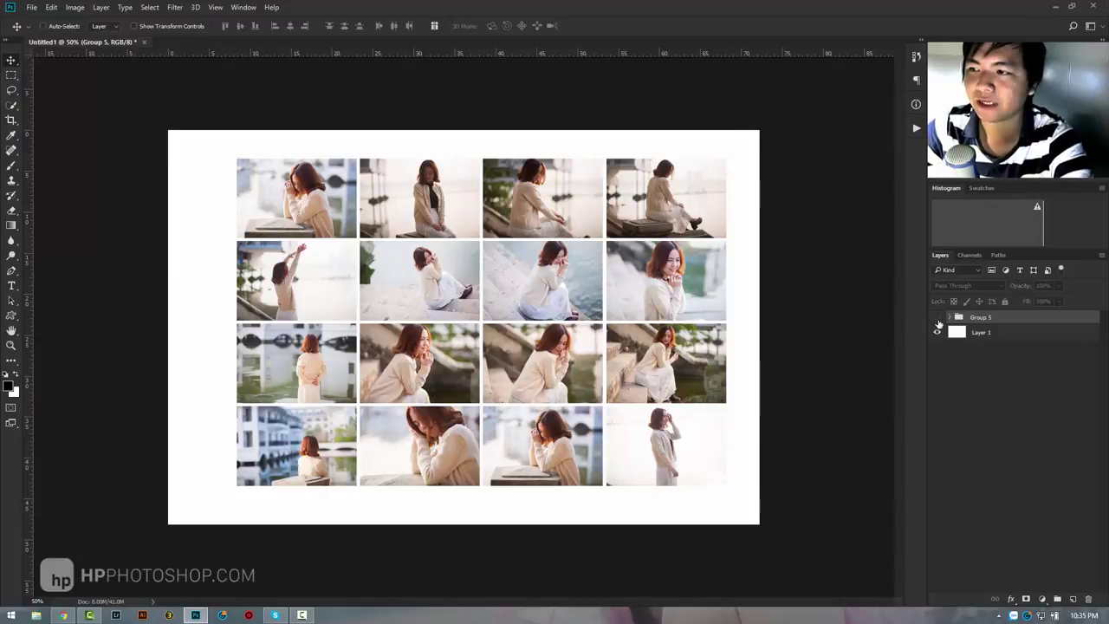
key("ctrl+t")
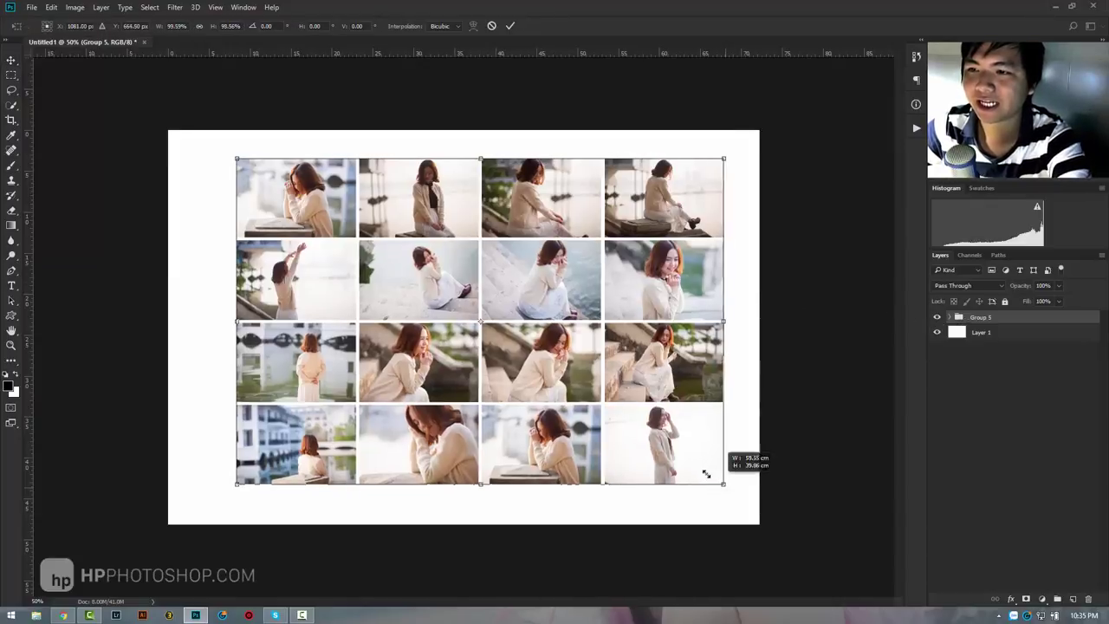
left_click_drag(721, 488, 682, 457)
key("Return")
left_click_drag(589, 372, 594, 398)
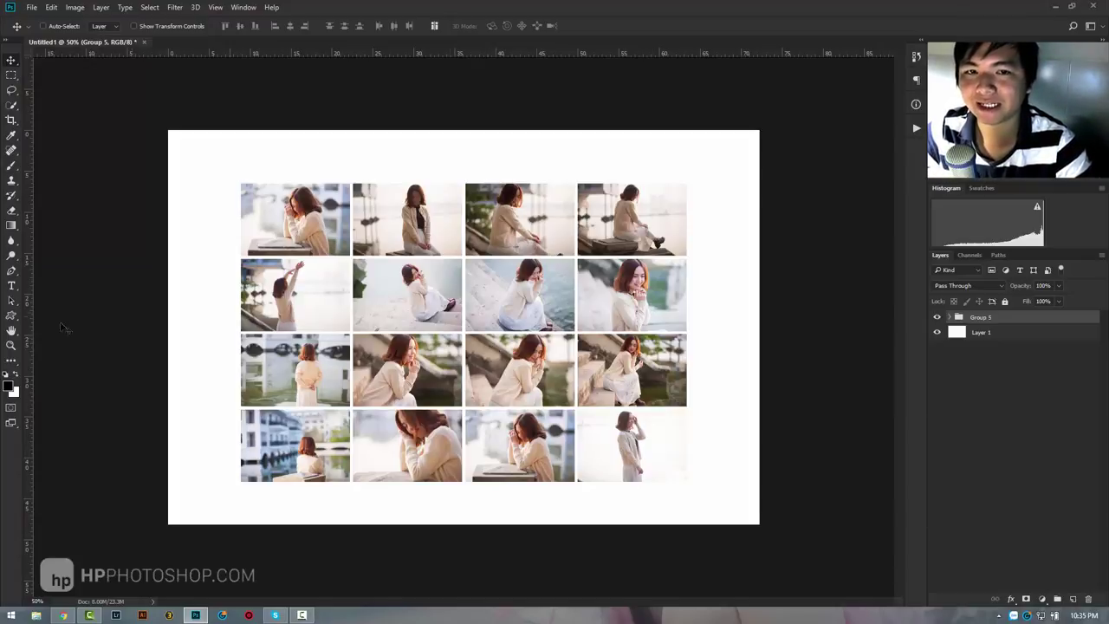
- Switch the shape tool to the Custom Shape Tool
left_click(12, 317)
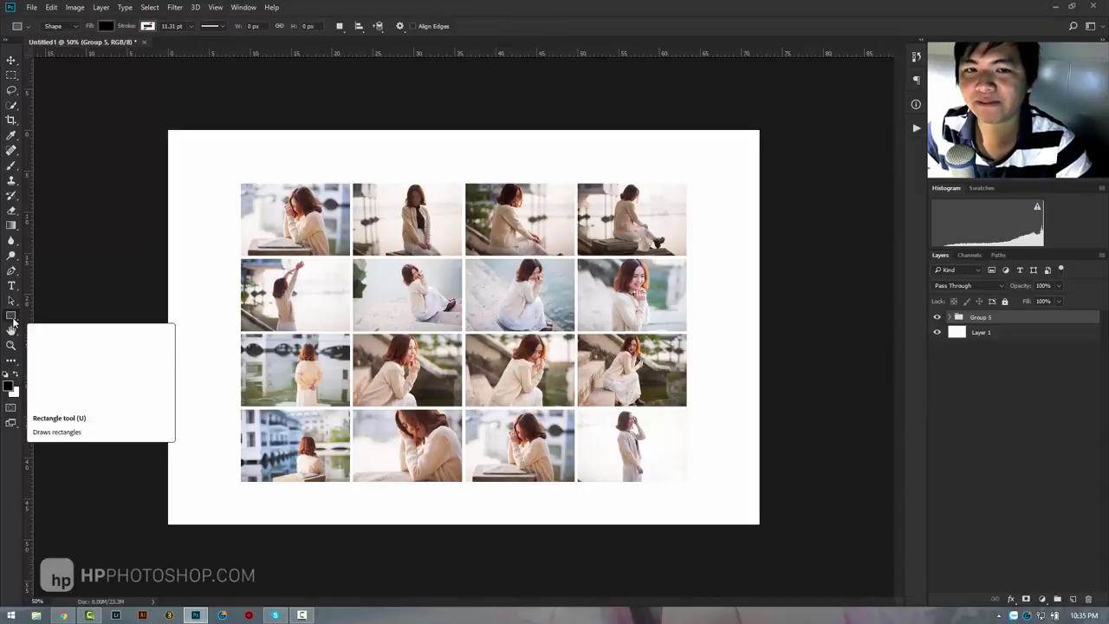
right_click(13, 319)
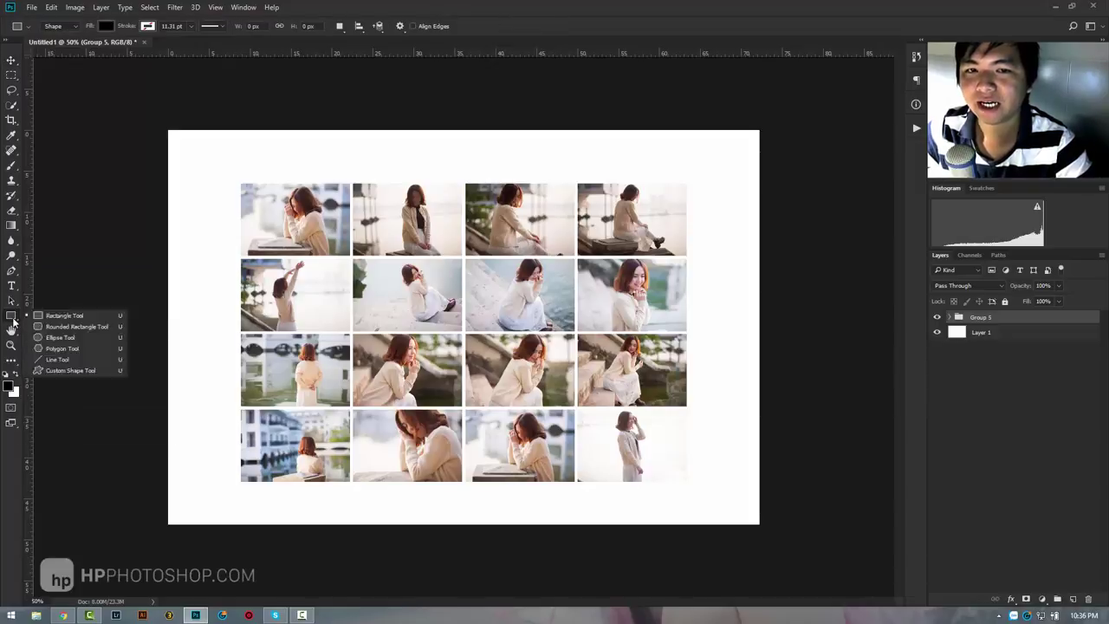
left_click(66, 370)
- Choose the heart from the Custom Shape picker presets
left_click(441, 27)
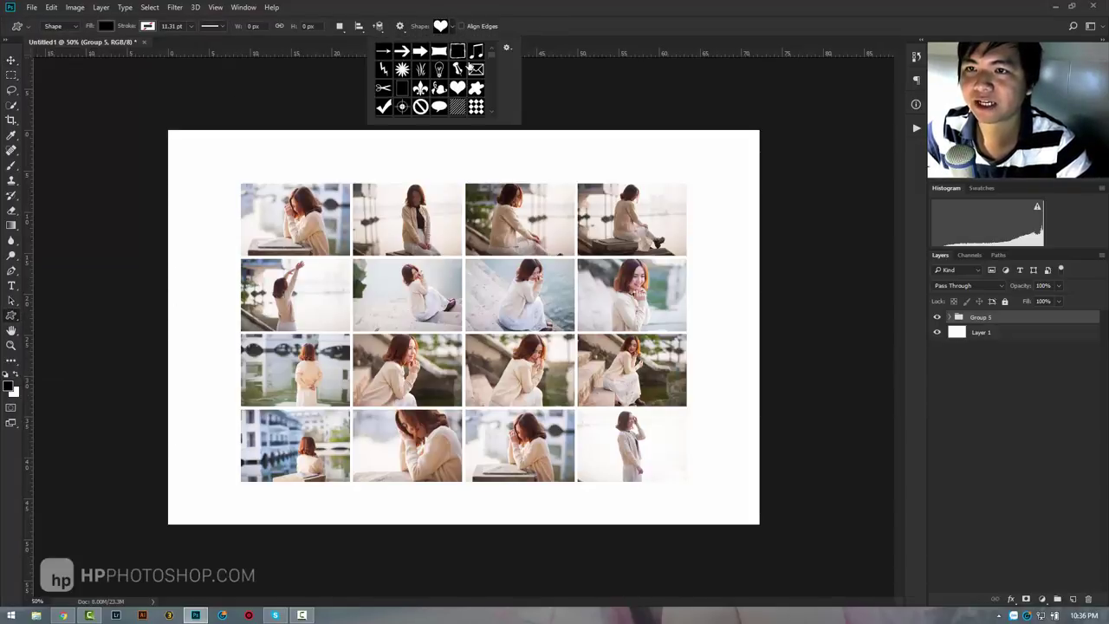
scroll(451, 83, "down", 2)
scroll(446, 85, "down", 2)
scroll(443, 86, "down", 2)
scroll(444, 87, "down", 2)
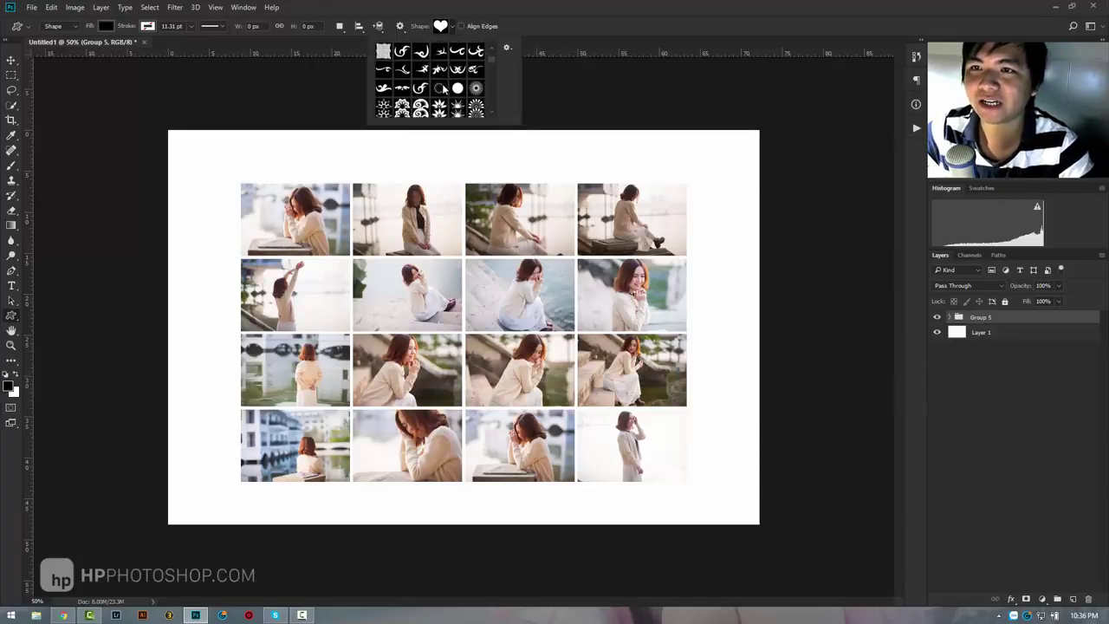
scroll(444, 87, "down", 2)
scroll(444, 87, "down", 2)
scroll(450, 85, "down", 2)
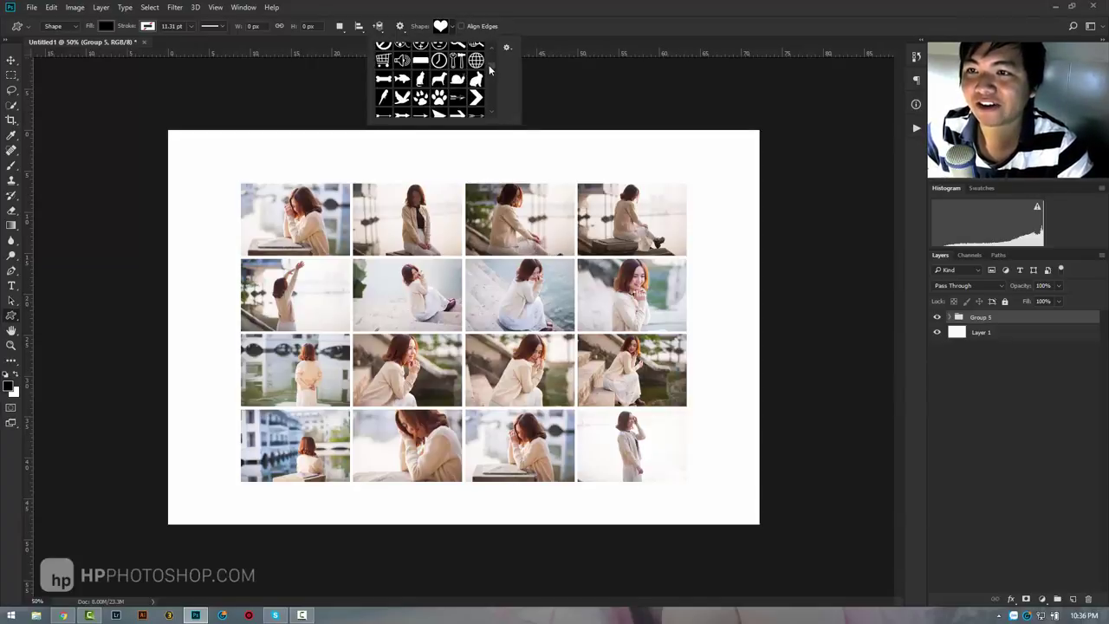
left_click_drag(490, 69, 492, 49)
double_click(457, 87)
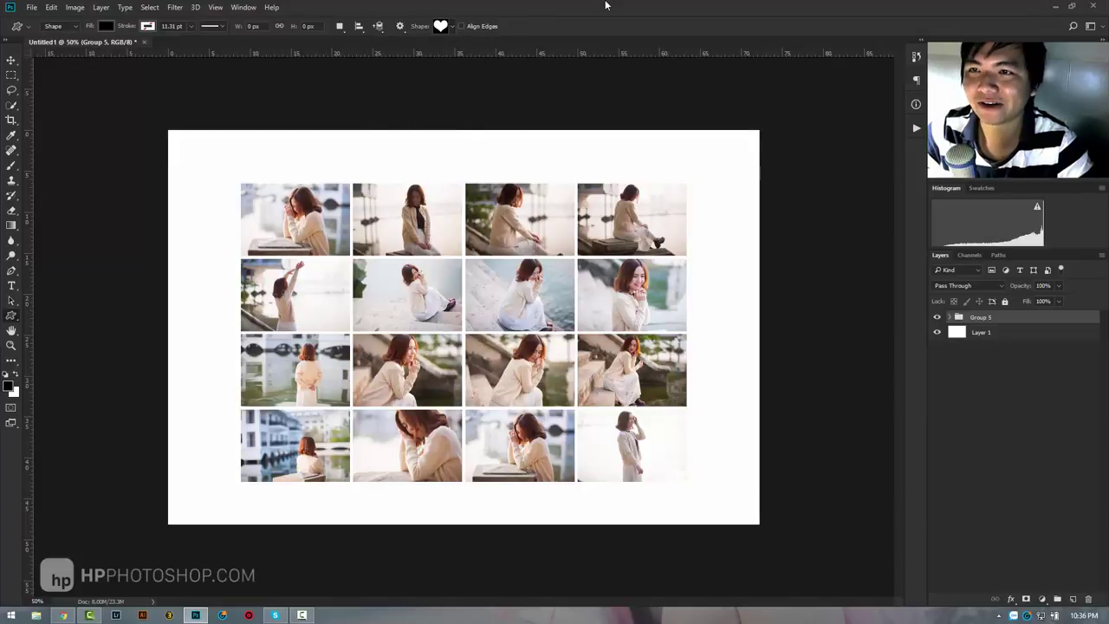
left_click(62, 616)
- Search Google Images for 'heart shape png' in a new tab
left_click(577, 8)
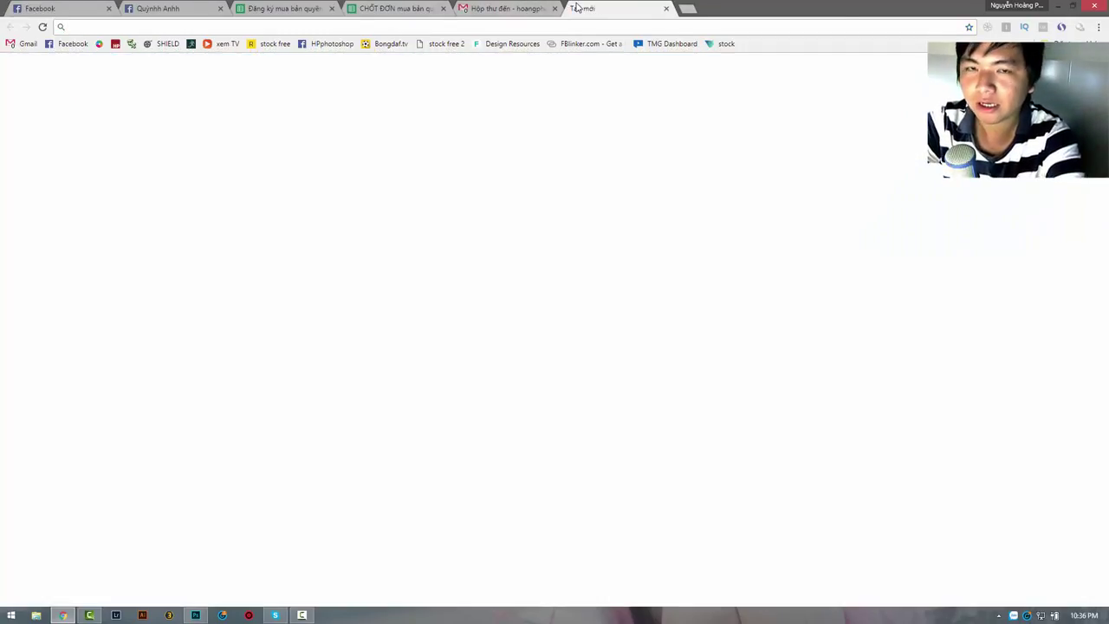
type("images.google.com")
key("Return")
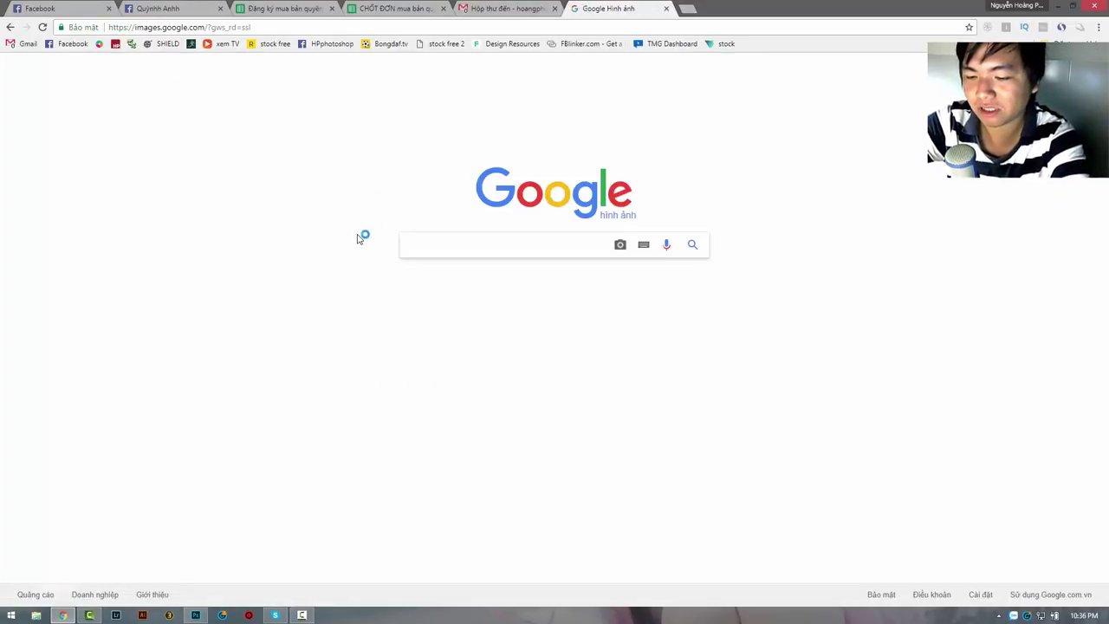
type("heart")
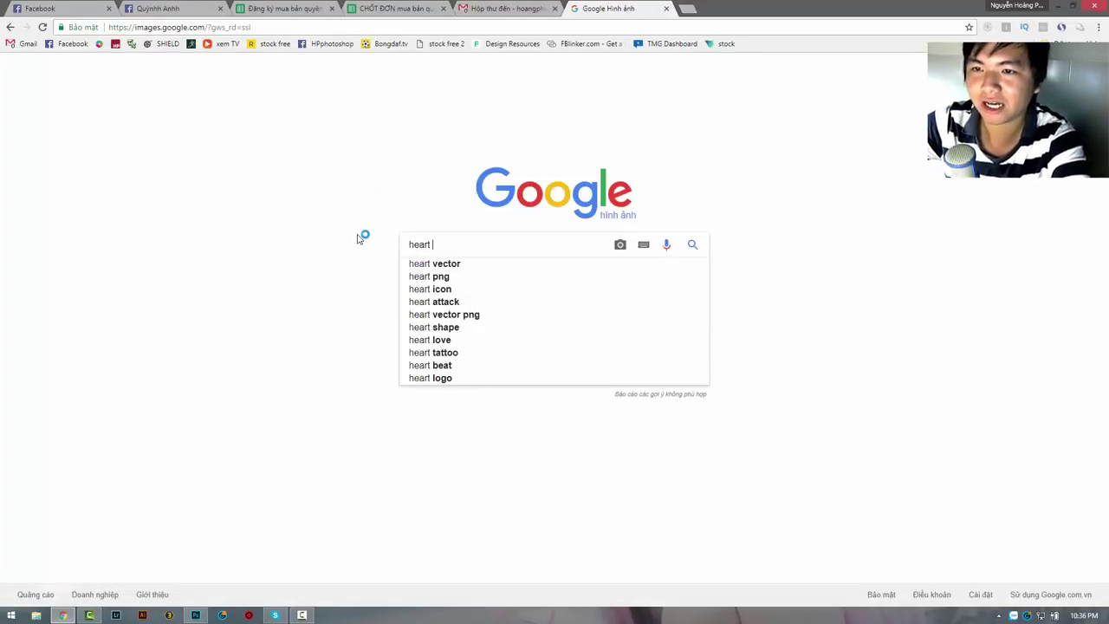
key("Down")
key("Down")
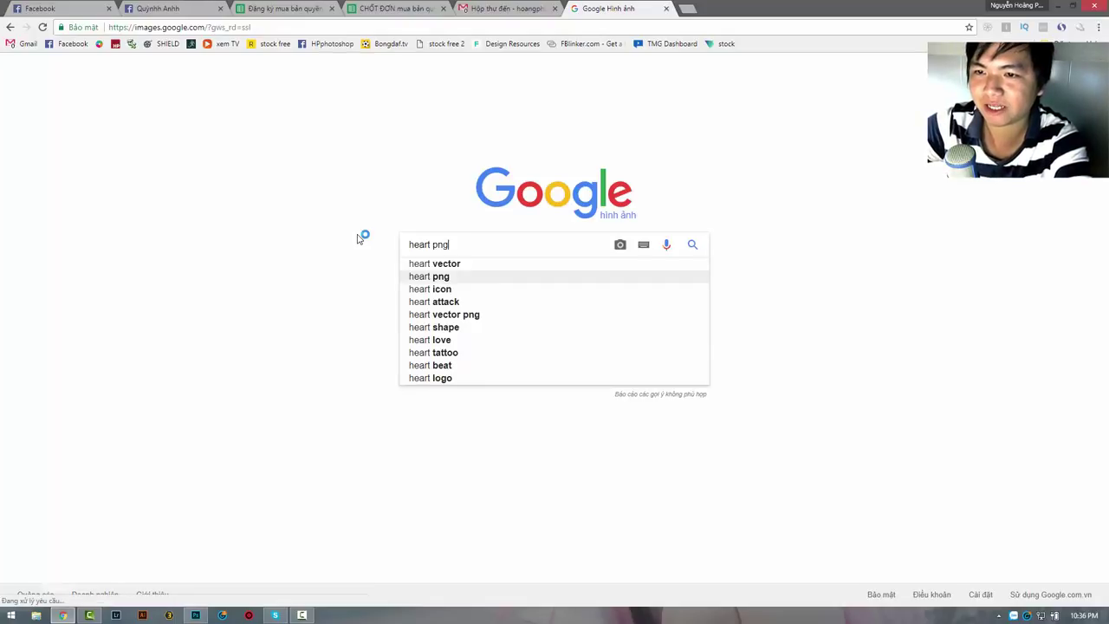
key("Down")
key("Down")
key("Down")
key("Down")
type("pn")
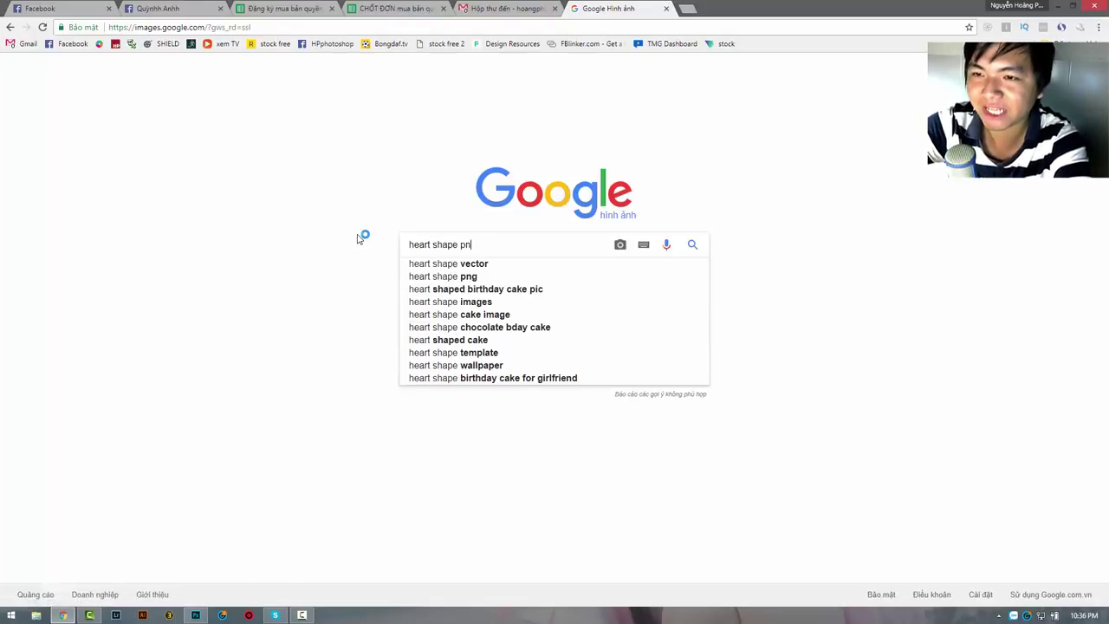
type("g")
key("Return")
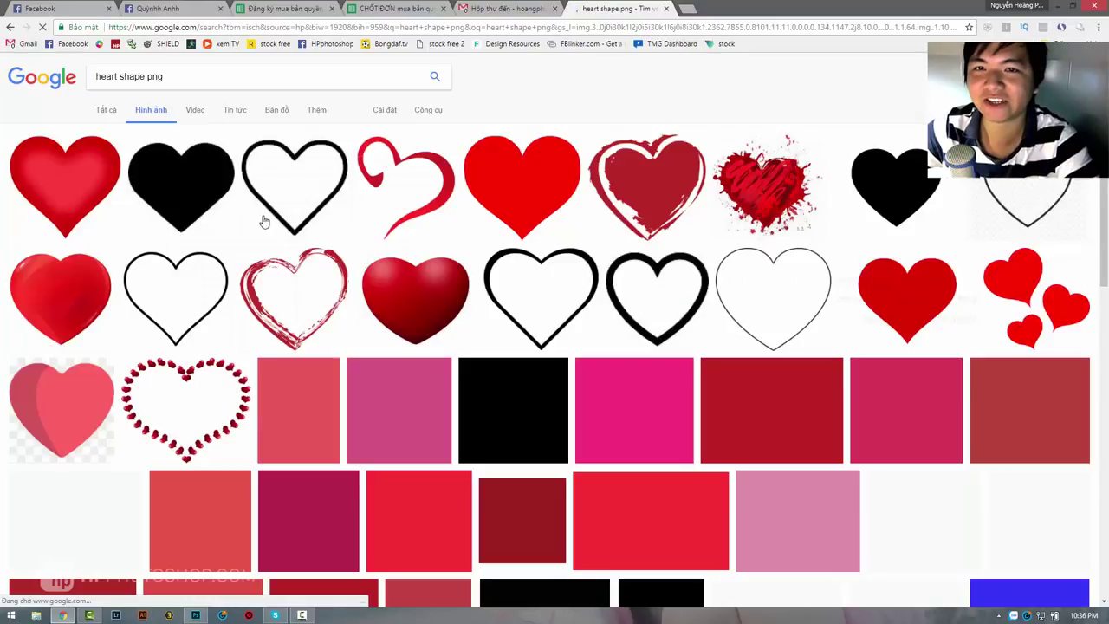
- Filter the results to Large size and open the full-size pink heart image
left_click(420, 113)
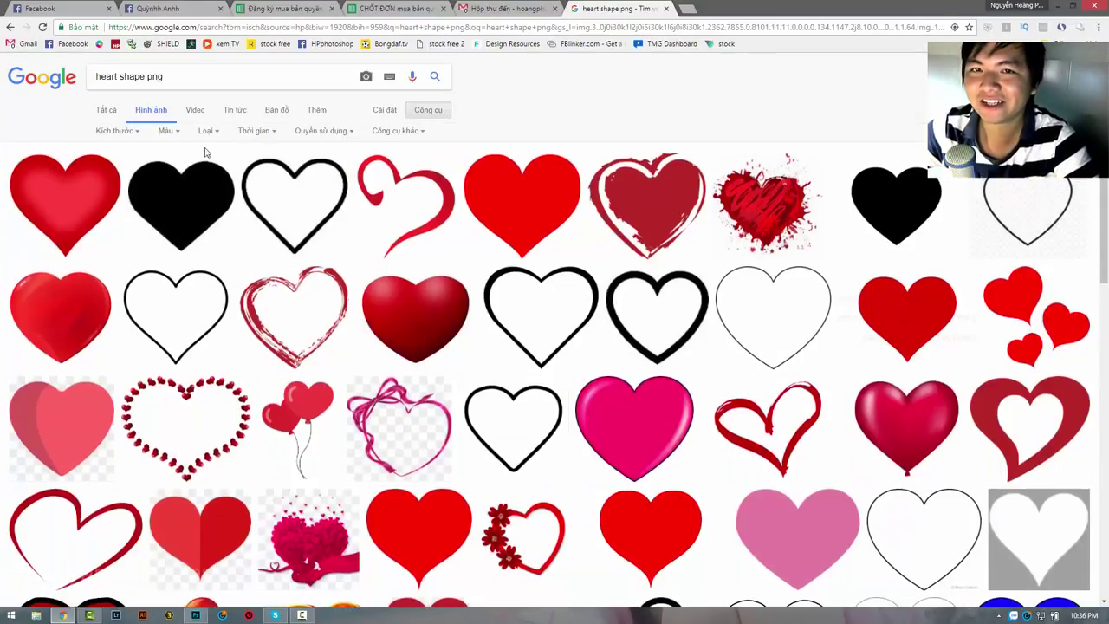
left_click(130, 131)
left_click(102, 166)
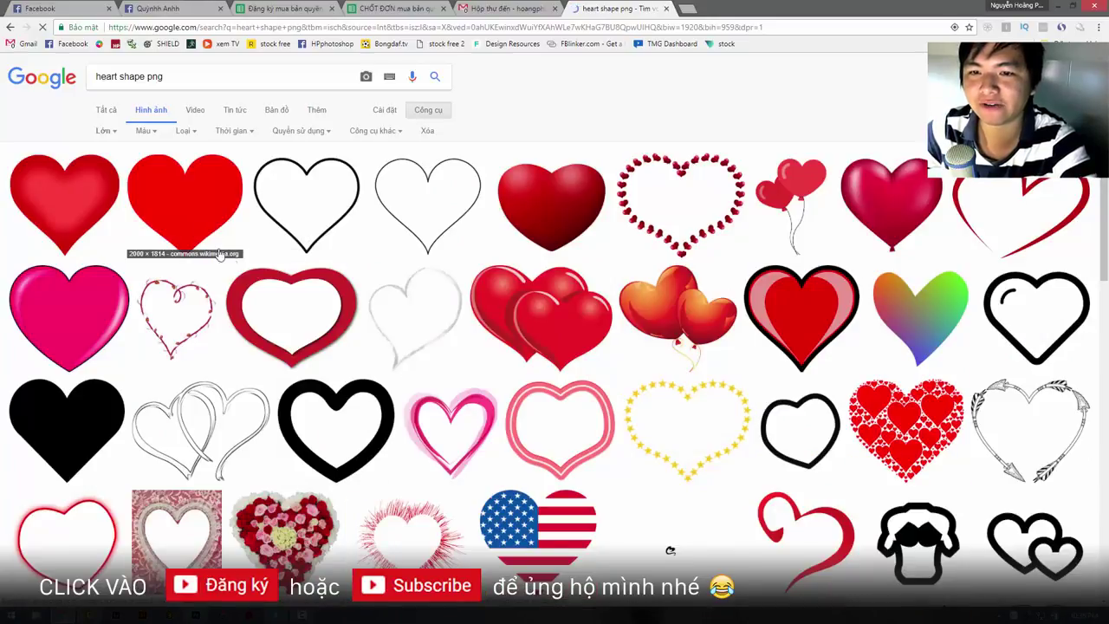
scroll(436, 326, "down", 2)
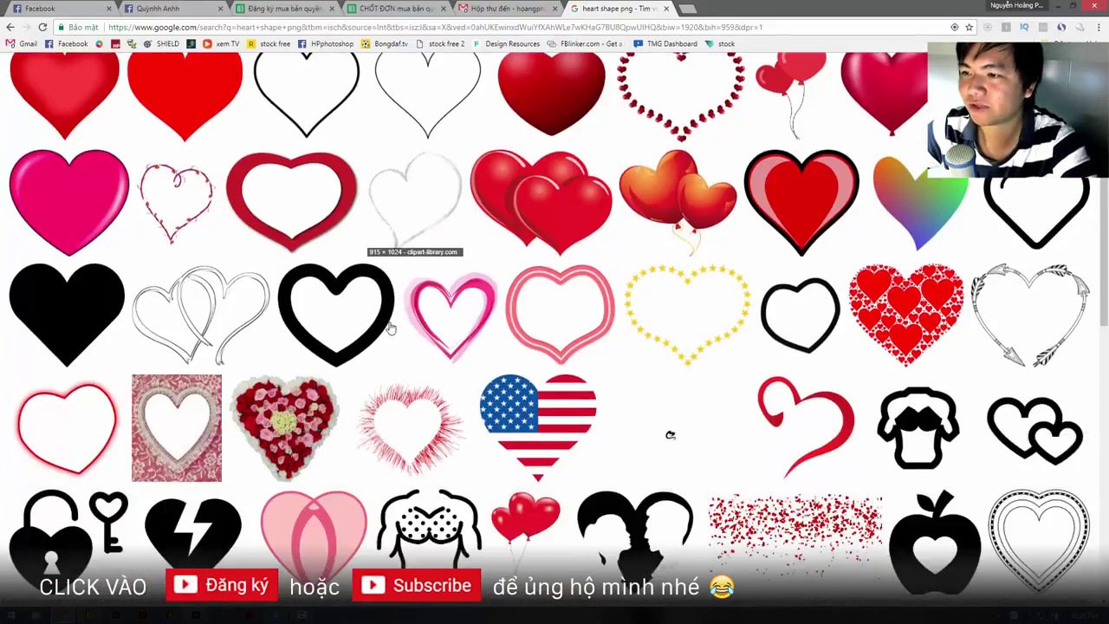
scroll(425, 326, "down", 4)
scroll(399, 326, "down", 5)
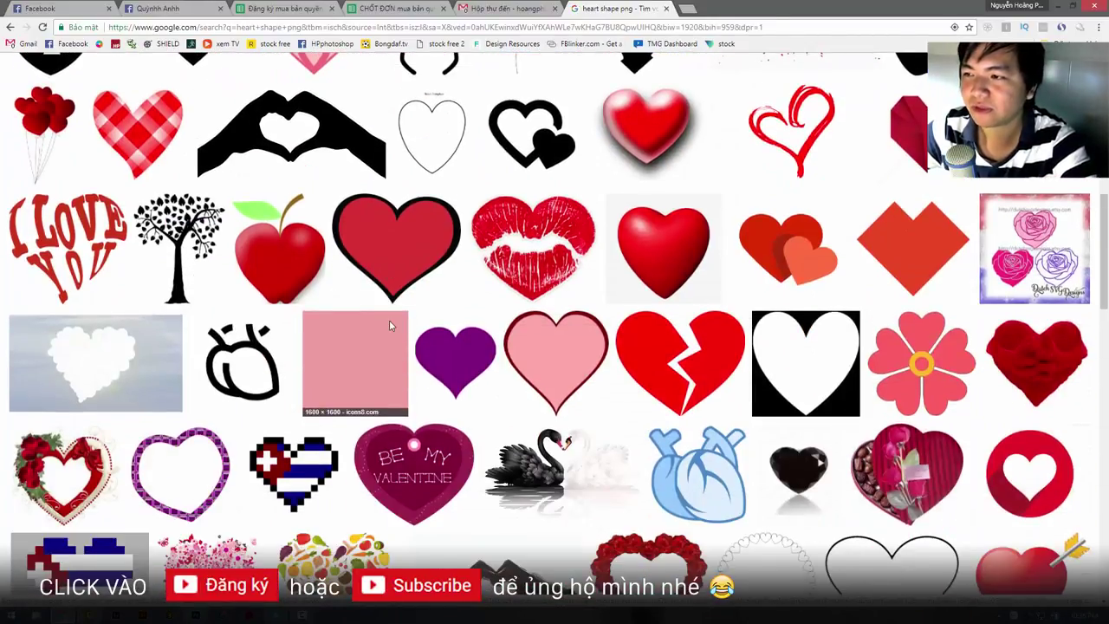
scroll(389, 319, "up", 3)
scroll(389, 320, "up", 4)
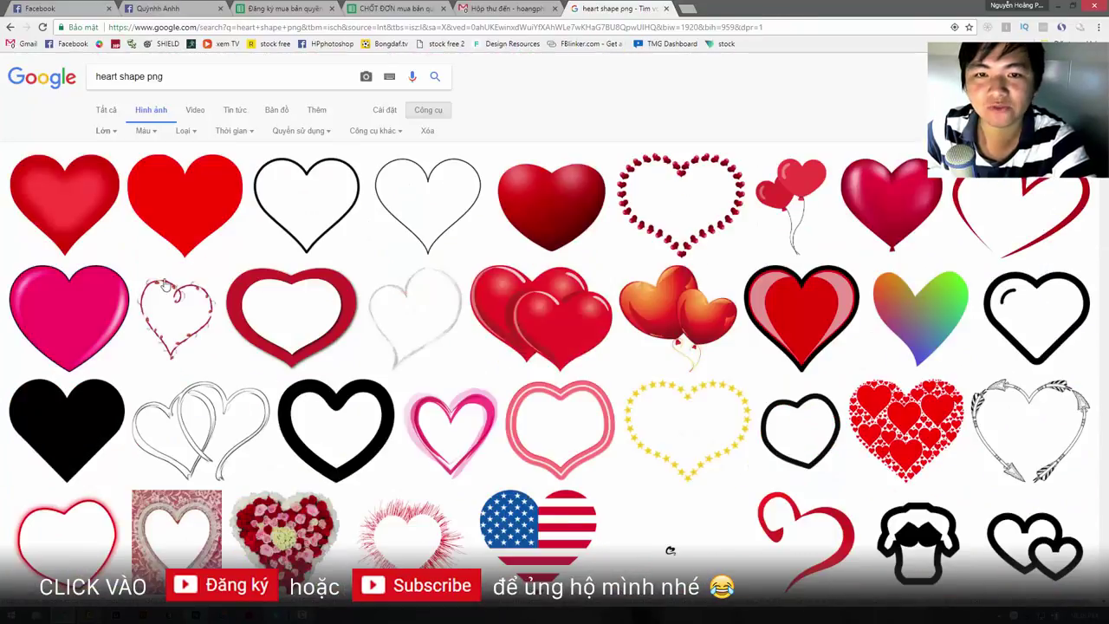
left_click(85, 297)
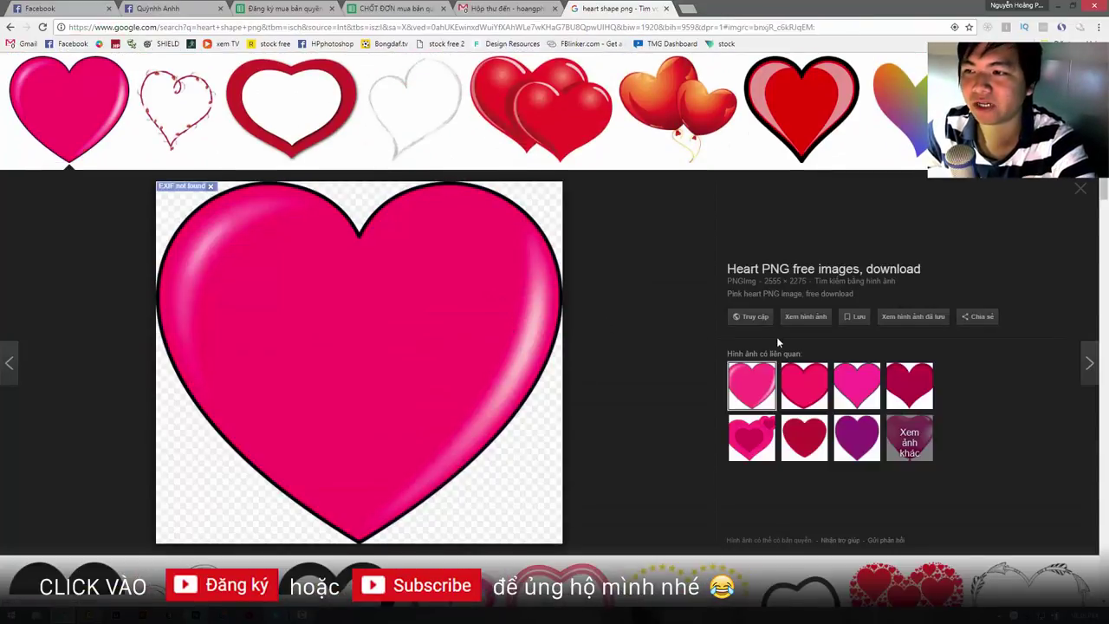
left_click(808, 317)
- Save the pink heart image to the Desktop as heart_PNG699.png
right_click(537, 241)
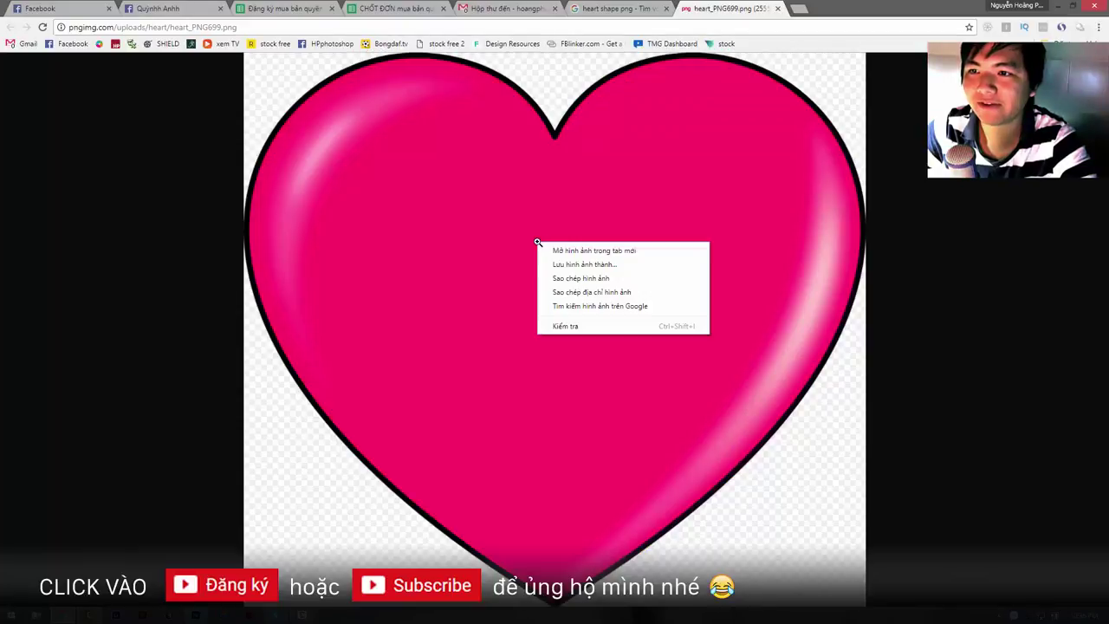
left_click(568, 262)
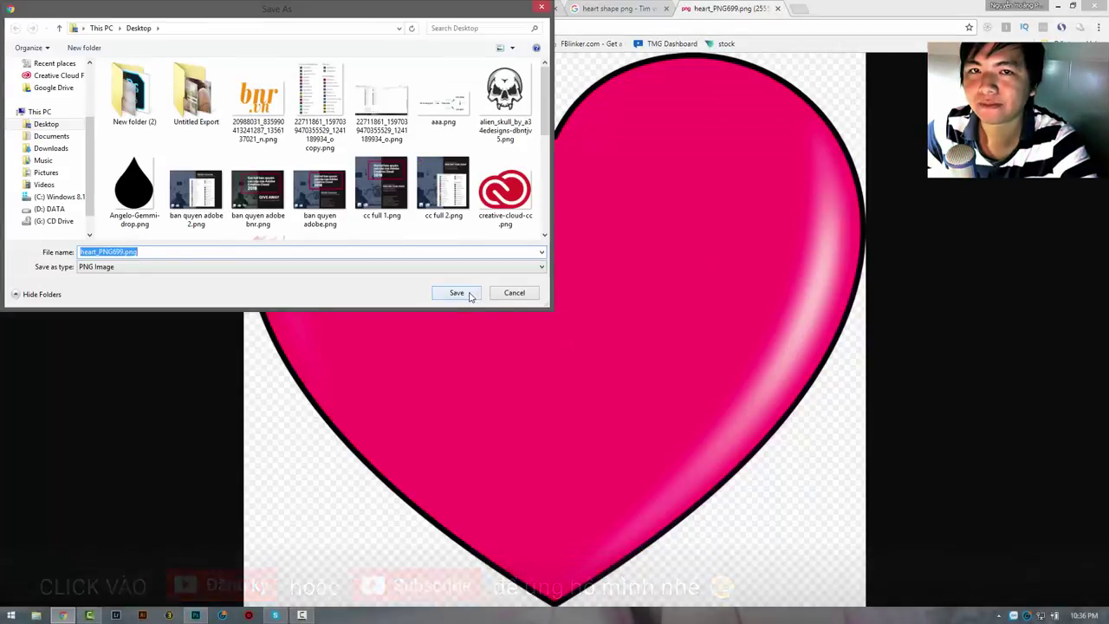
left_click(457, 293)
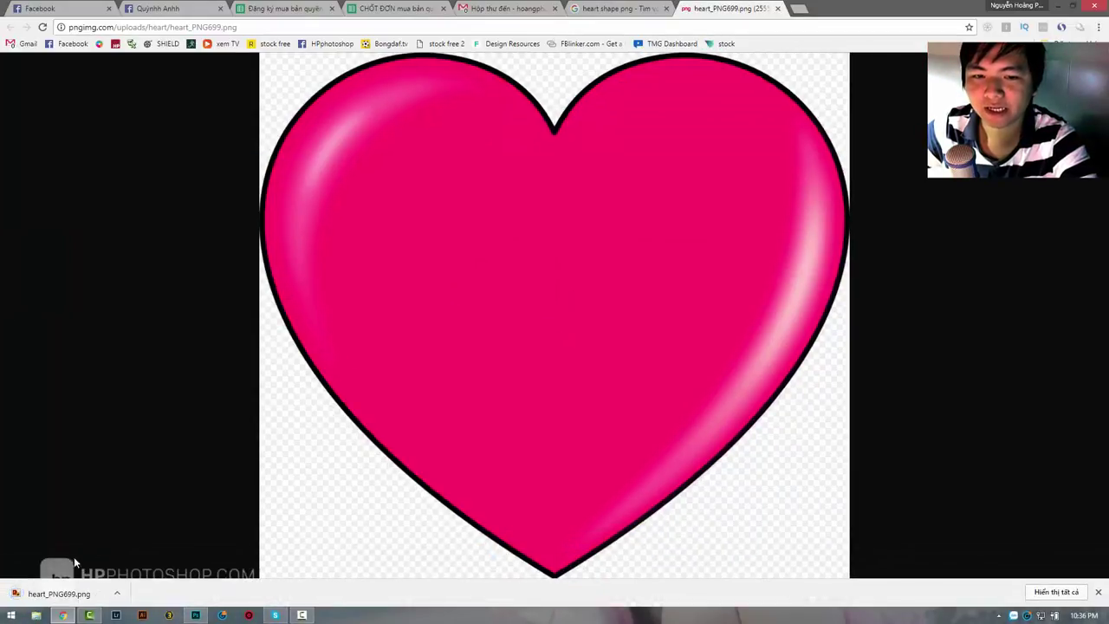
left_click(195, 615)
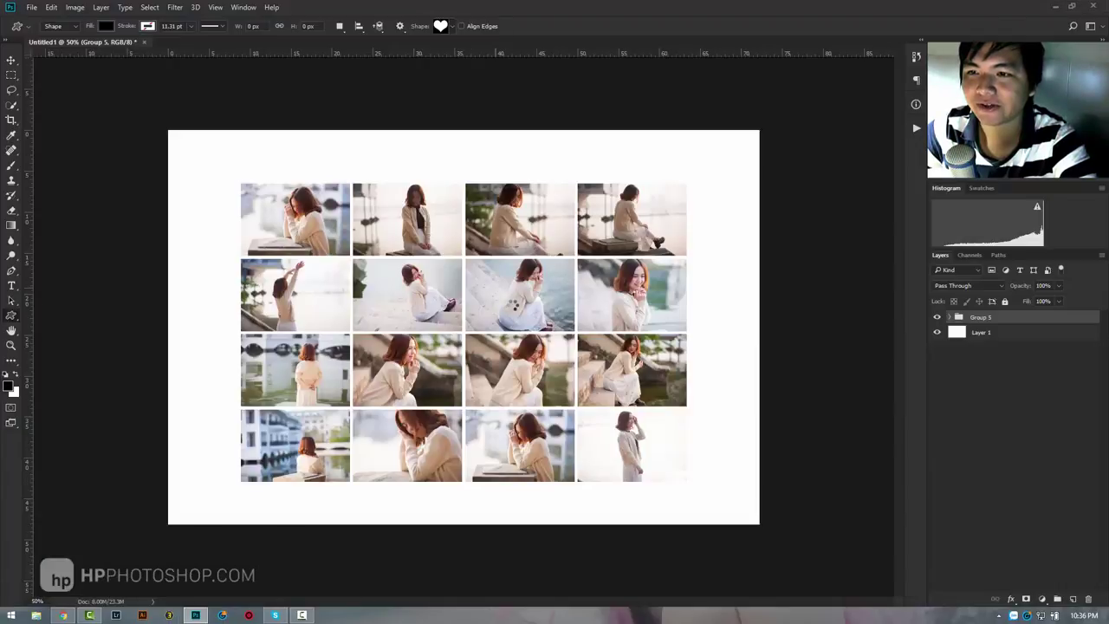
- Place the downloaded heart on the canvas, enlarged over the upper-left photos
left_click_drag(497, 294, 673, 446)
mouse_move(592, 389)
left_mouse_down()
mouse_move(435, 321)
mouse_move(379, 323)
left_mouse_up()
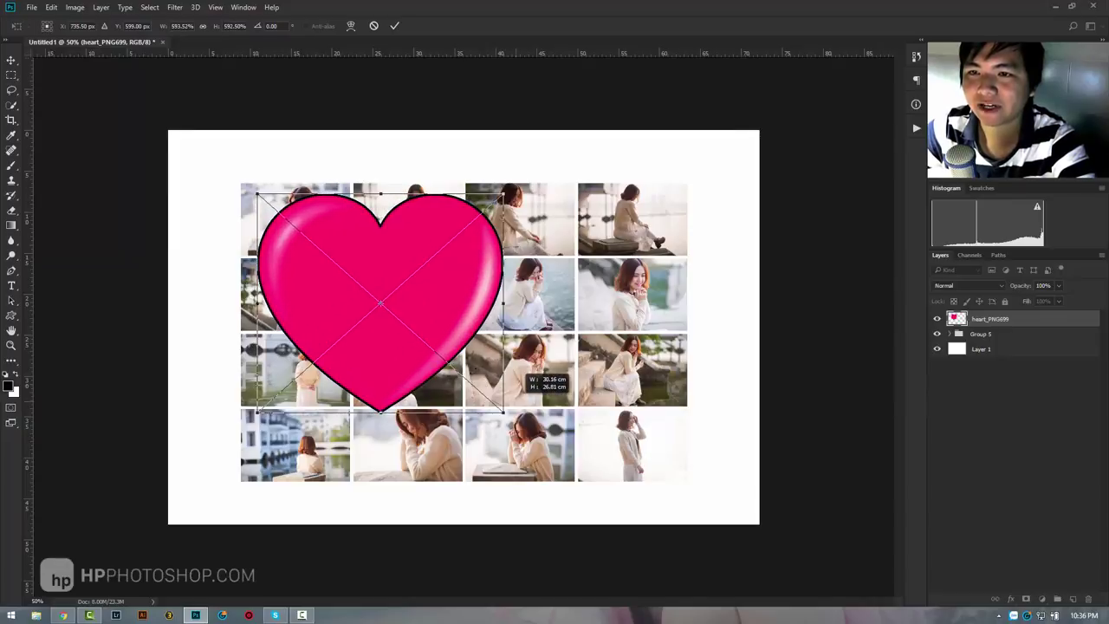
left_click_drag(467, 377, 490, 408)
left_click_drag(445, 292, 438, 321)
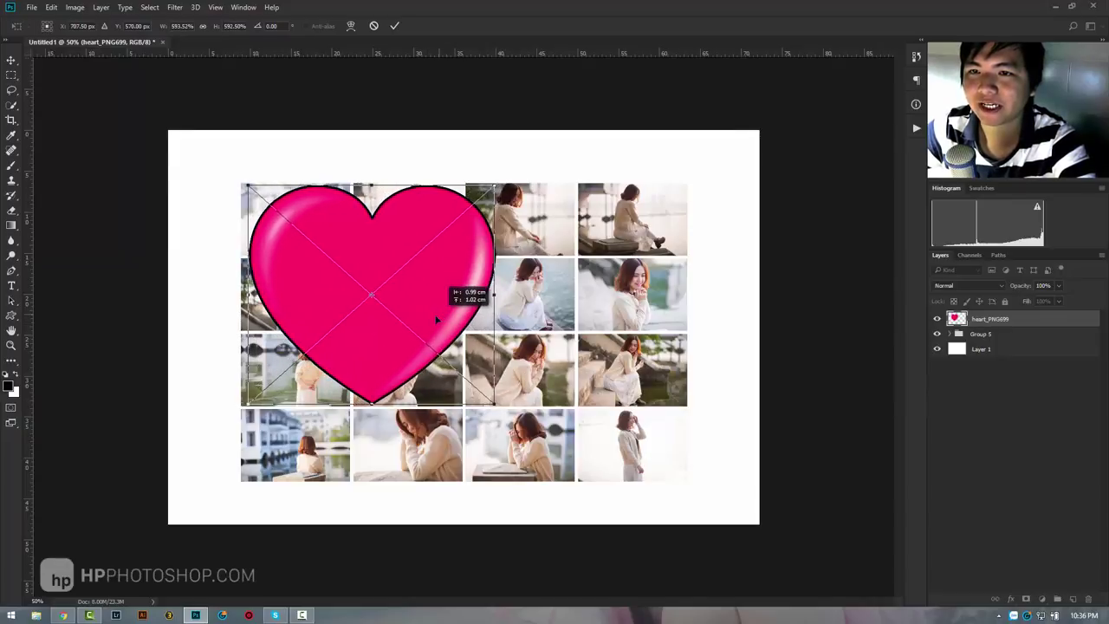
key("u")
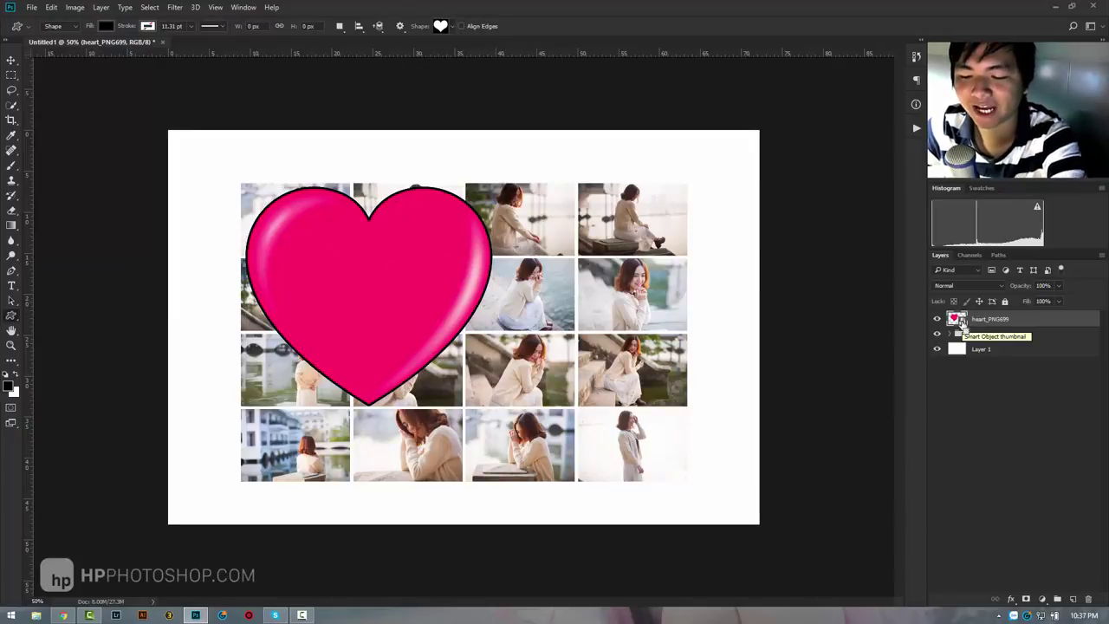
- Duplicate the heart layer and move the copy down and right
key("ctrl+j")
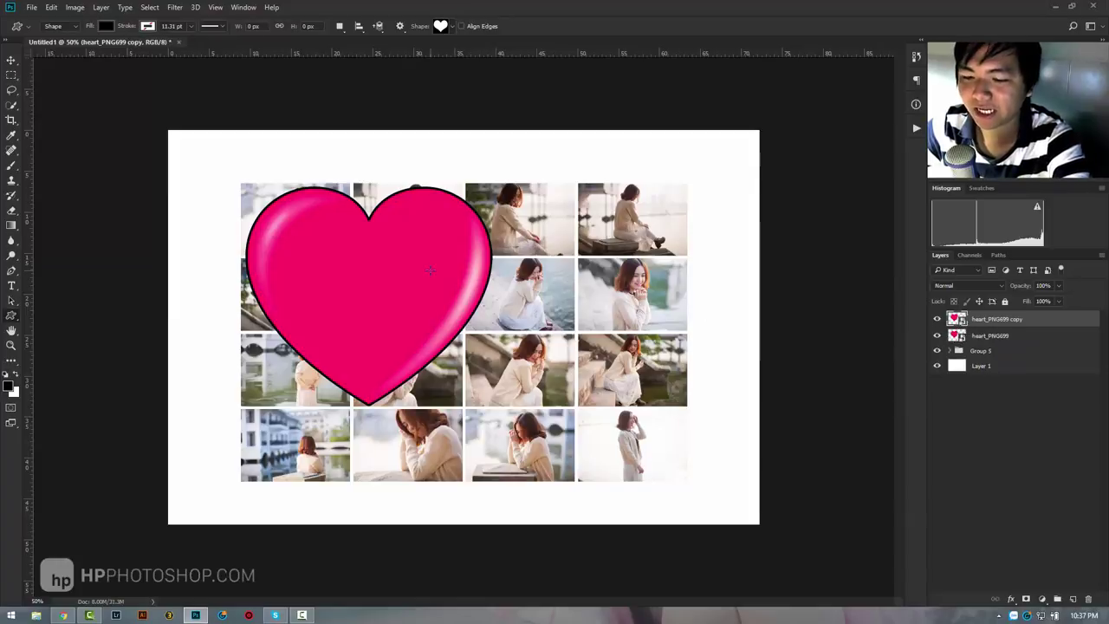
left_click(12, 60)
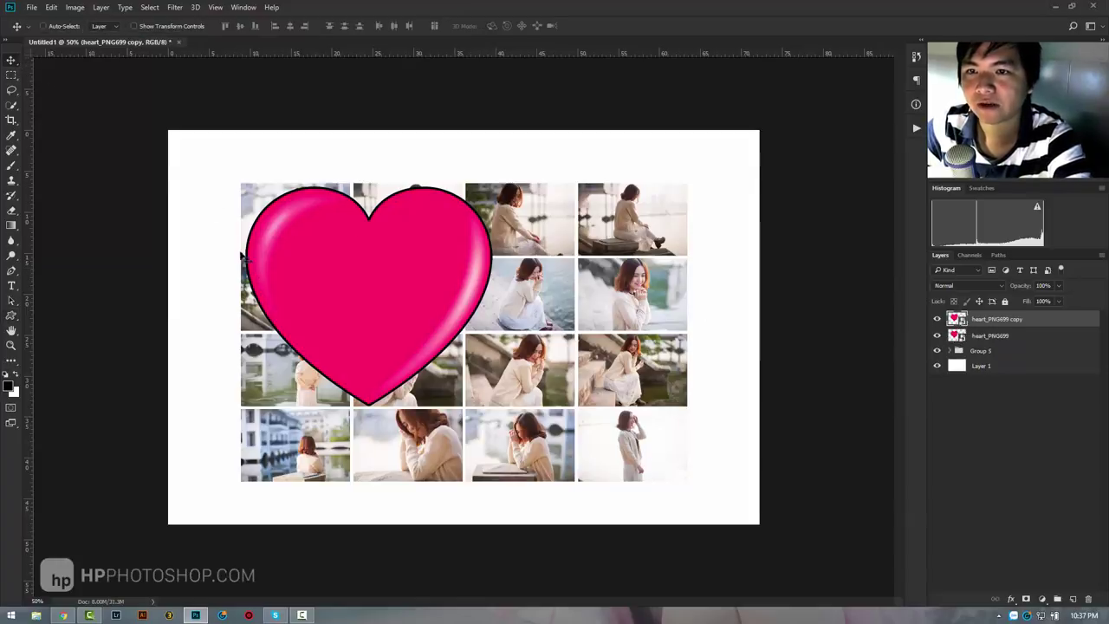
left_click_drag(360, 309, 537, 385)
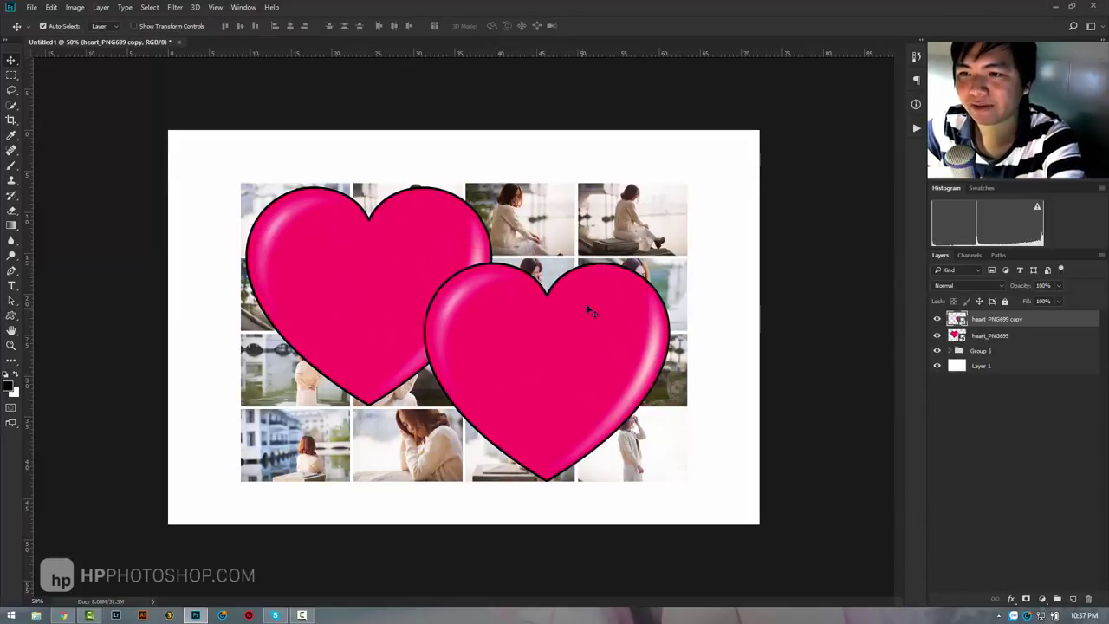
- Shrink the heart copy and fine-tune its position over the lower-right photos
key("ctrl+t")
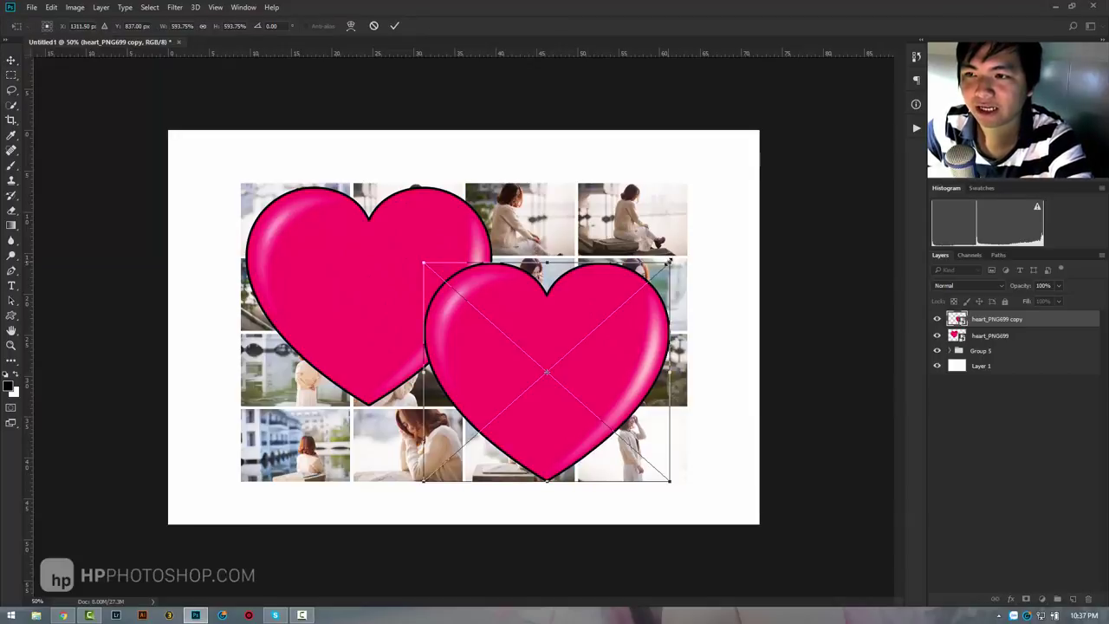
left_click_drag(669, 260, 632, 296)
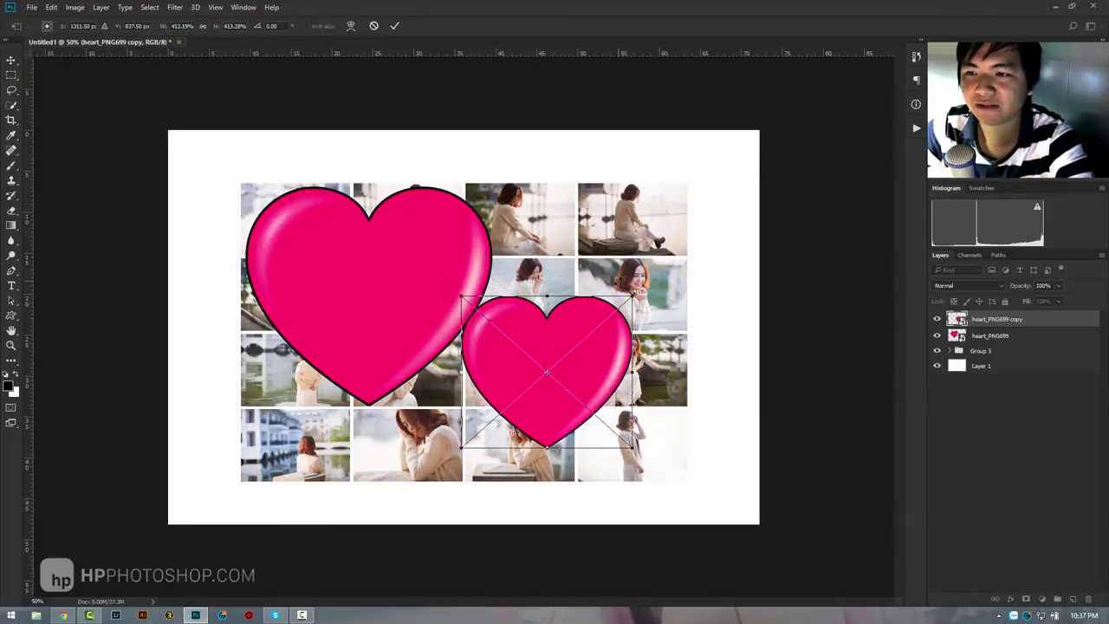
left_click_drag(631, 449, 663, 475)
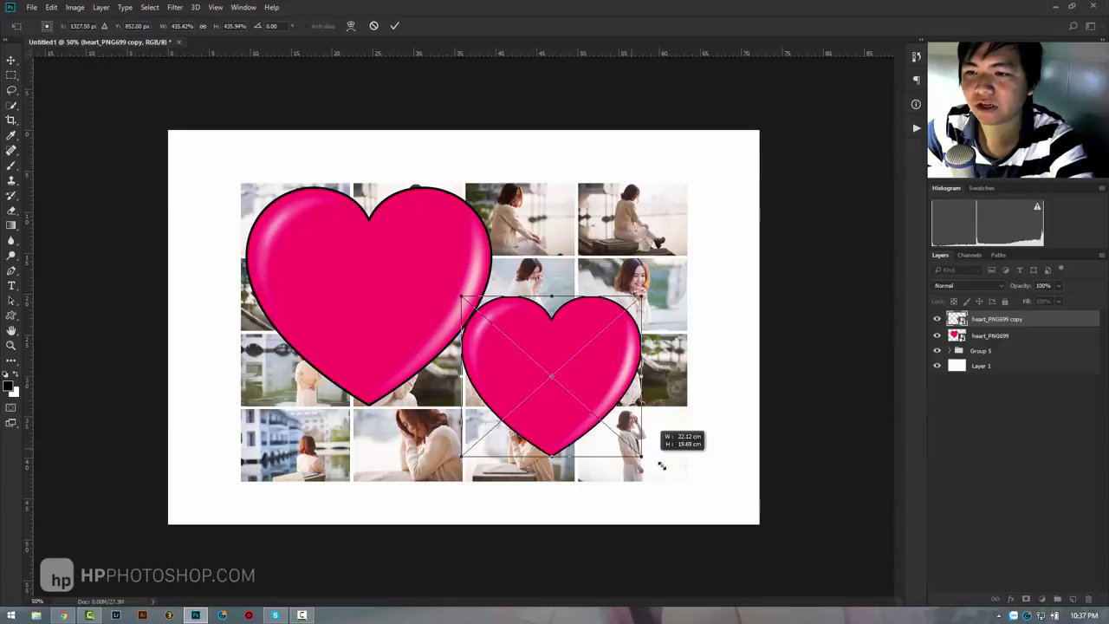
left_click_drag(624, 408, 635, 404)
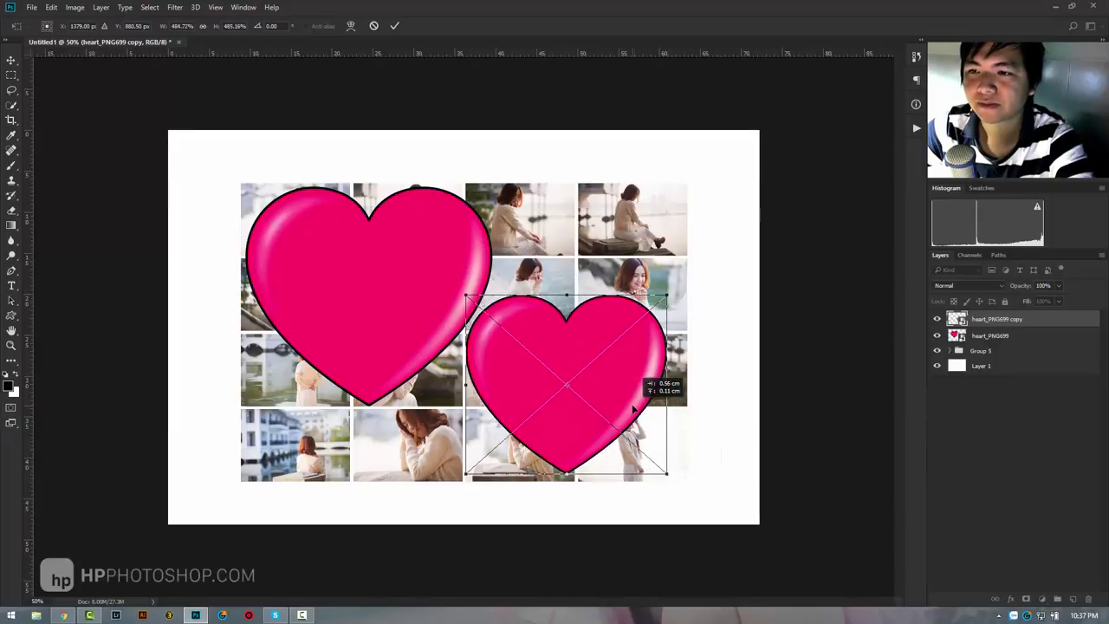
key("Return")
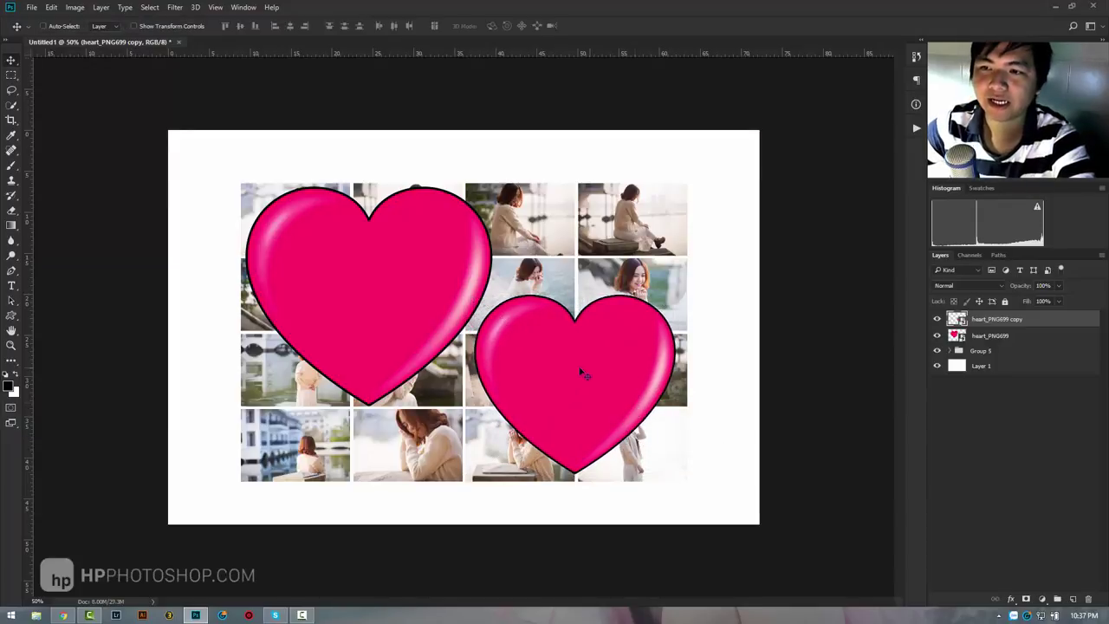
left_click_drag(594, 378, 582, 375)
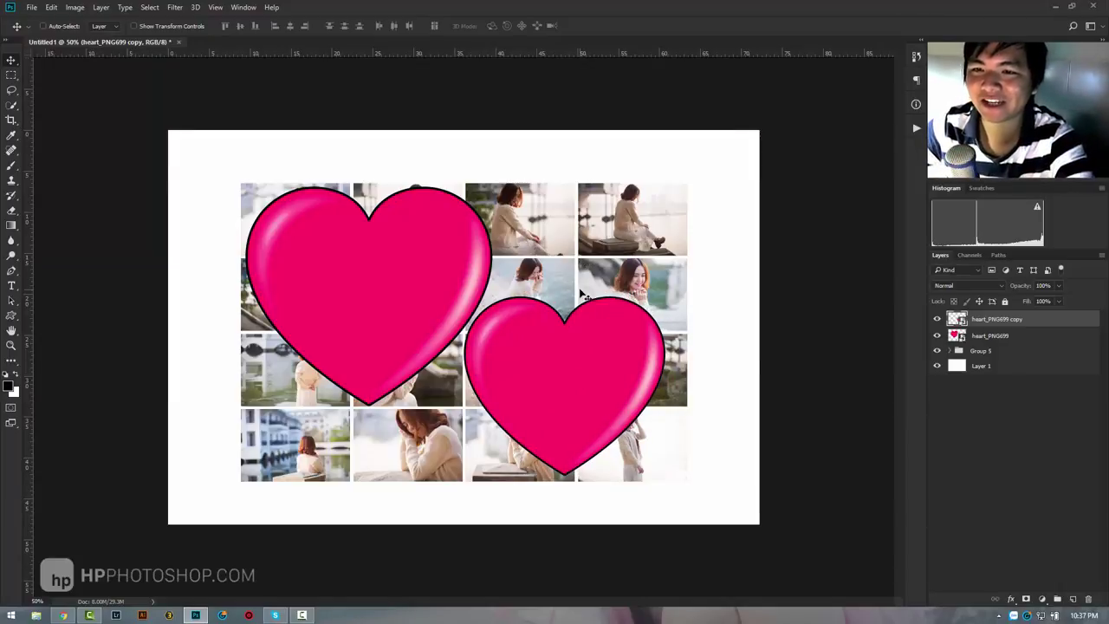
left_click_drag(598, 368, 615, 380)
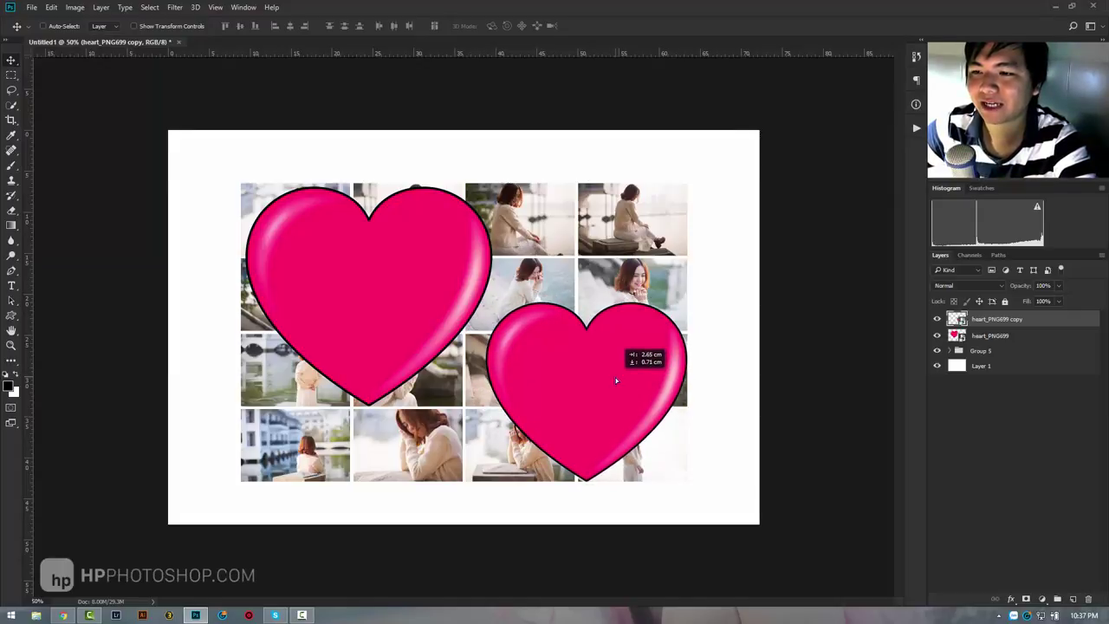
- Enlarge the left heart_PNG699 heart slightly from its bottom-right corner
left_click(415, 297, "ctrl")
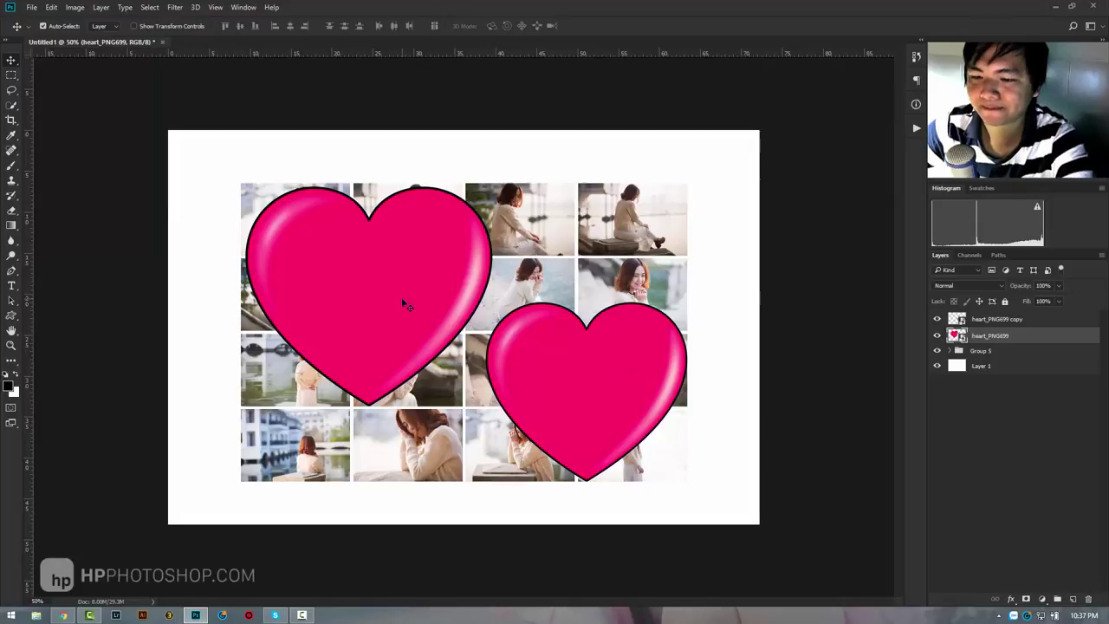
key("ctrl+t")
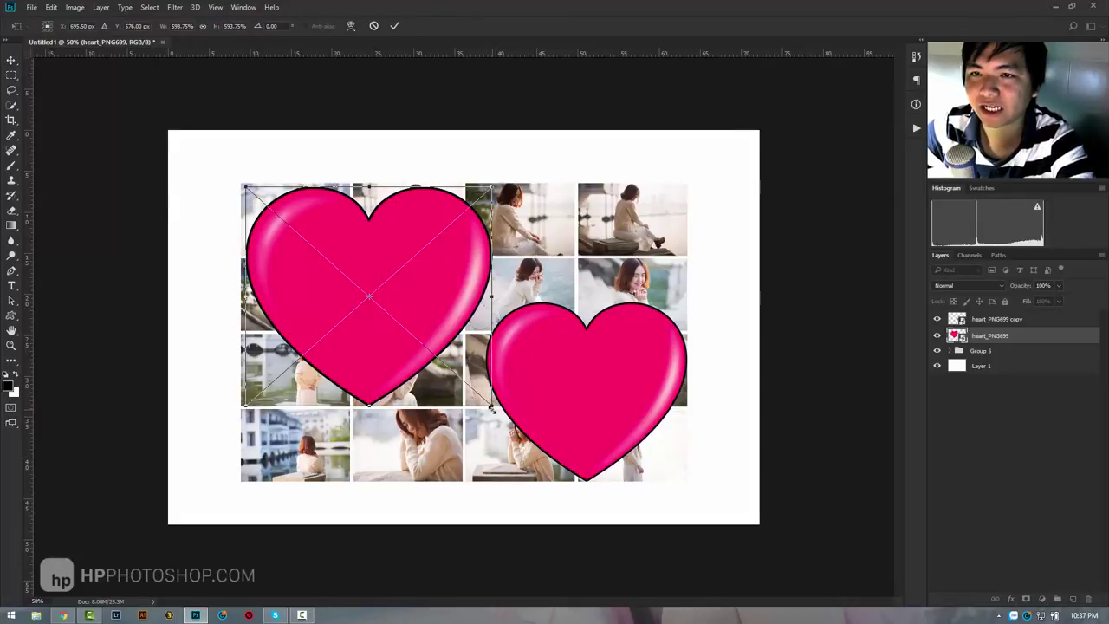
left_click_drag(493, 408, 497, 412)
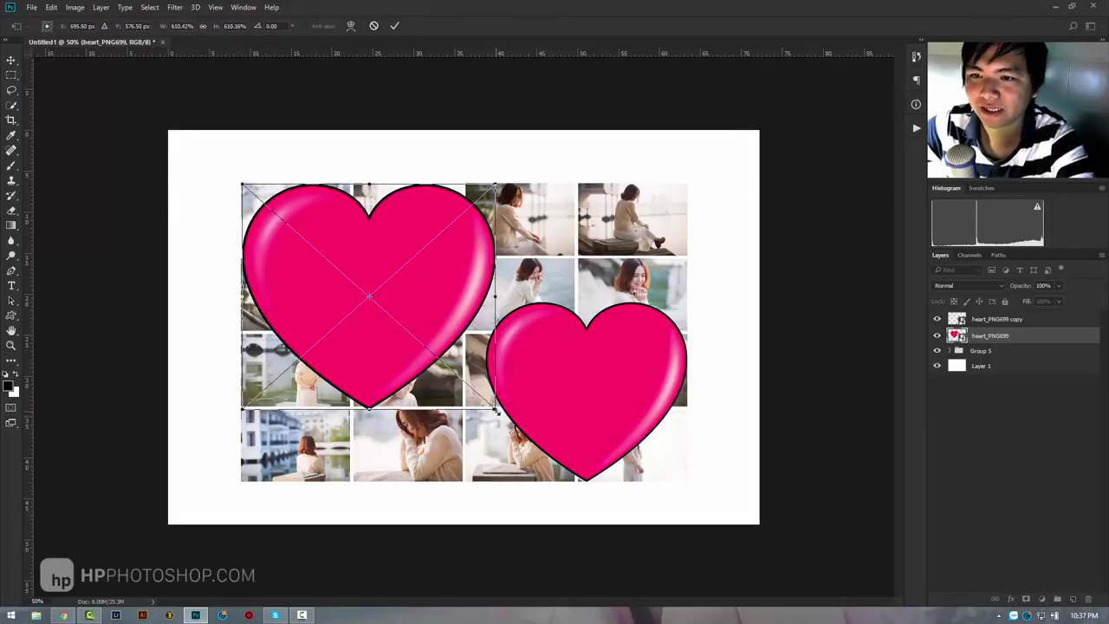
left_click_drag(499, 413, 509, 422)
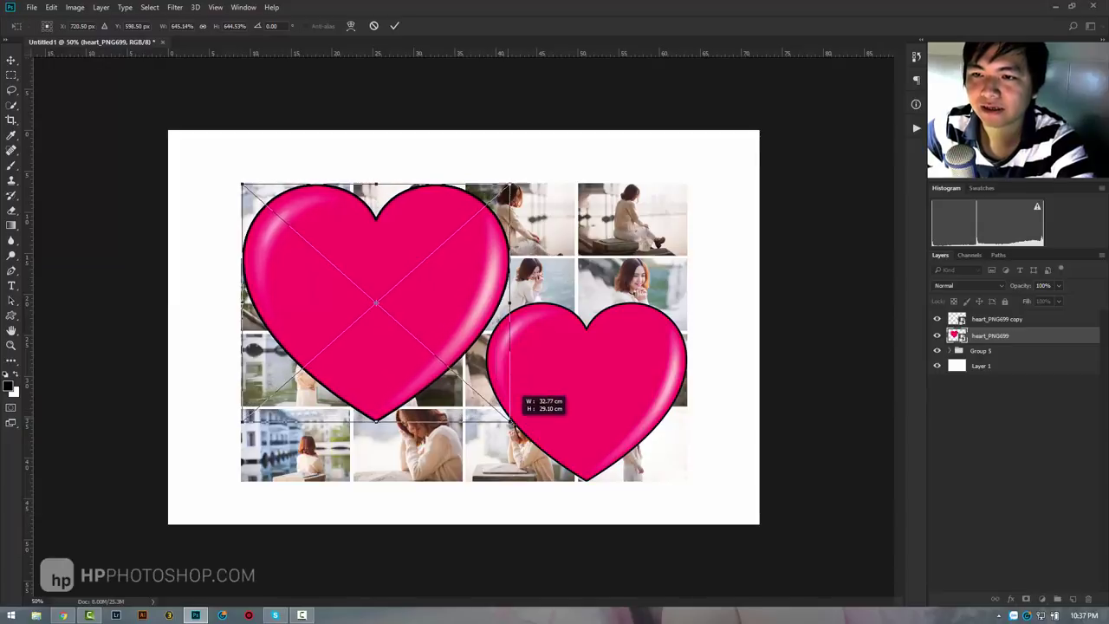
key("Return")
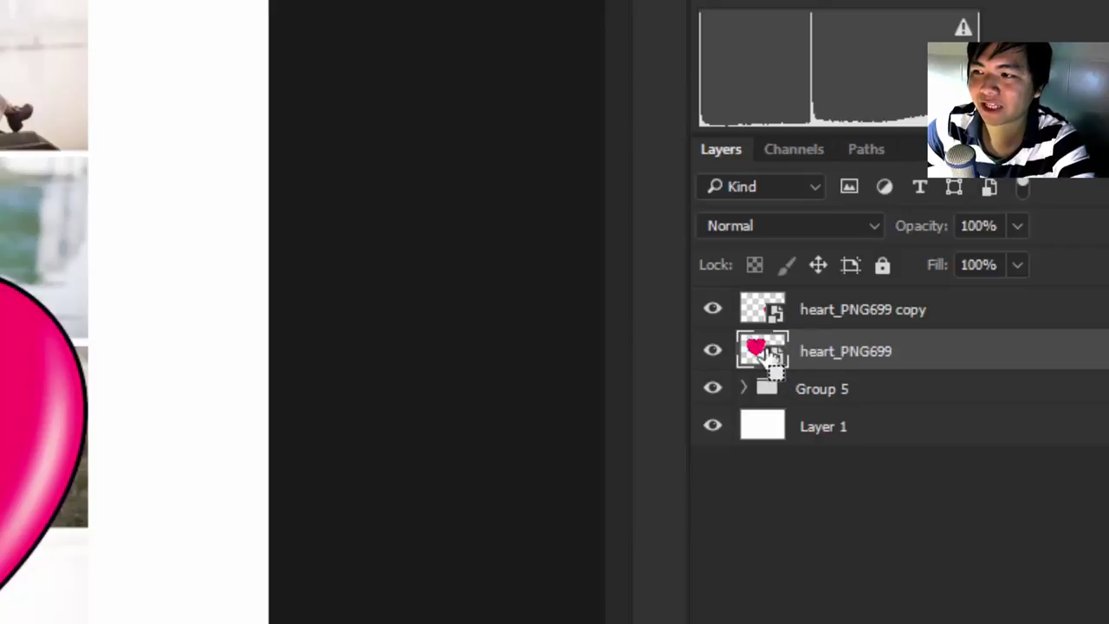
- Load both heart layers' outlines as one selection and target Group 5
left_click(771, 354, "ctrl")
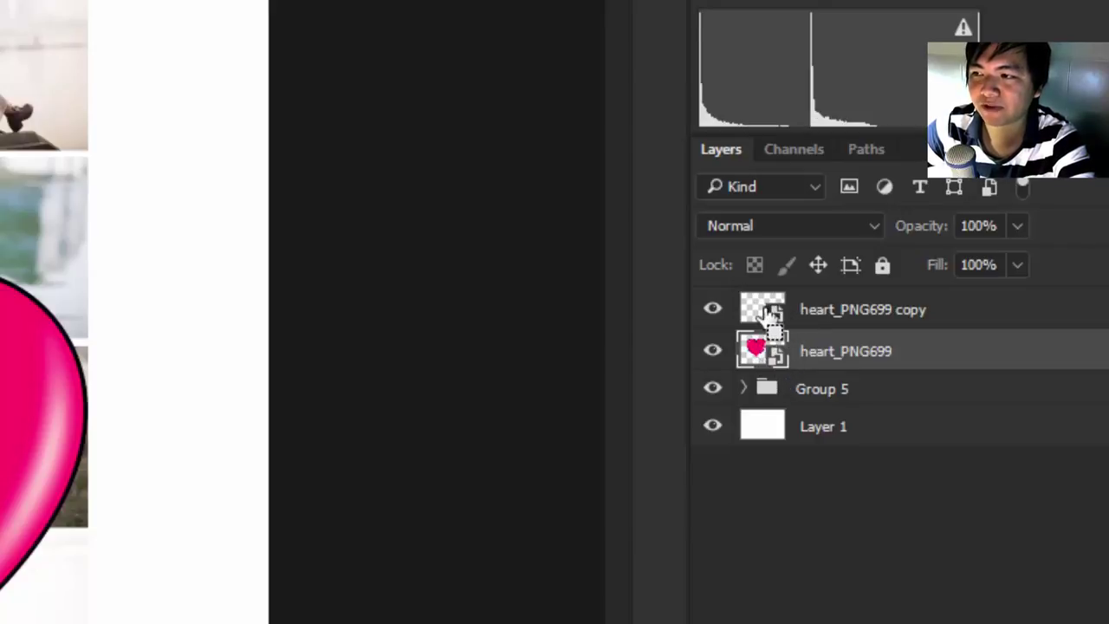
left_click(774, 310, "ctrl+shift")
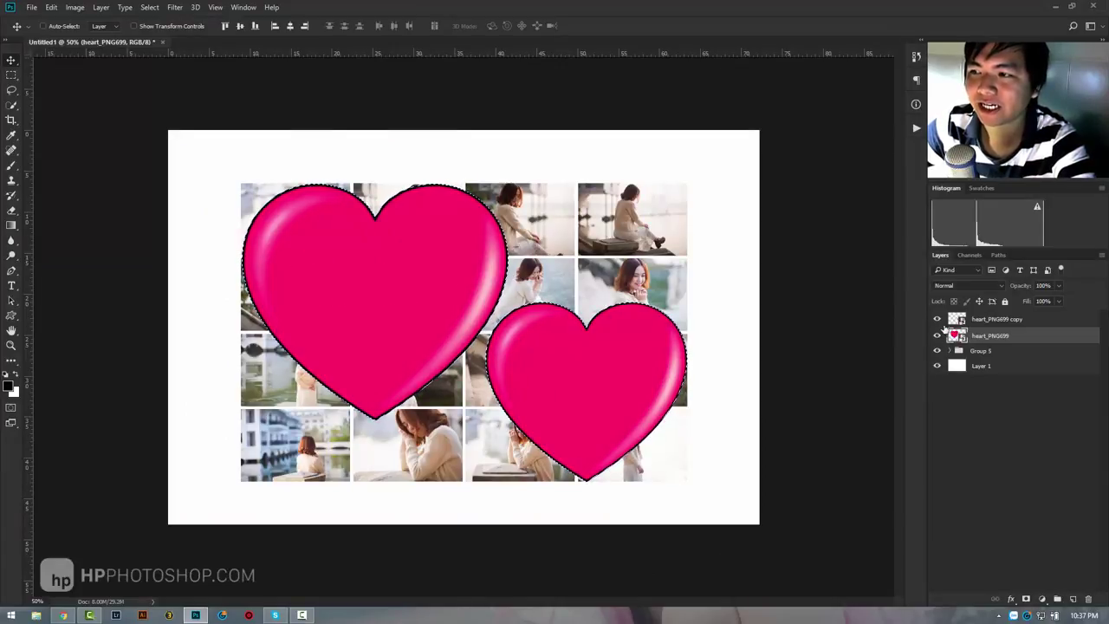
left_click(988, 351)
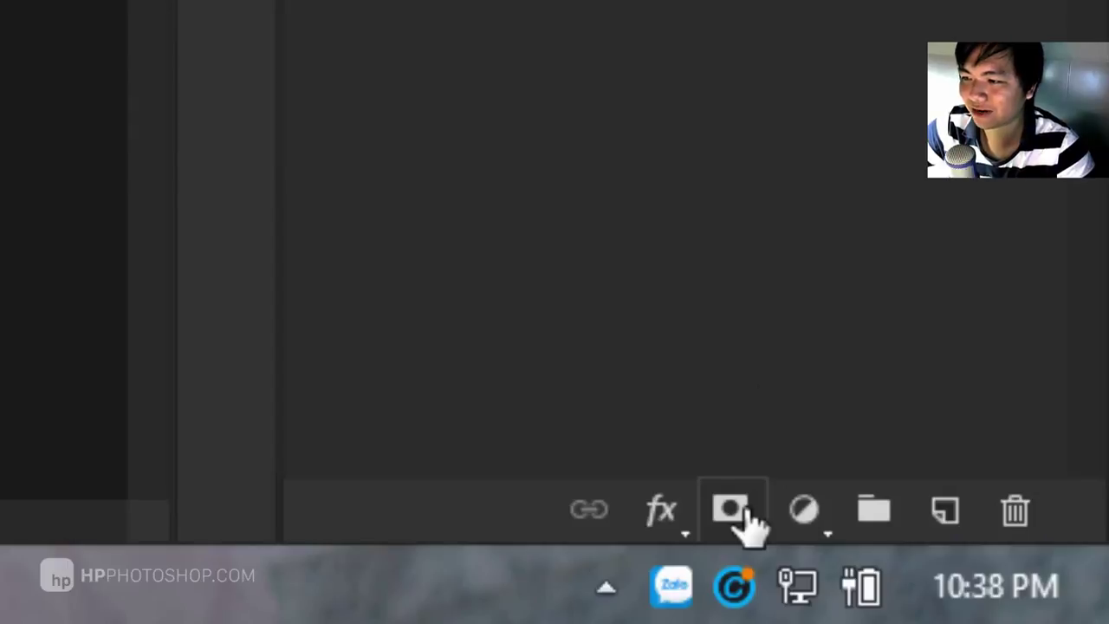
- Mask Group 5 to the heart selection, hide both pink hearts, and select Layer 1
left_click(746, 512)
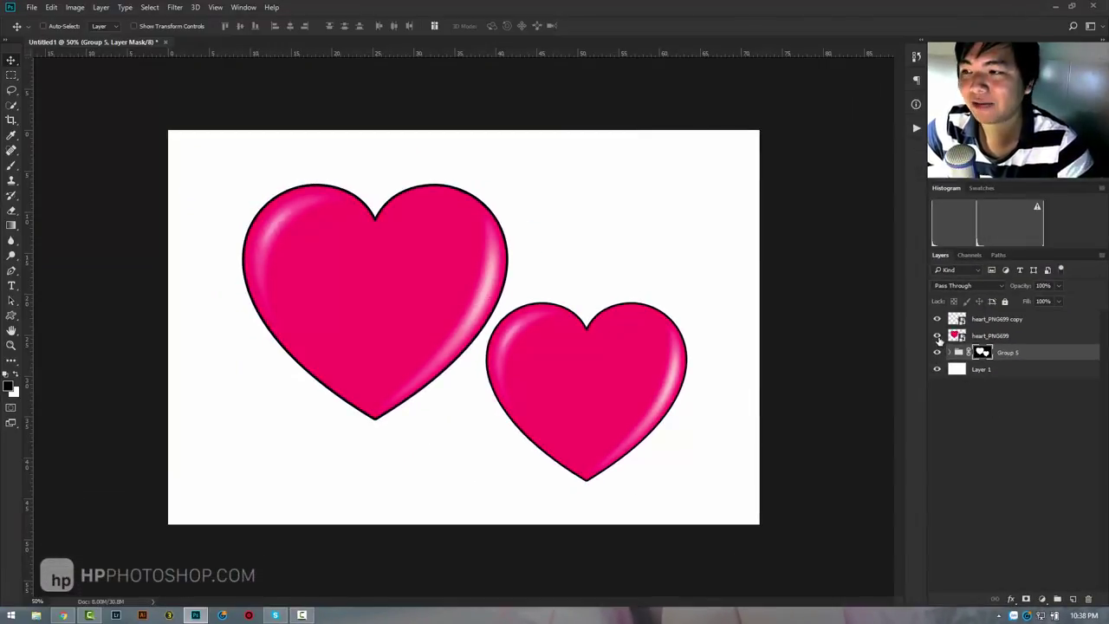
left_click(937, 336)
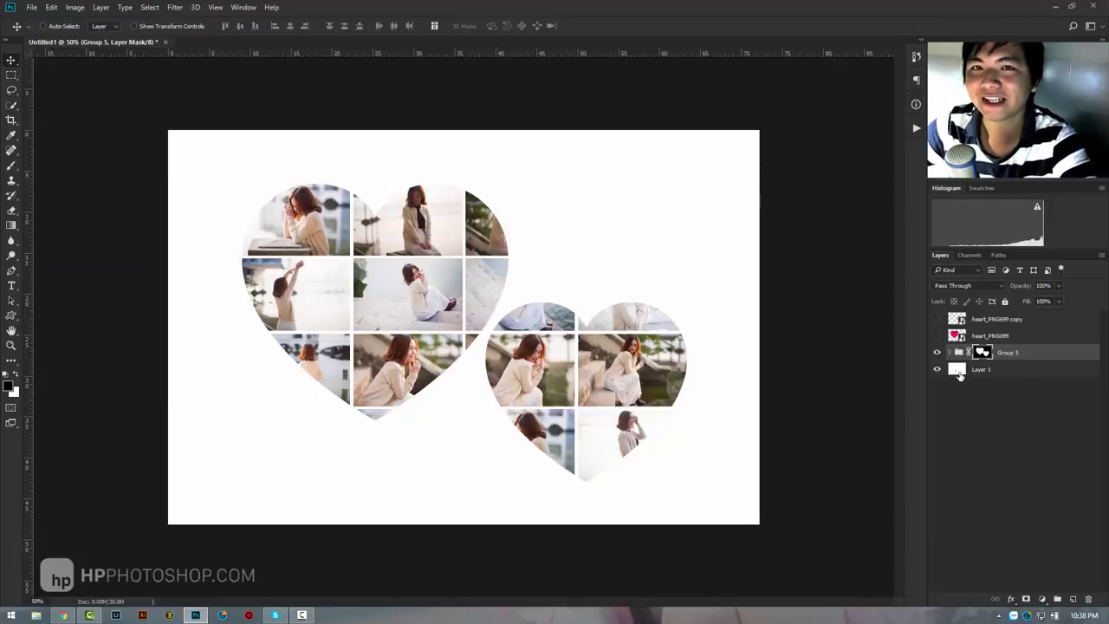
left_click(957, 371)
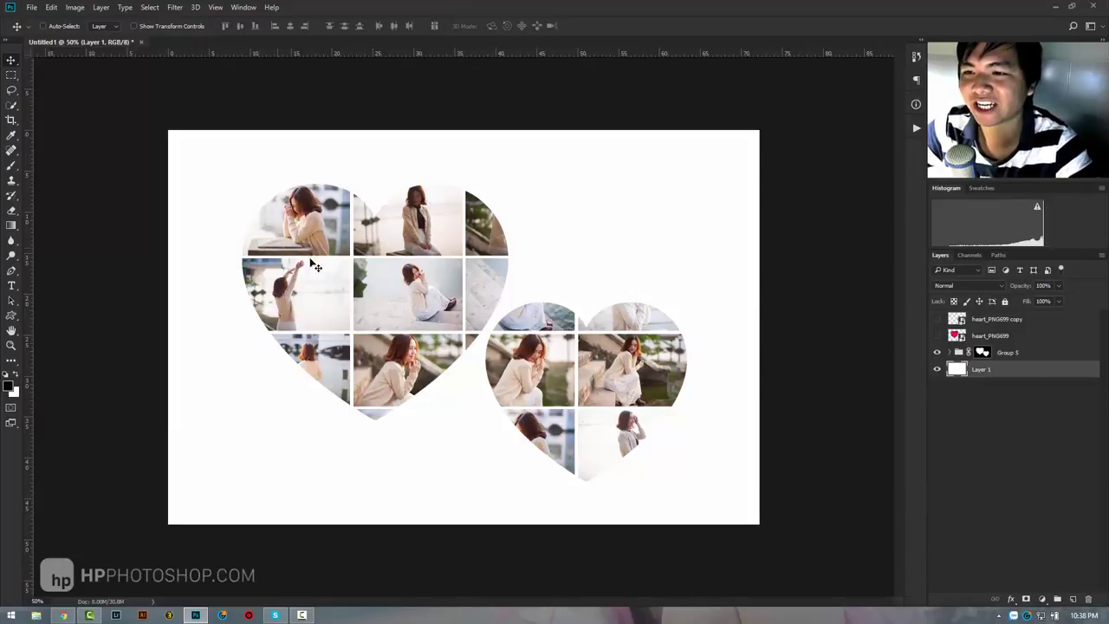
- Add a light grey Solid Color fill layer
left_click(1042, 599)
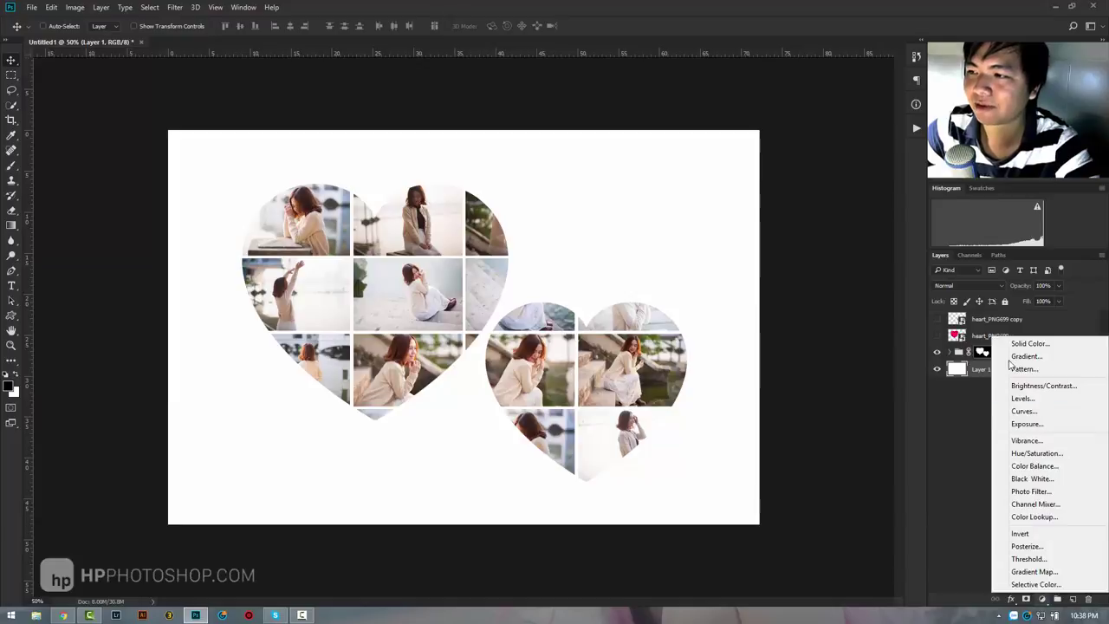
left_click(973, 413)
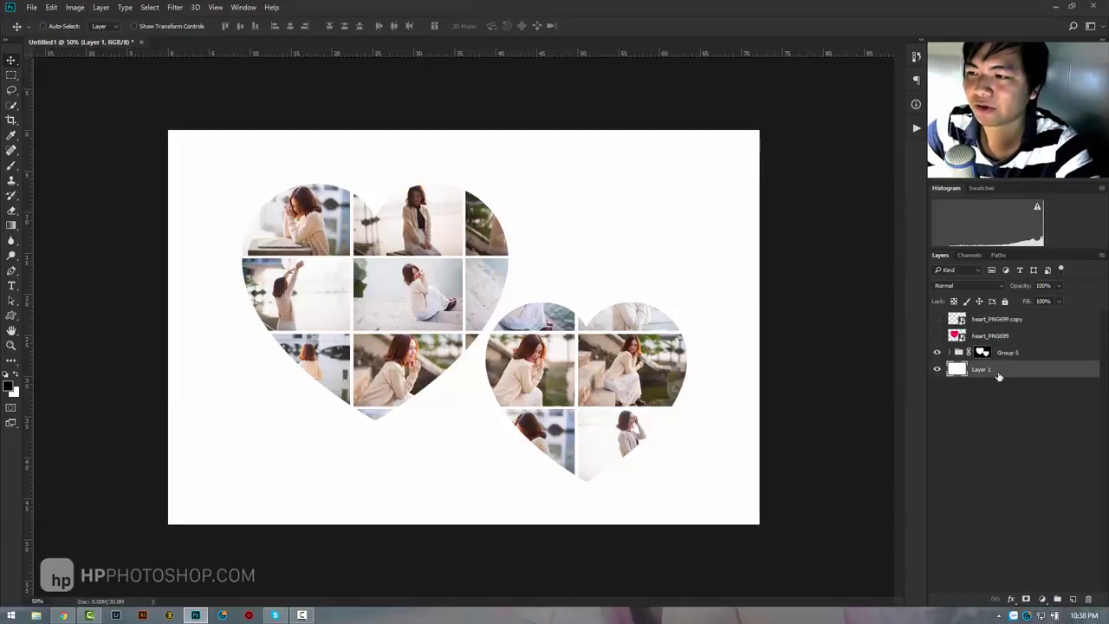
left_click(1041, 599)
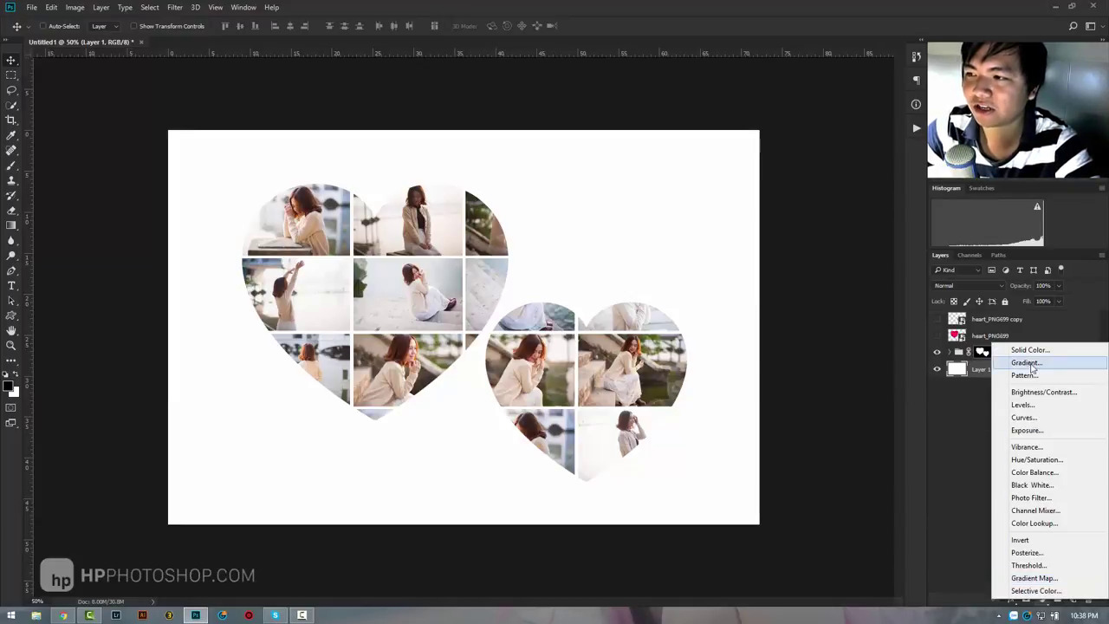
left_click(1027, 350)
left_click(719, 365)
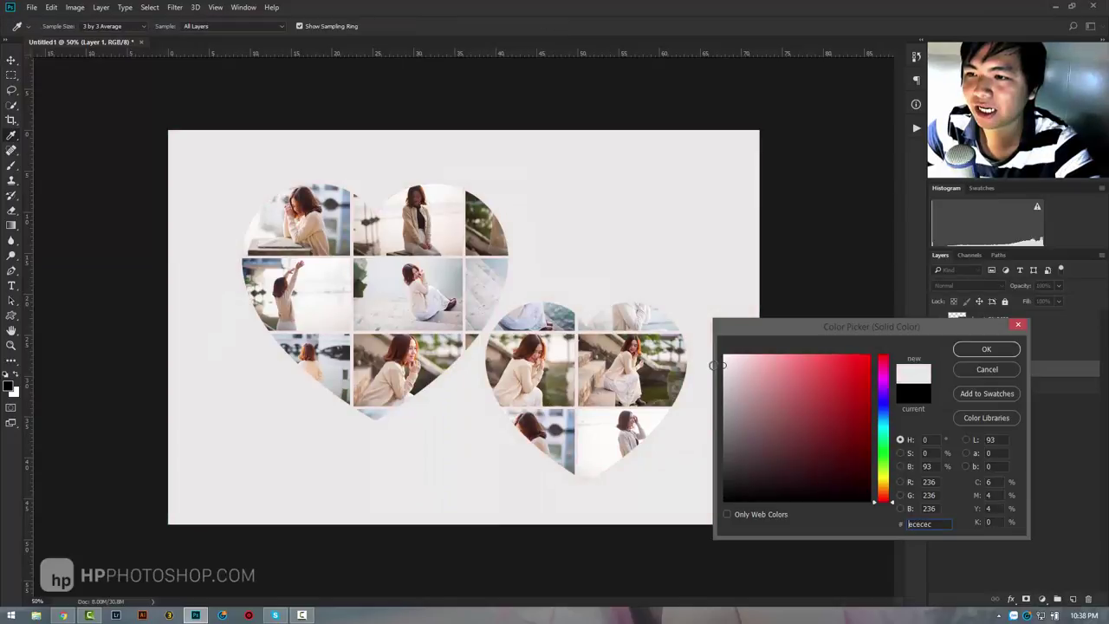
left_click_drag(730, 368, 718, 365)
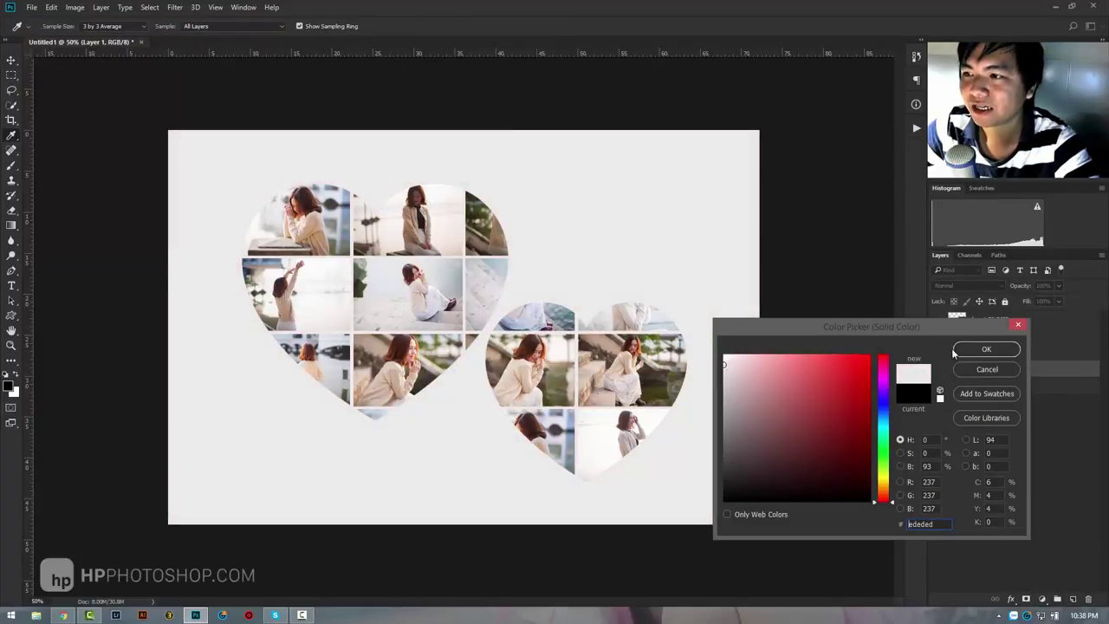
left_click(981, 351)
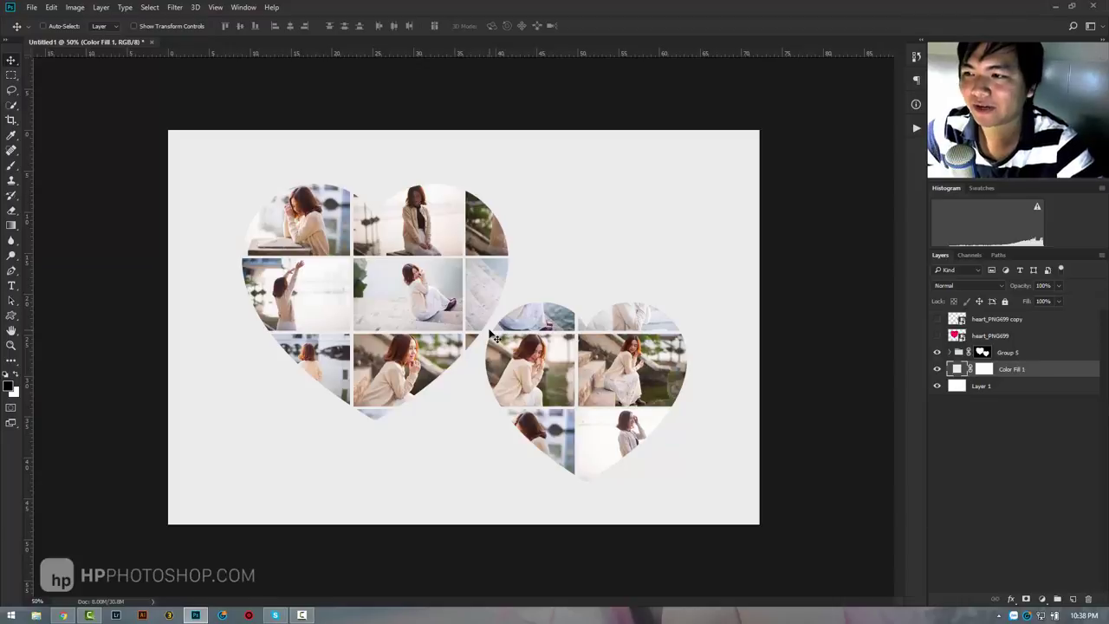
- Set the grey fill to #f1f1f1 and nudge Group 5 slightly up-left
double_click(959, 369)
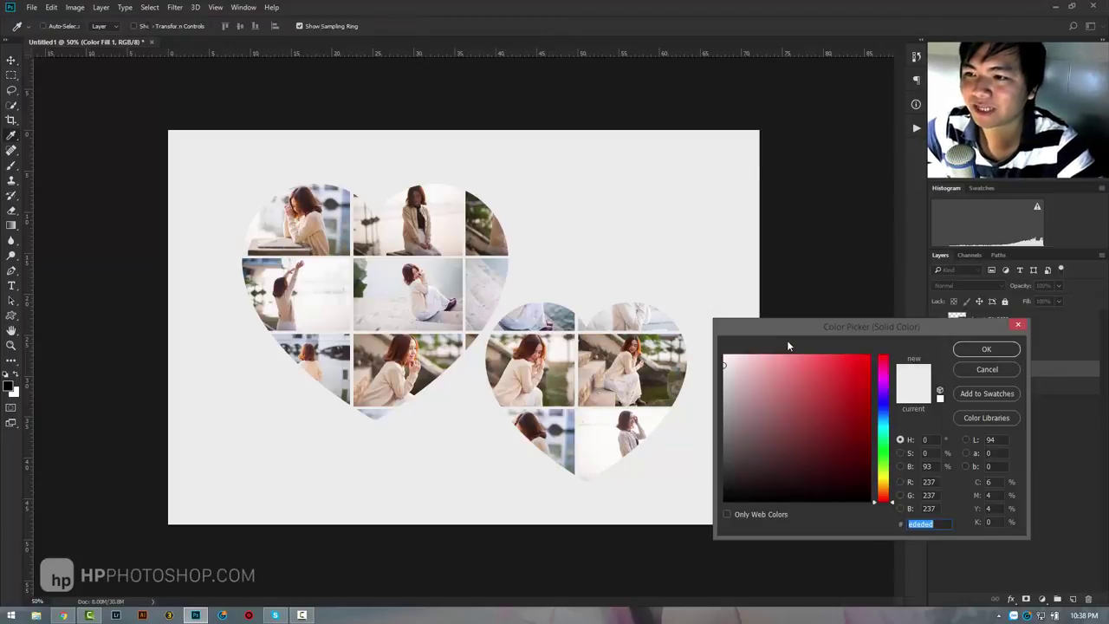
left_click(723, 363)
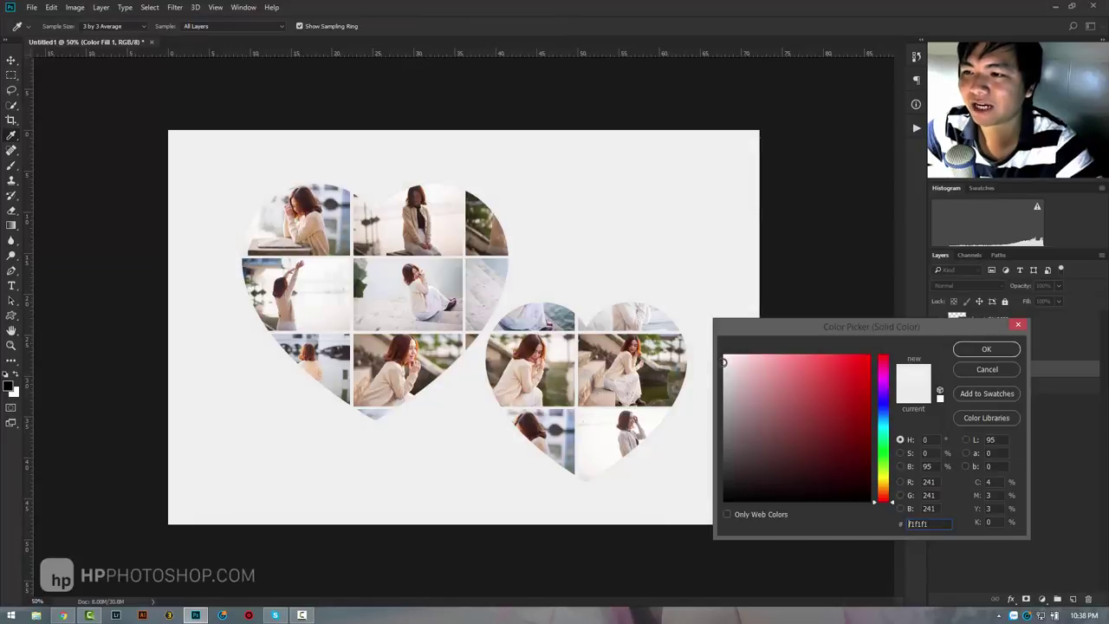
left_click(986, 349)
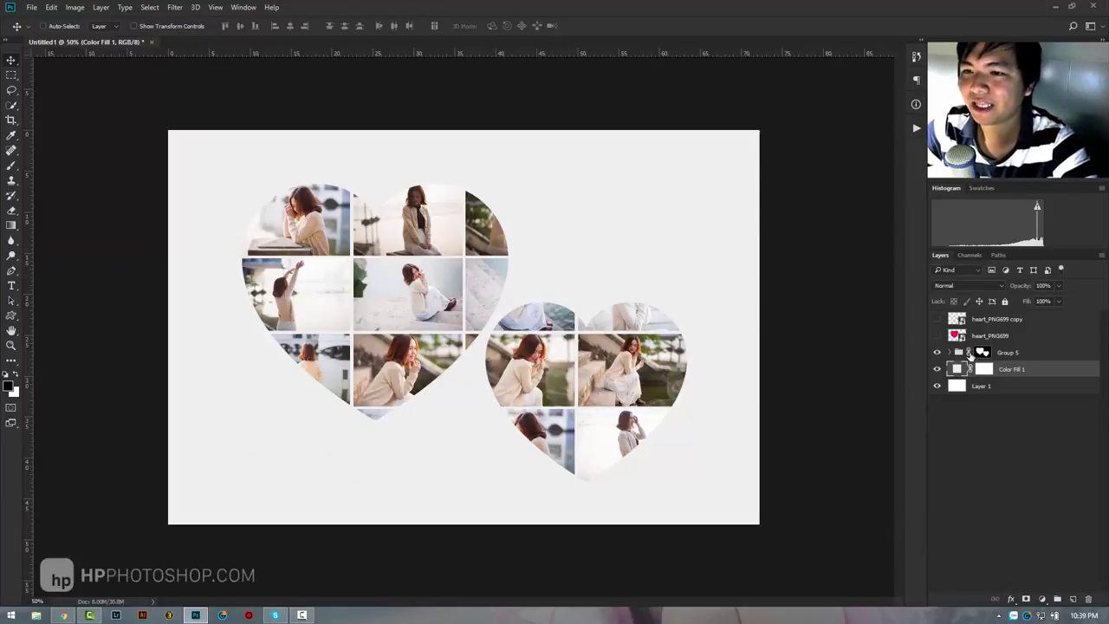
left_click(983, 351)
mouse_move(437, 236)
left_mouse_down()
mouse_move(426, 223)
mouse_move(428, 234)
left_mouse_up()
- Create a new blank A4 document and drag the heart collage group into it
left_click(39, 11)
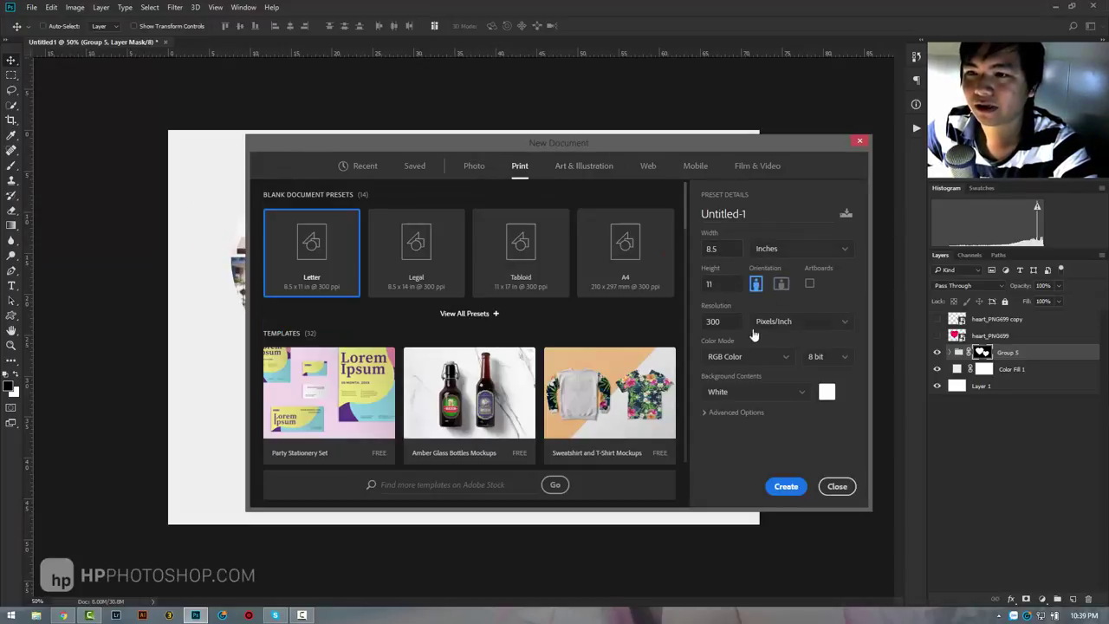
left_click(624, 270)
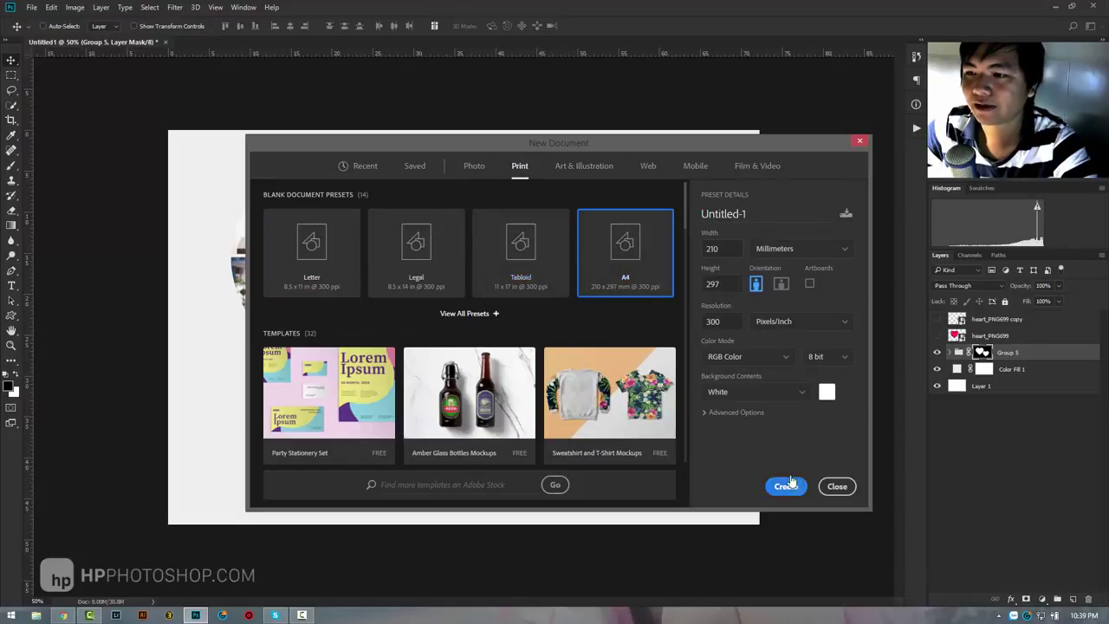
left_click(787, 486)
left_click(110, 41)
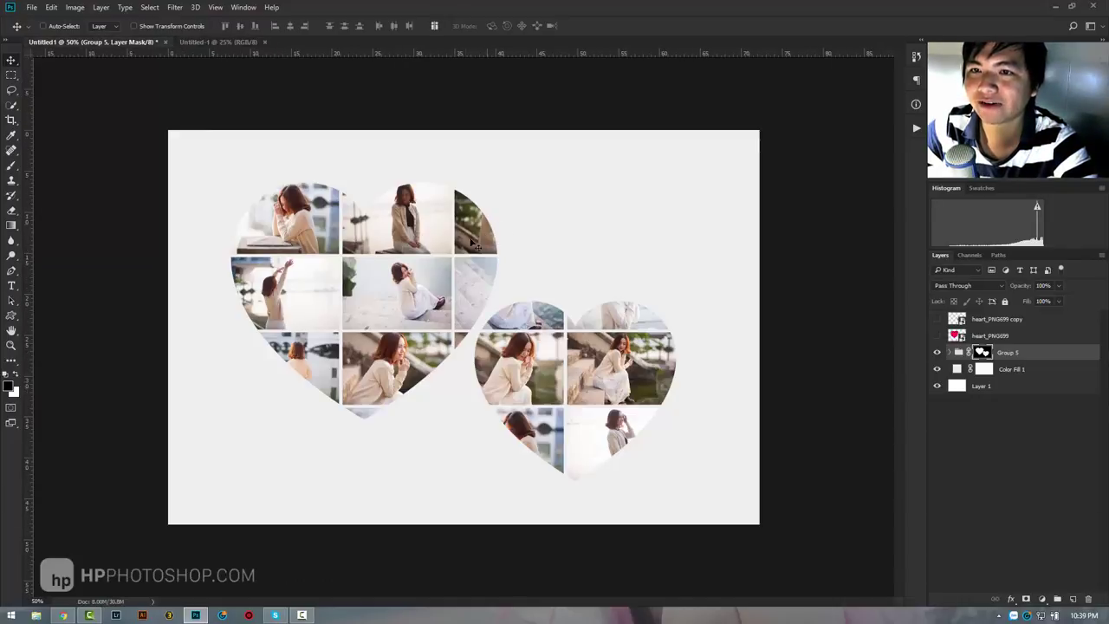
mouse_move(476, 246)
left_mouse_down()
mouse_move(275, 94)
mouse_move(439, 275)
mouse_move(529, 350)
left_mouse_up()
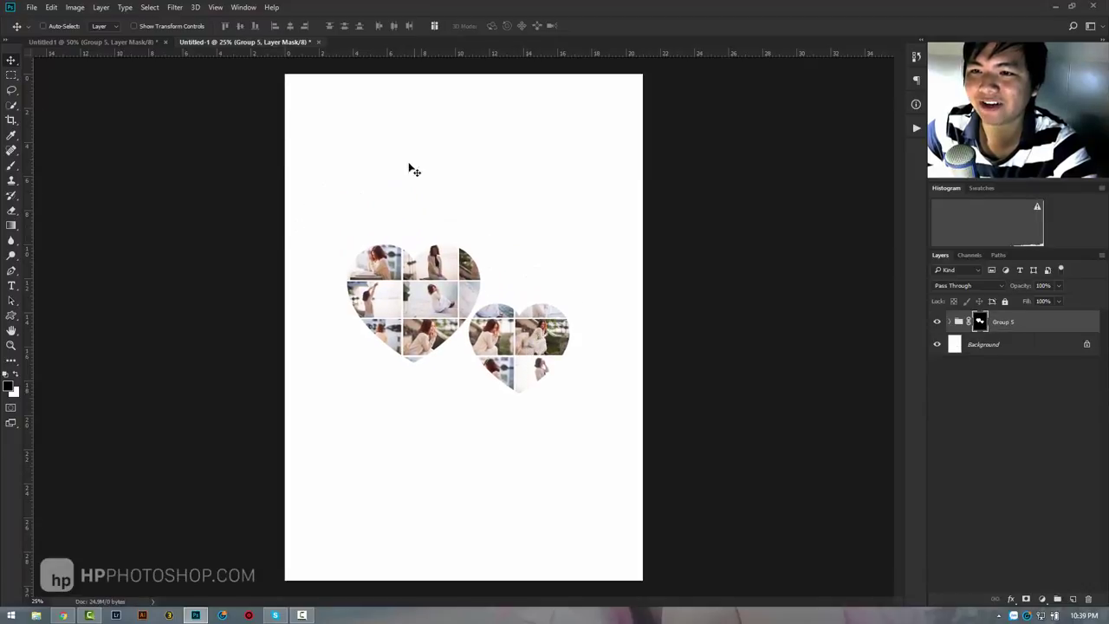
- Scale the heart collage up to about 129% on the A4 page and nudge it slightly right
key("ctrl+t")
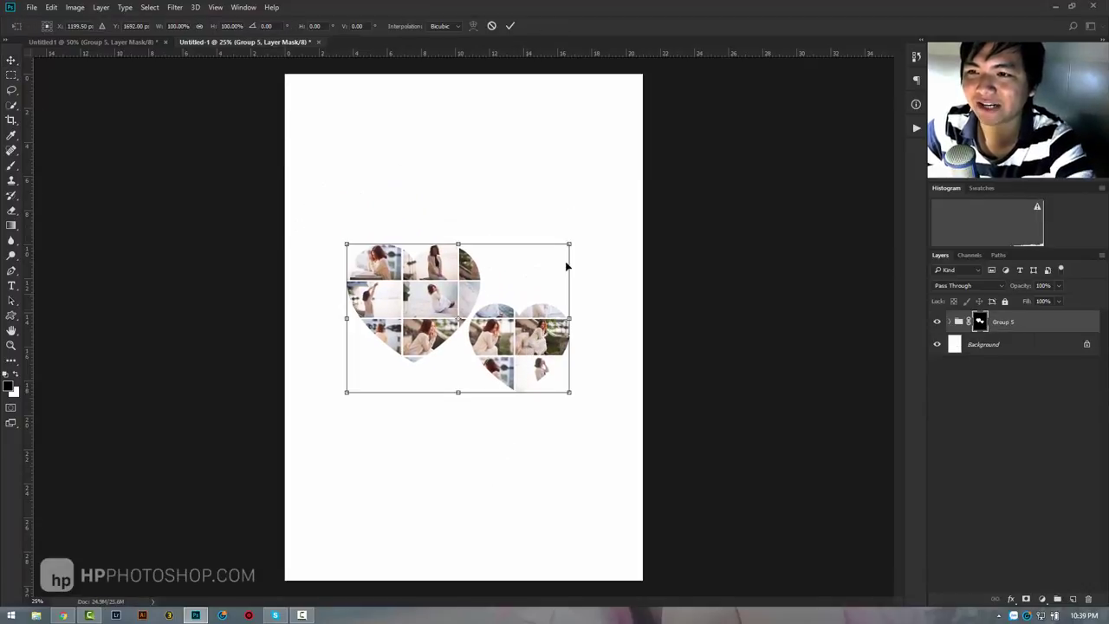
left_click_drag(571, 245, 610, 235)
key("Return")
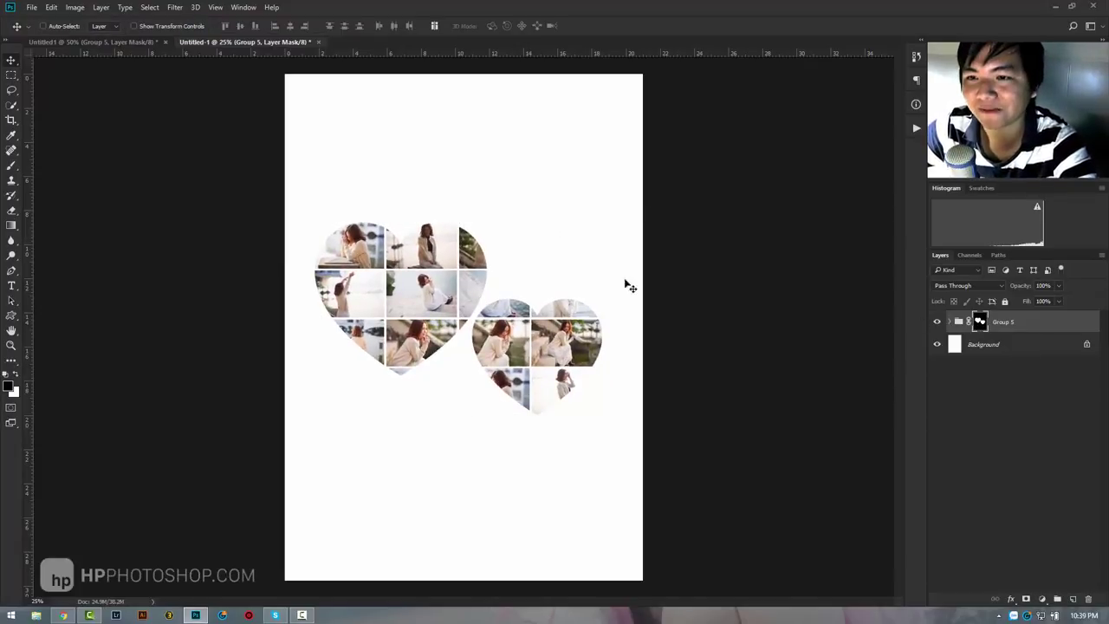
left_click_drag(541, 322, 547, 330)
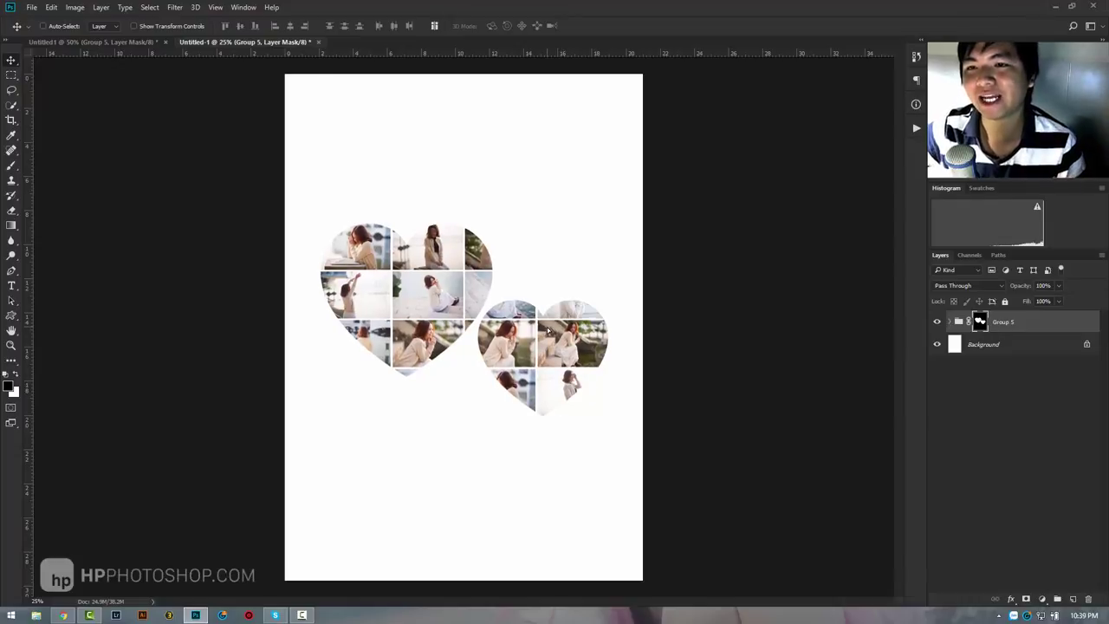